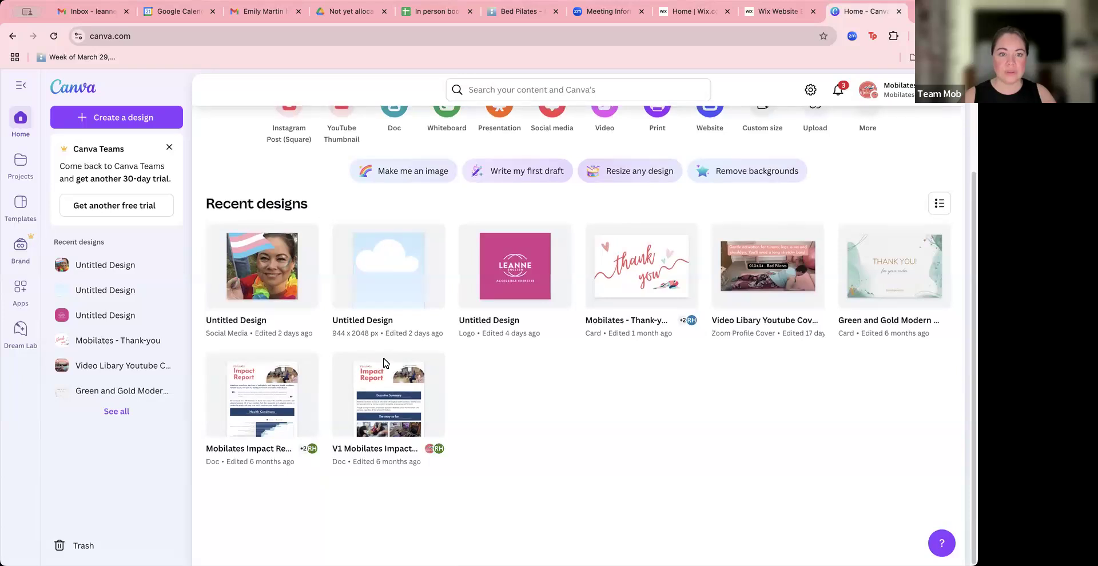
Step: Look through the current team's recent designs and projects for the video library cover design
scroll(383, 363, up, 3)
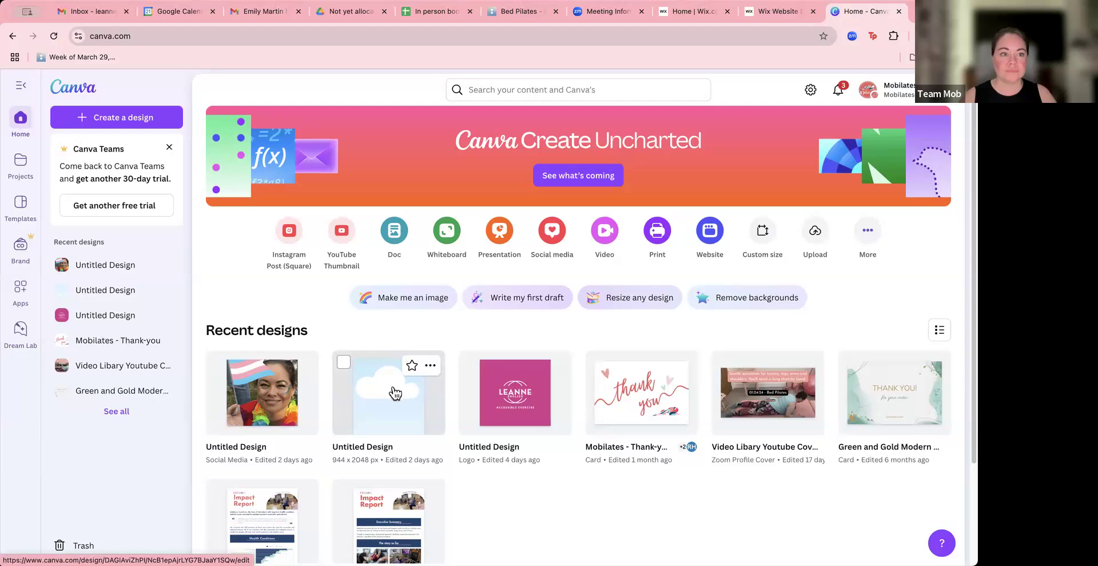
scroll(395, 393, down, 3)
scroll(395, 392, up, 3)
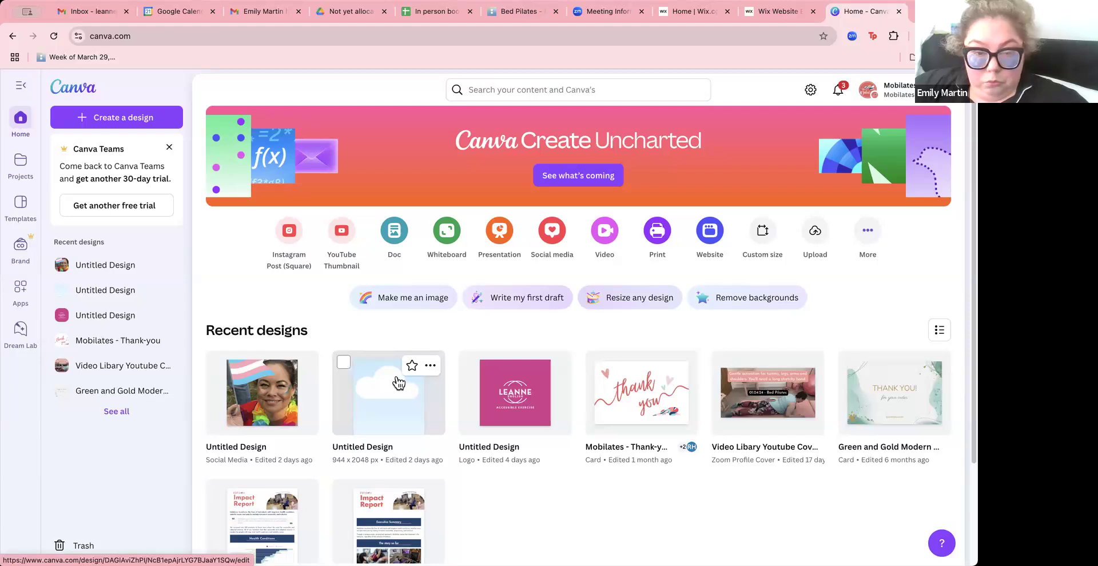
click(16, 163)
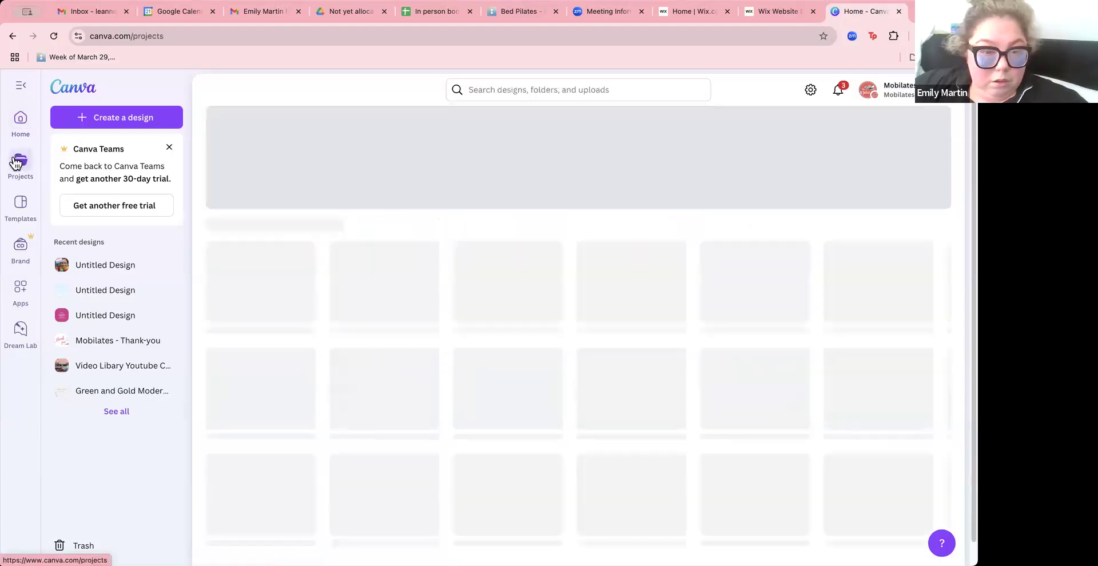
scroll(411, 357, down, 8)
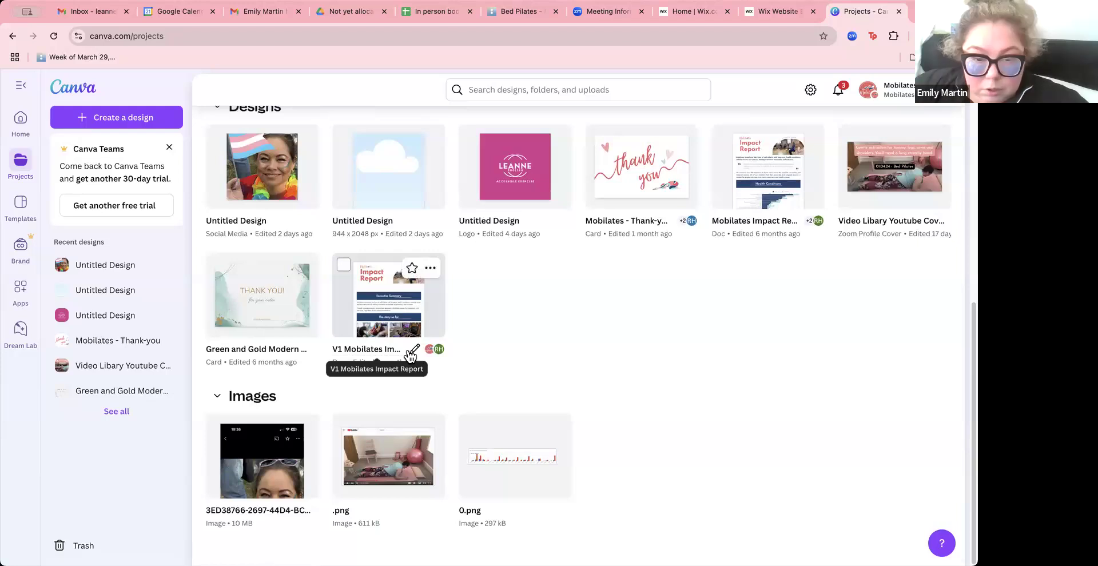
scroll(410, 357, up, 8)
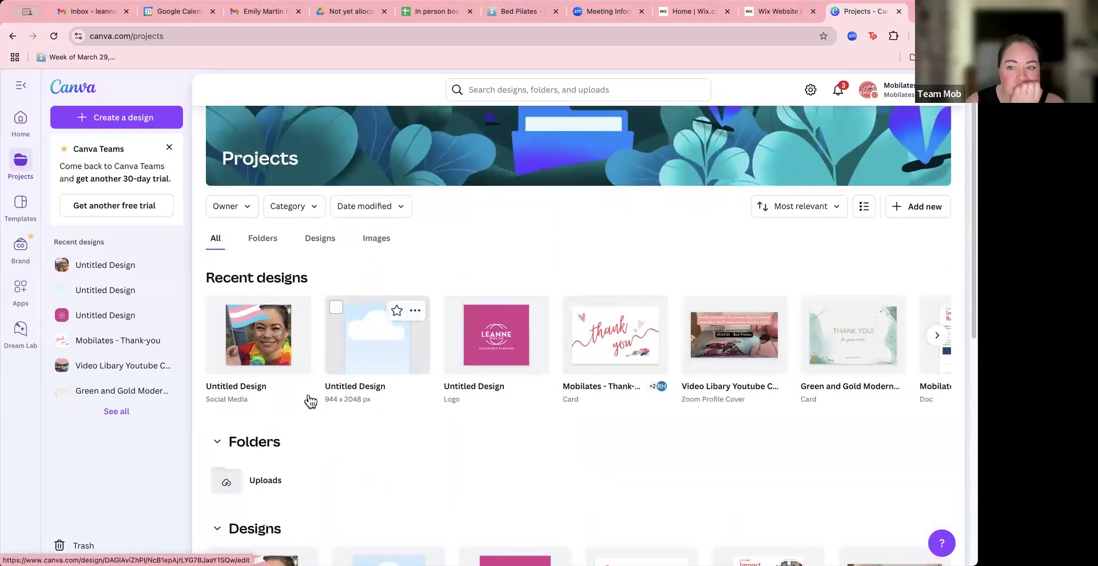
click(938, 340)
click(939, 340)
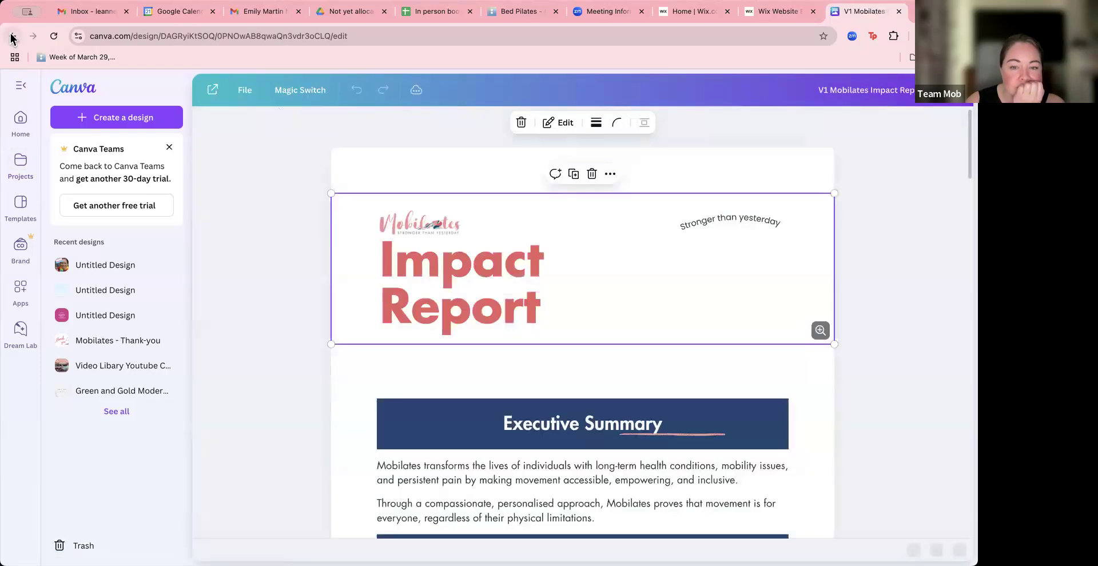
click(13, 38)
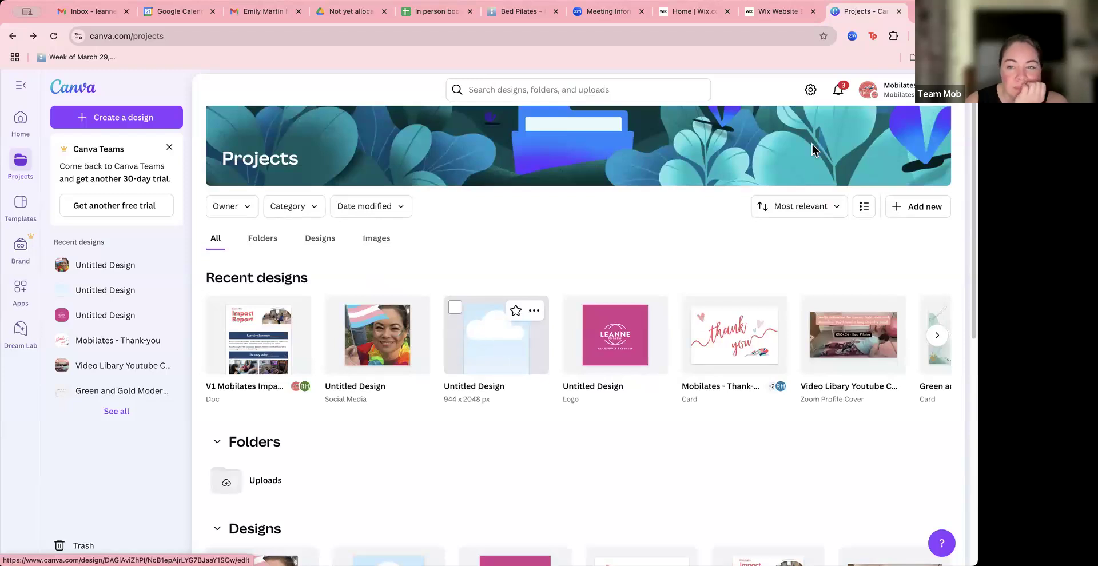
Step: Switch to the other Mobilates team that holds the class covers and open the "Video Libary Youtube Cover" design
click(870, 90)
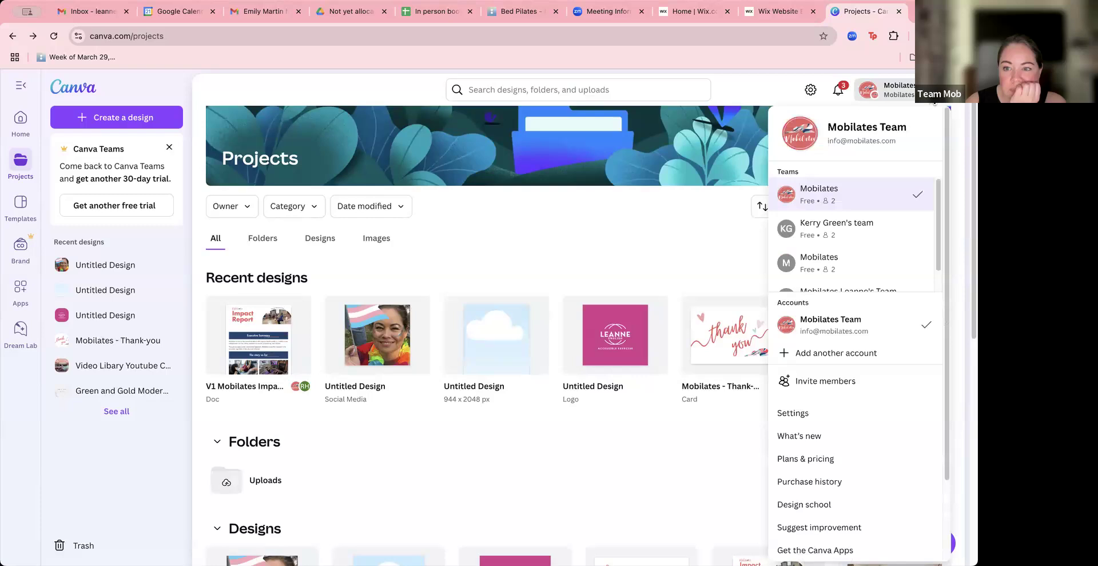
scroll(846, 232, down, 1)
click(832, 270)
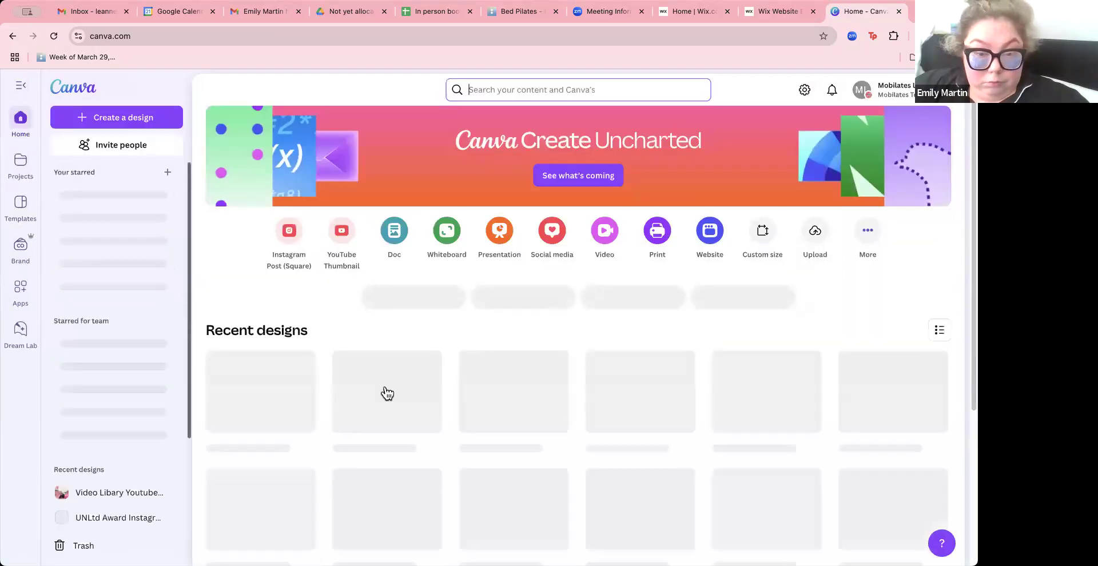
click(256, 395)
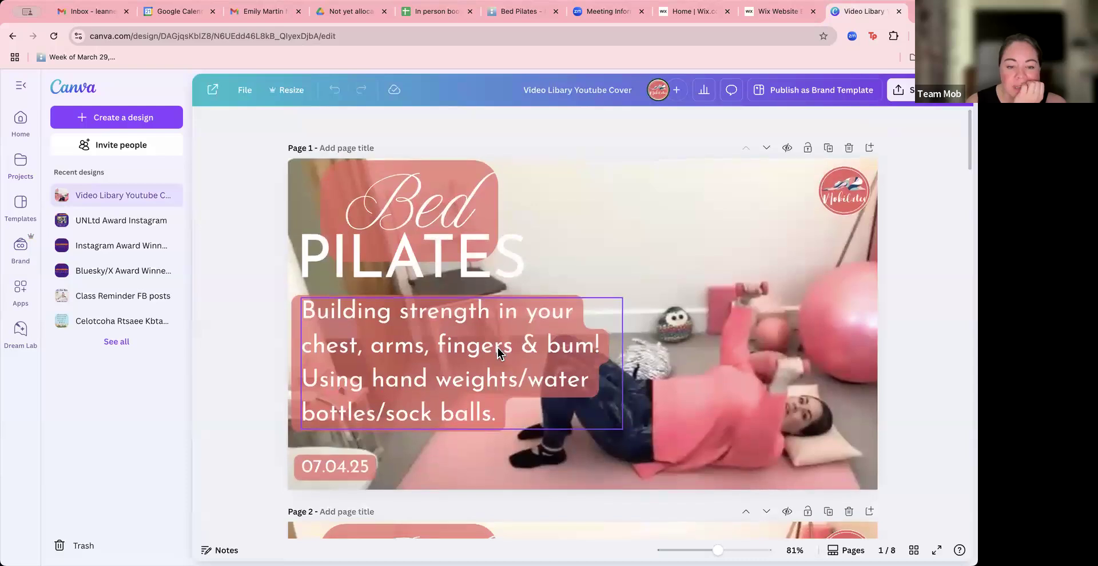
Step: Review the cover pages and select the background image of the Bed Pilates cover dated 24.03.25 on page 4
scroll(498, 351, down, 15)
scroll(499, 349, down, 15)
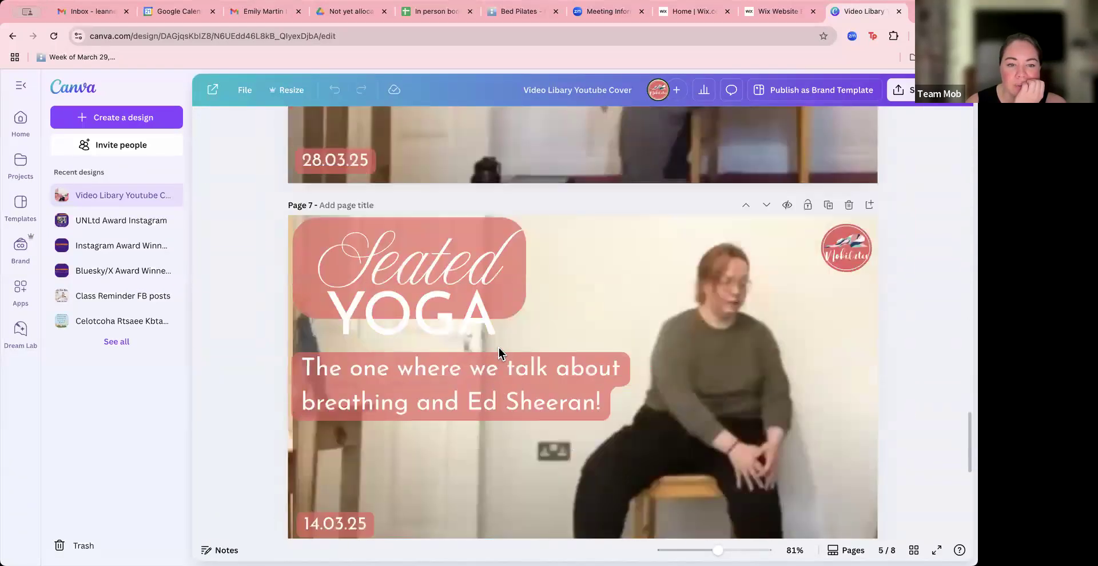
scroll(499, 349, down, 8)
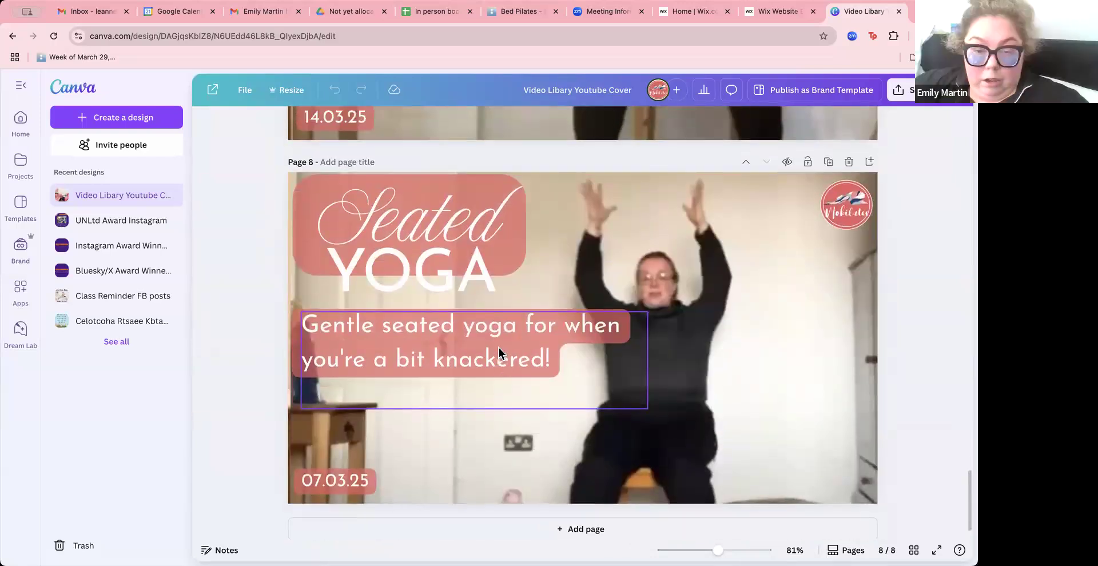
scroll(498, 350, up, 20)
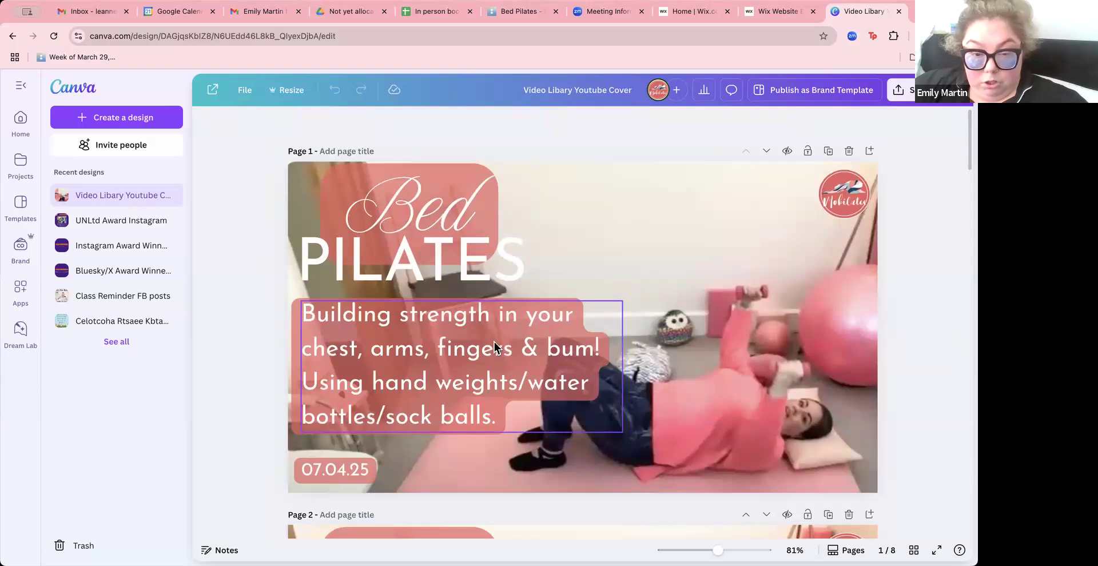
scroll(494, 342, down, 5)
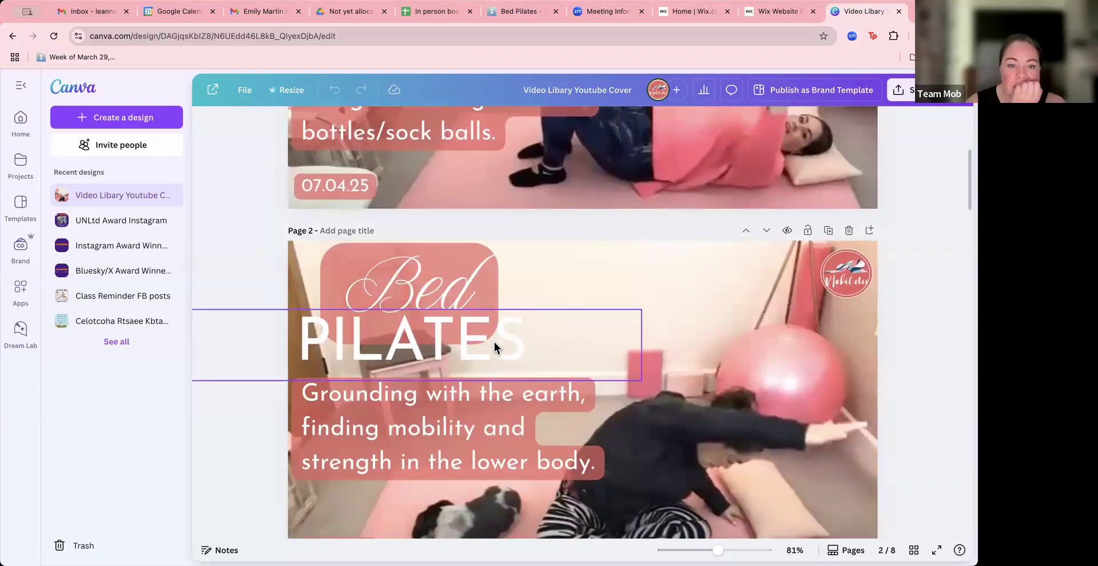
scroll(494, 342, down, 6)
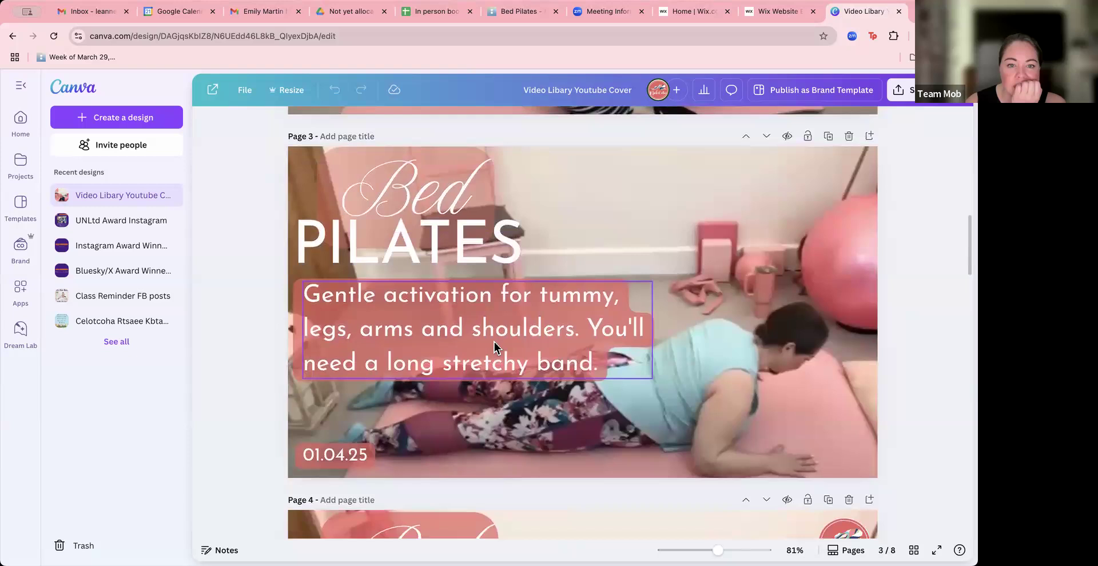
scroll(494, 342, down, 6)
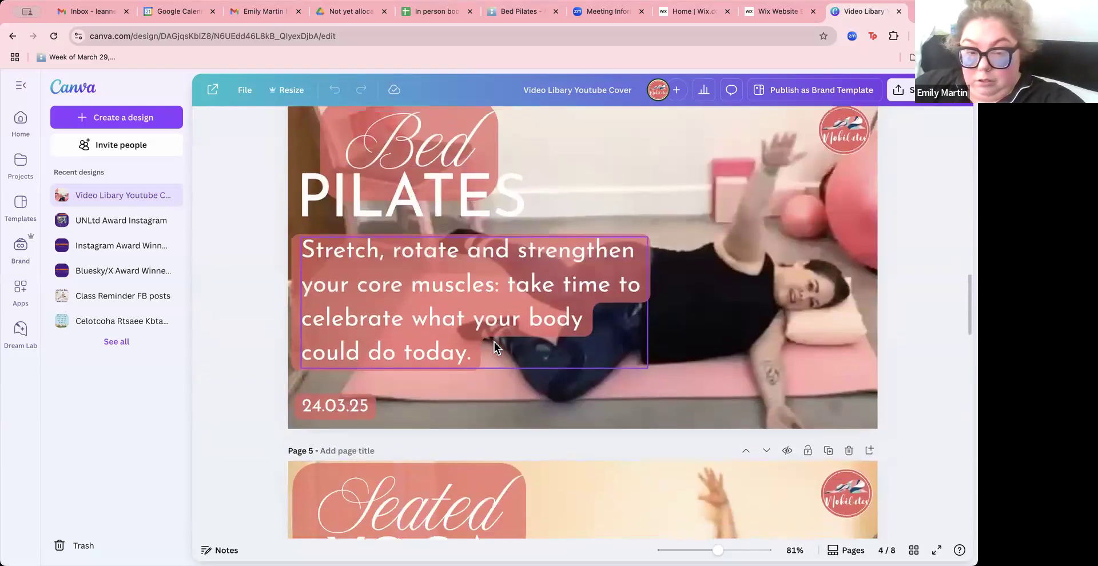
scroll(494, 342, up, 1)
click(696, 325)
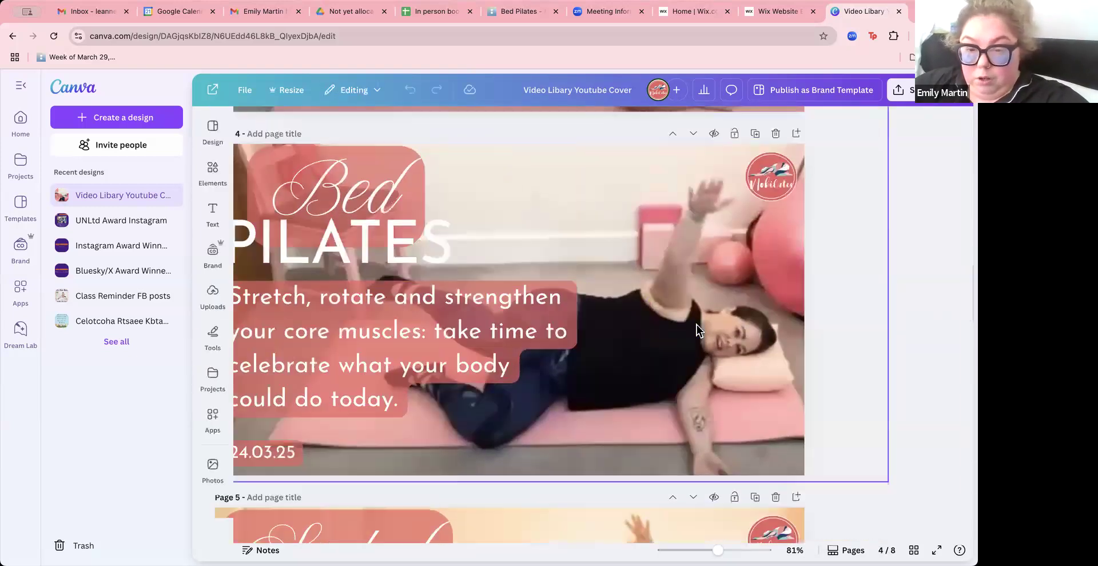
click(799, 329)
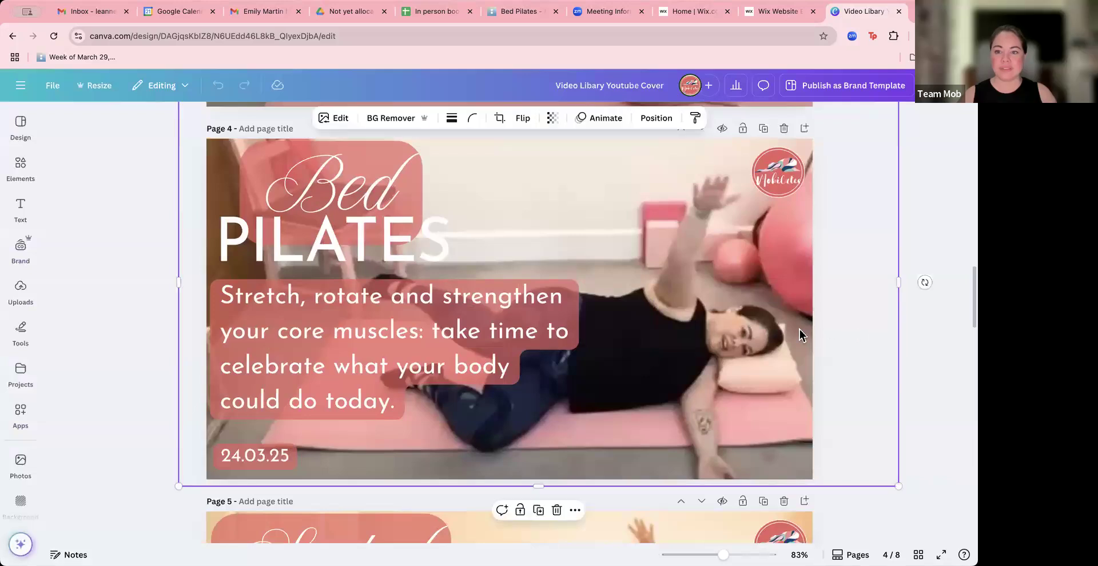
Step: Download only the current page, page 4, as a PNG with file compression enabled
click(910, 86)
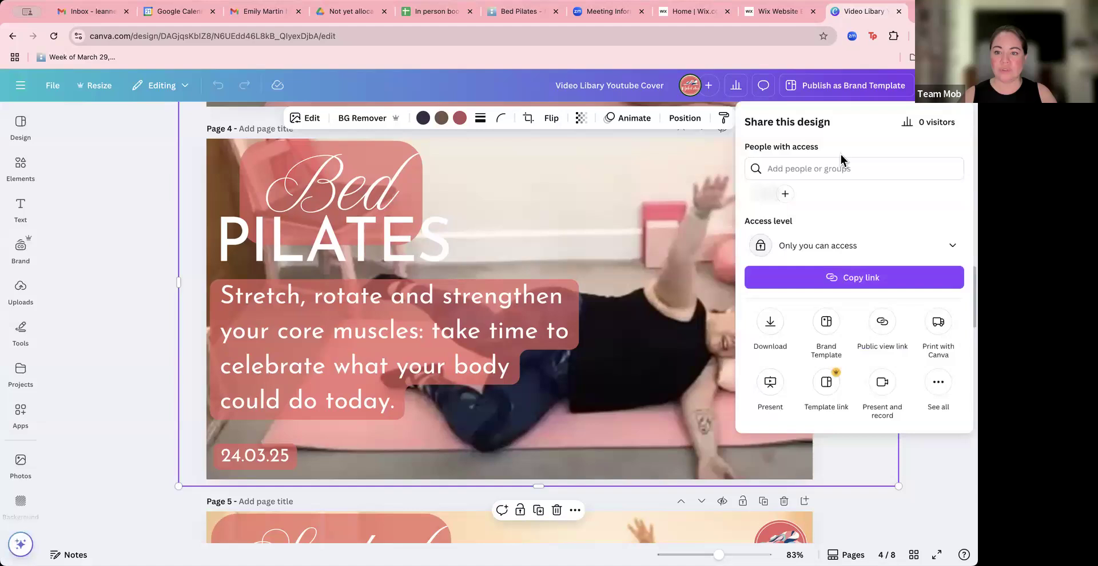
click(781, 320)
click(777, 324)
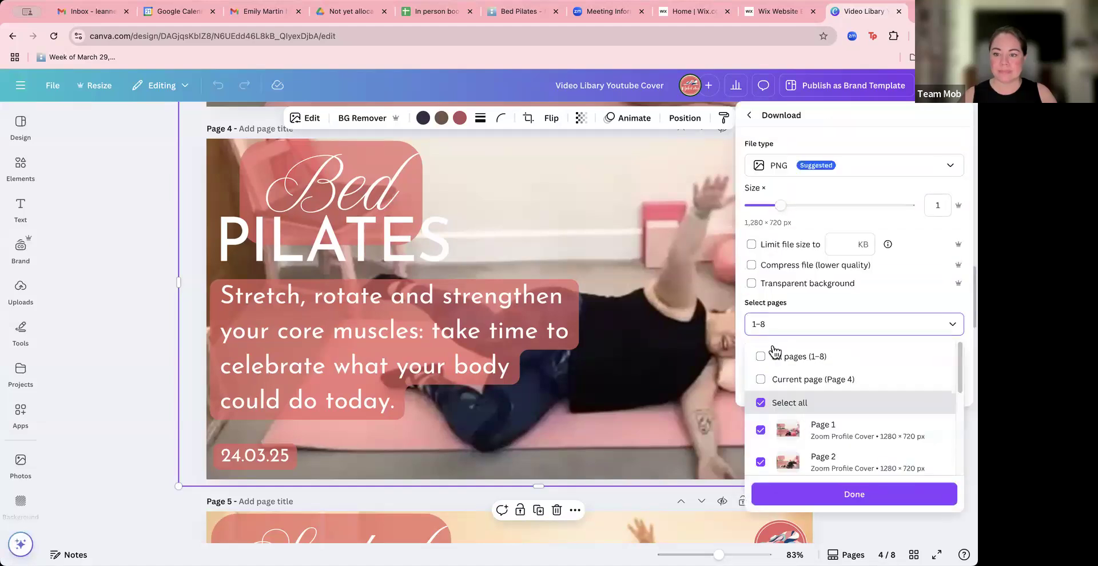
click(761, 380)
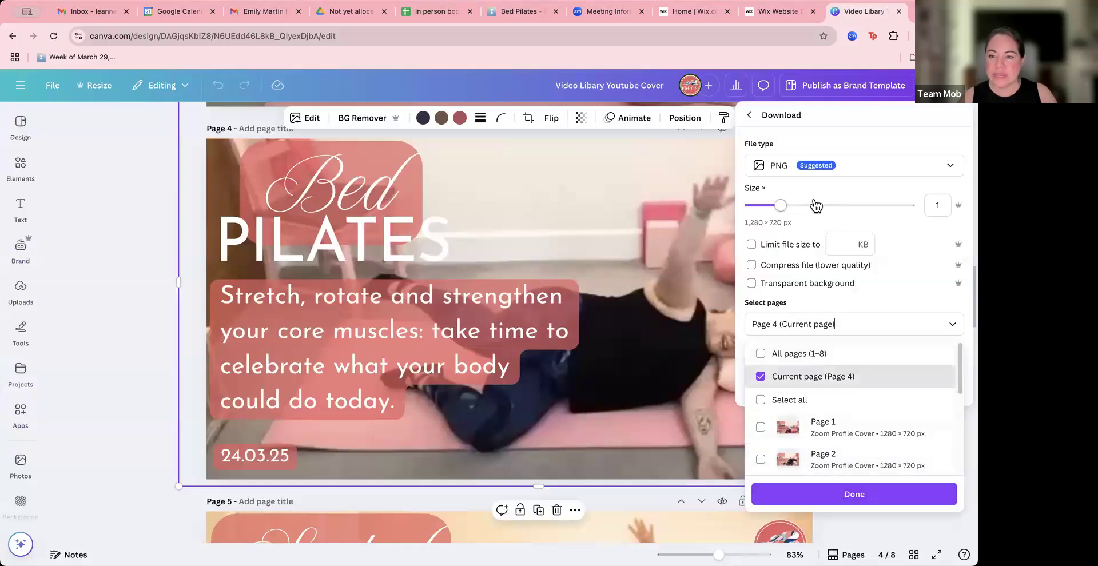
click(764, 266)
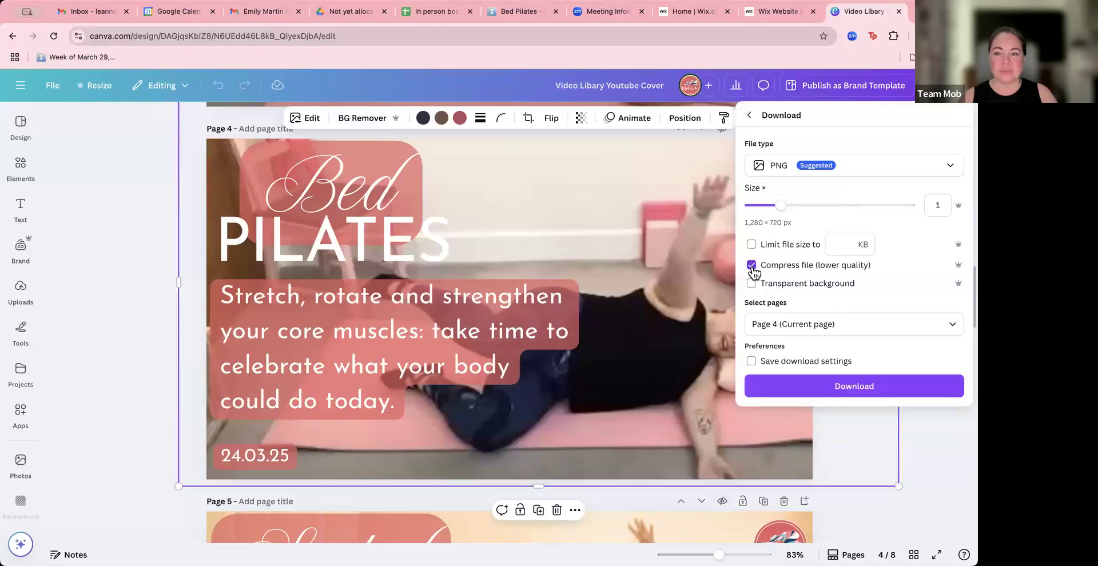
click(849, 391)
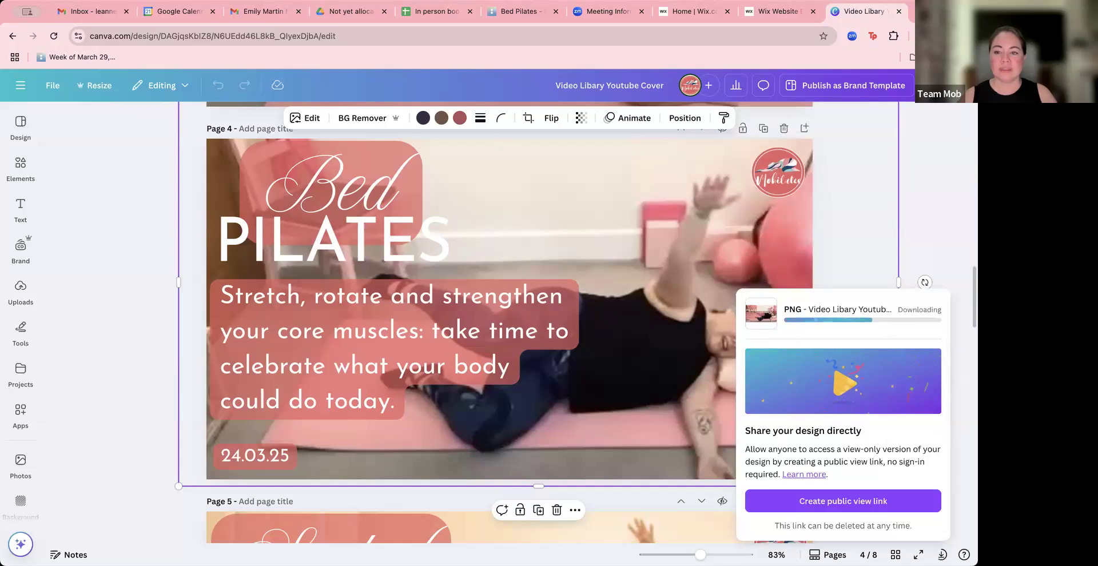
Step: In the Wix editor, start changing the third Bed Pilates thumbnail, dated 09.07.24, and upload the downloaded cover PNG from the computer to Site Files
click(775, 13)
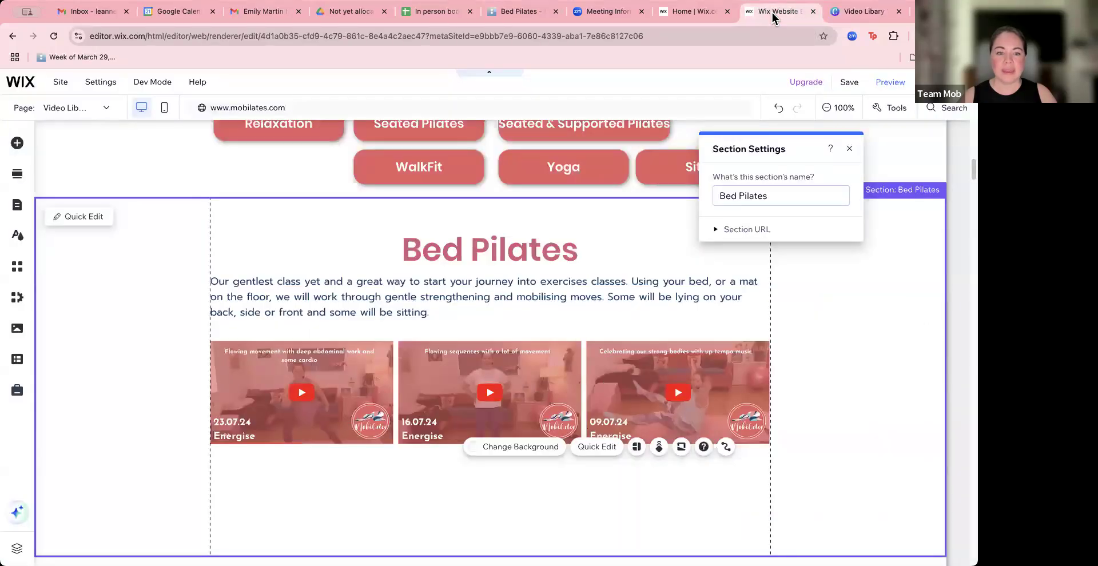
click(636, 388)
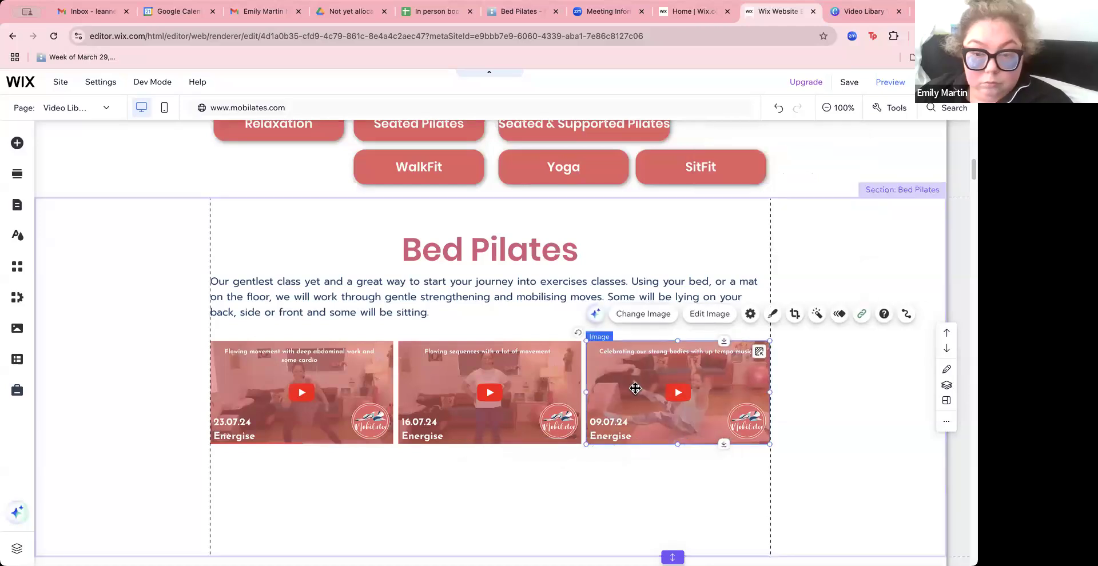
click(642, 316)
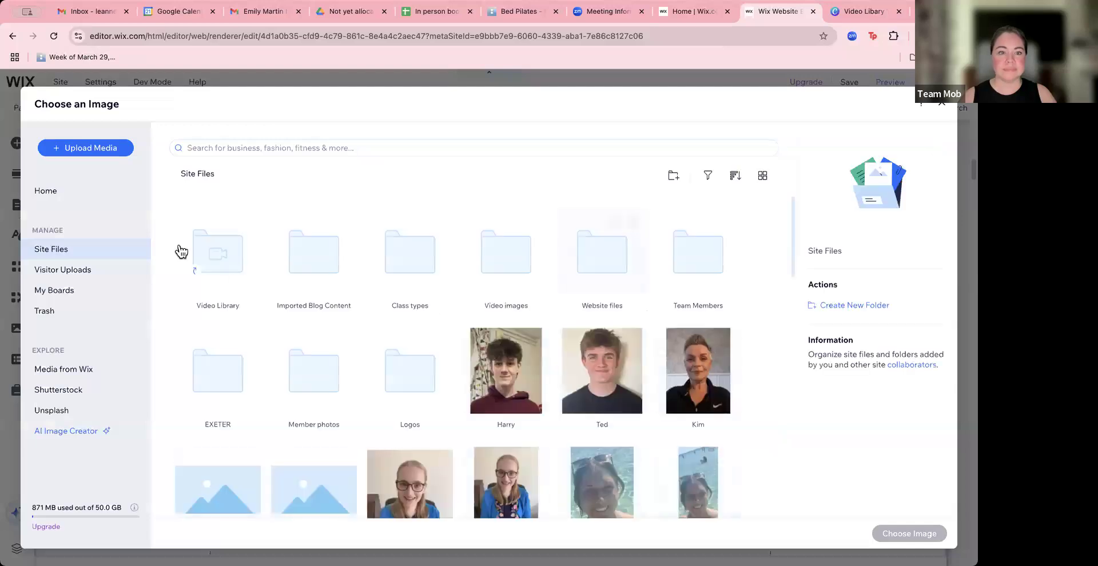
click(64, 148)
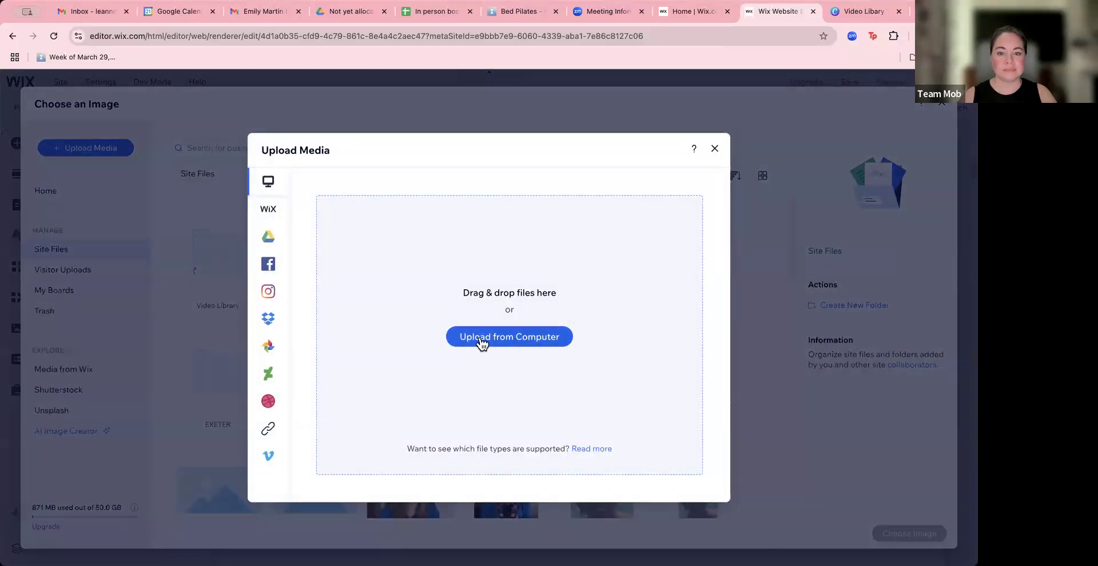
click(483, 341)
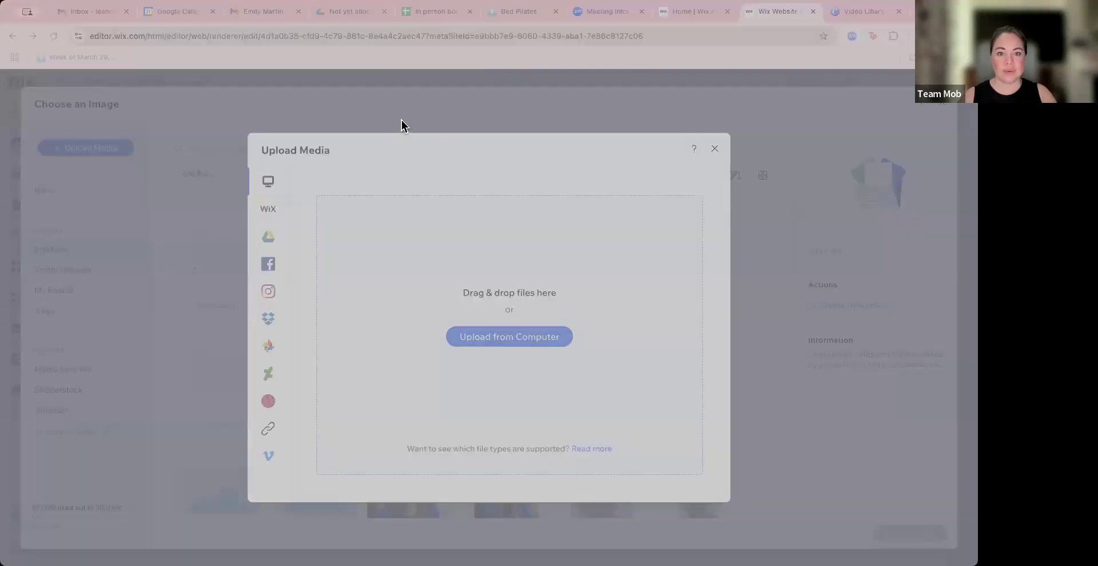
click(661, 490)
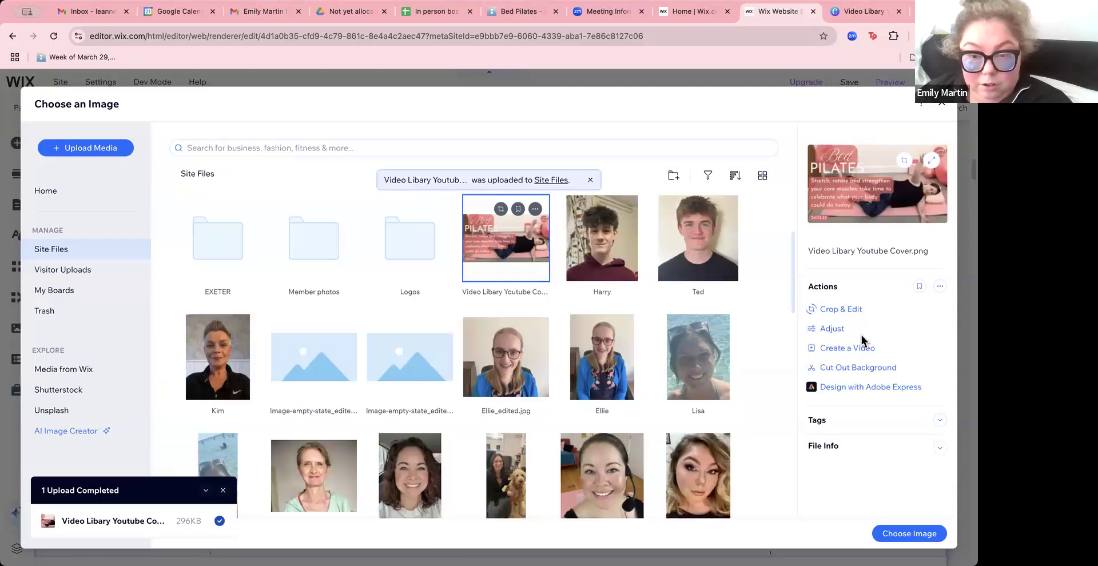
Step: Rename the uploaded cover image as "24.03.25 - Bed Pilates"
click(845, 250)
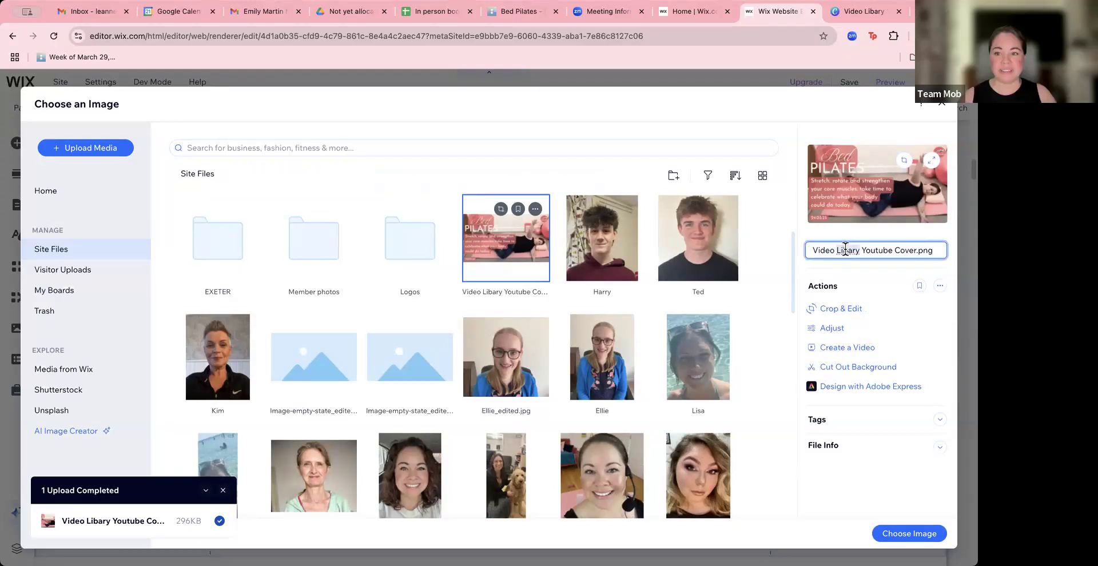
text(Bed Pilates)
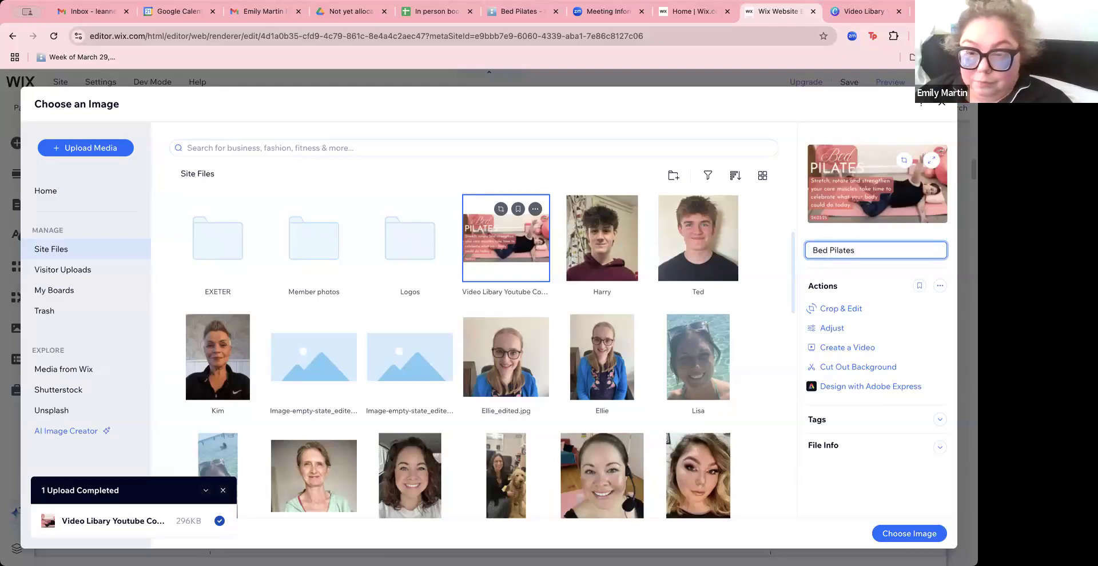
text( 24.03.25)
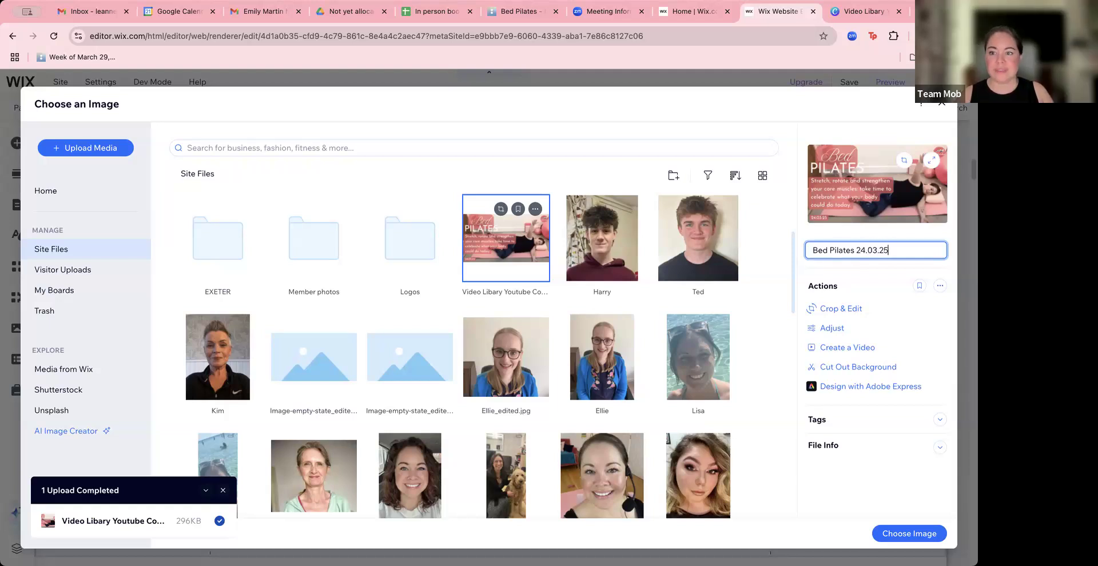
drag(849, 252, 788, 258)
key(BackSpace)
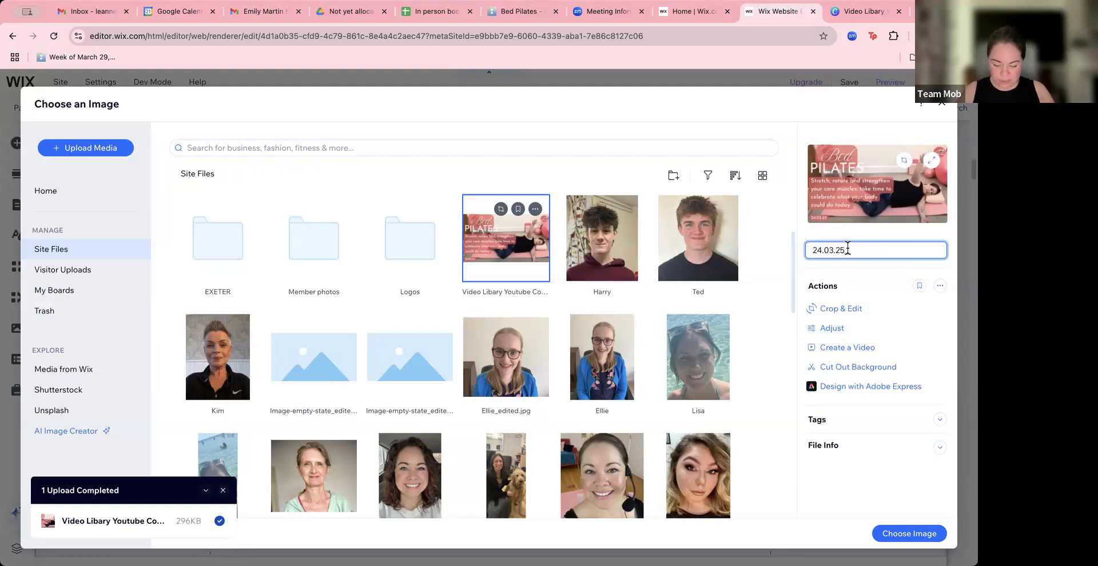
text(- Bed Pilat)
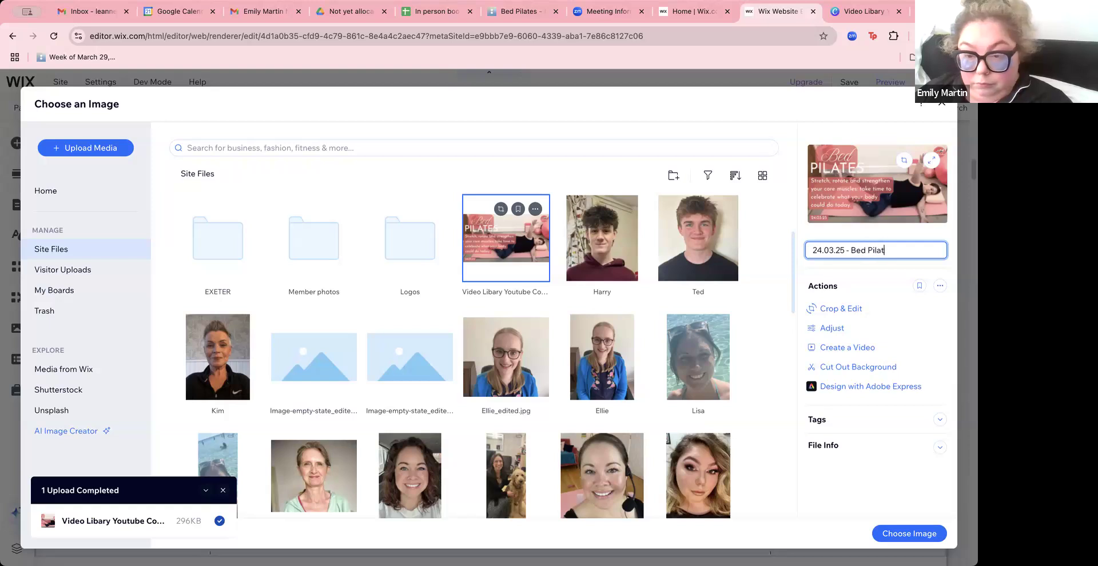
text(es)
key(Return)
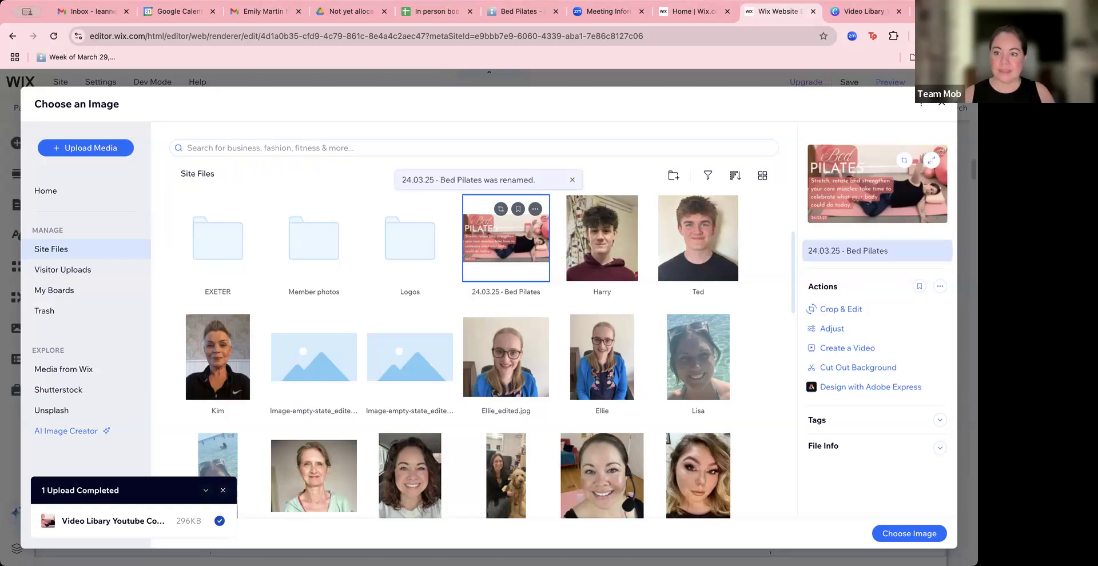
Step: Insert the uploaded "24.03.25 - Bed Pilates" cover as the third thumbnail in the Bed Pilates section
click(888, 532)
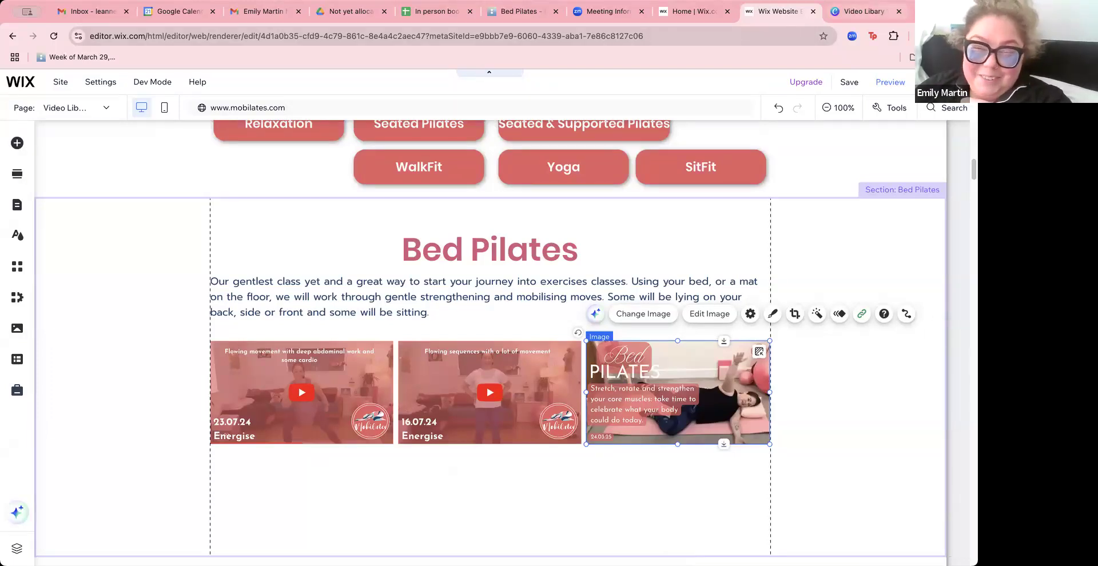
Step: Open the Mobilates channel's videos in YouTube Studio from a new browser tab and filter them by "bed pilates"
click(921, 11)
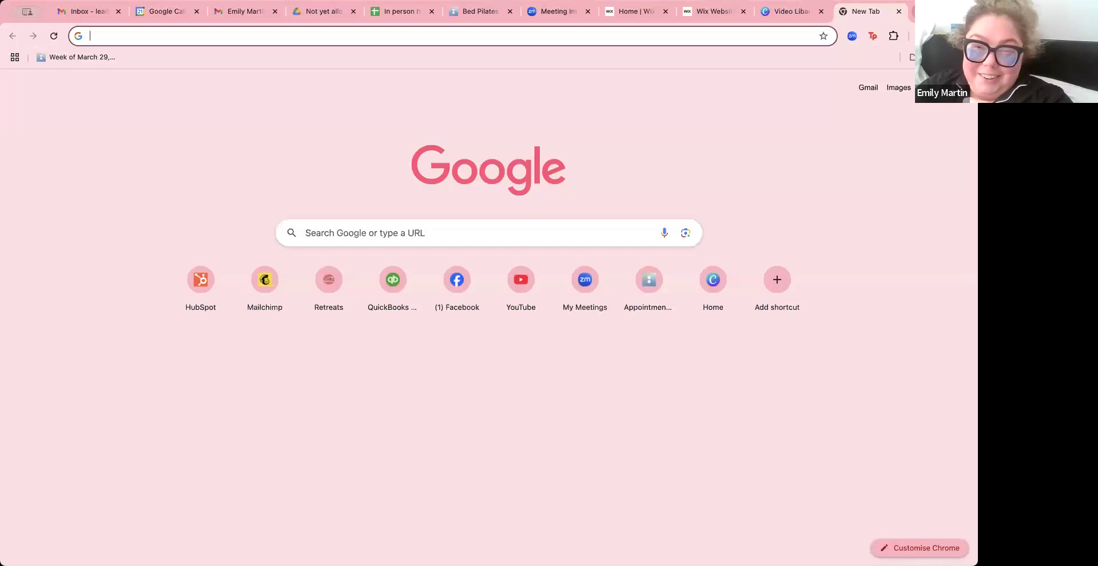
click(530, 287)
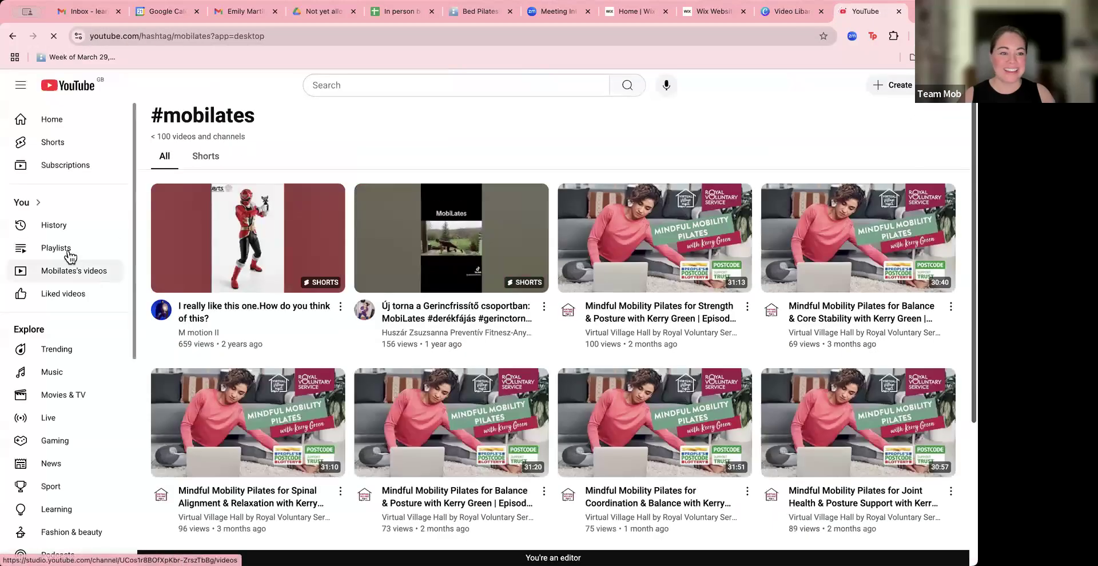
click(67, 263)
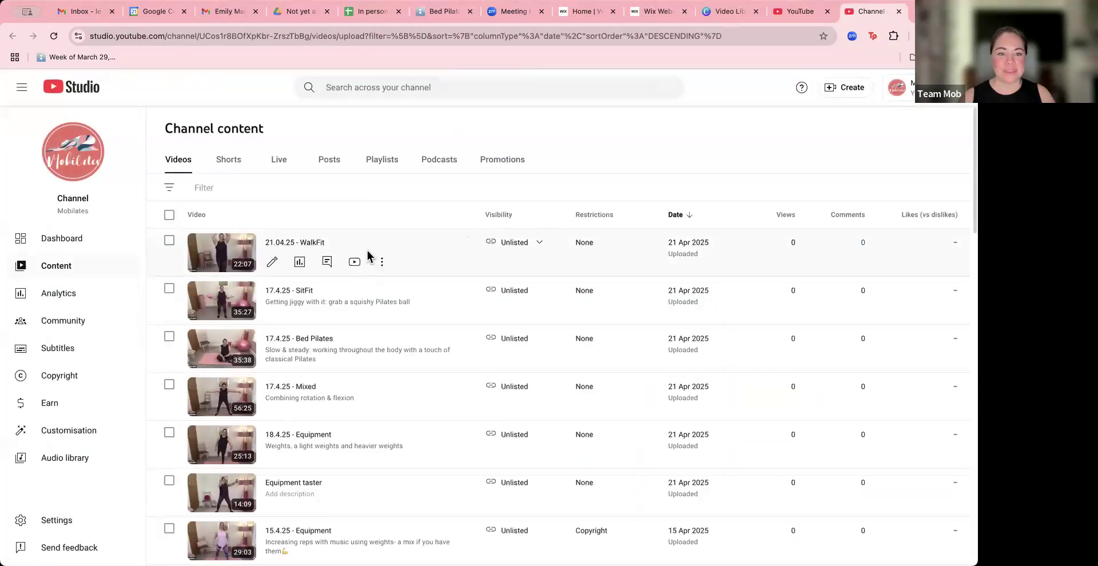
click(326, 87)
text(bed pilates)
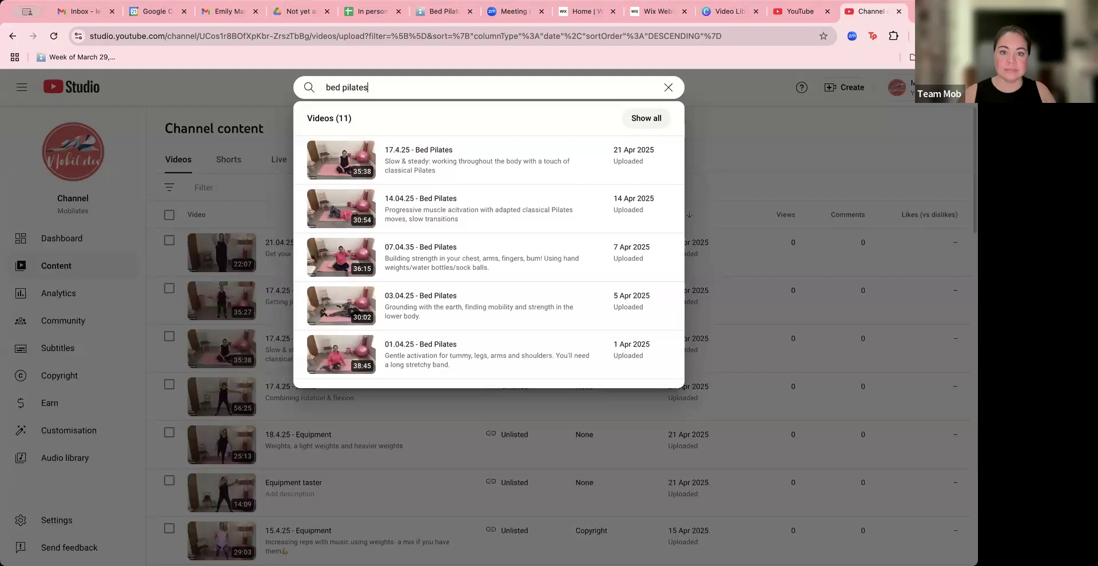
click(653, 119)
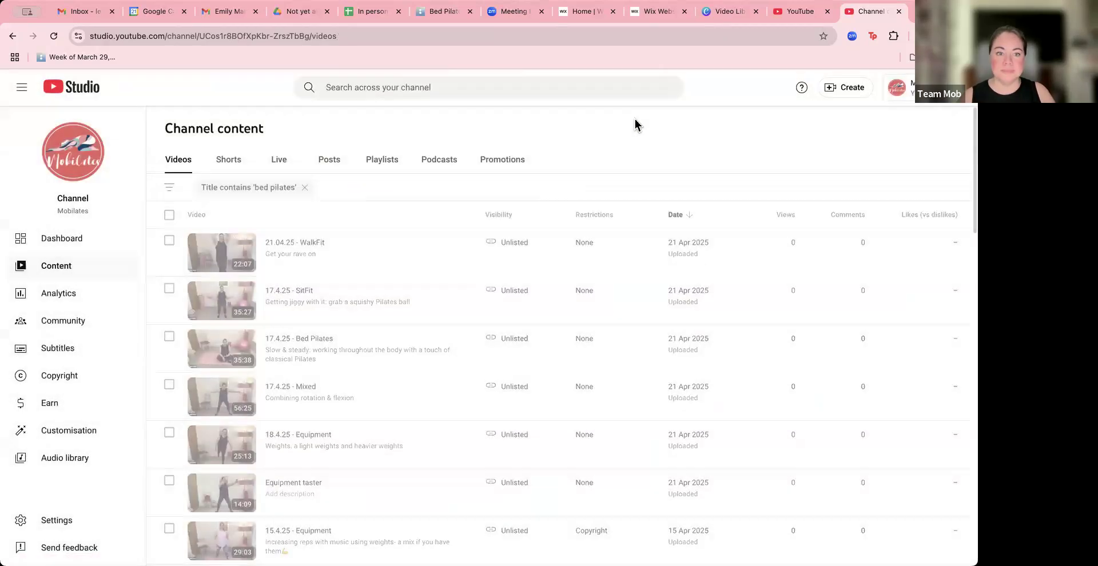
Step: Copy the shareable link of the "24.03.25 - Bed Pilates" video
scroll(434, 357, down, 1)
scroll(434, 358, down, 3)
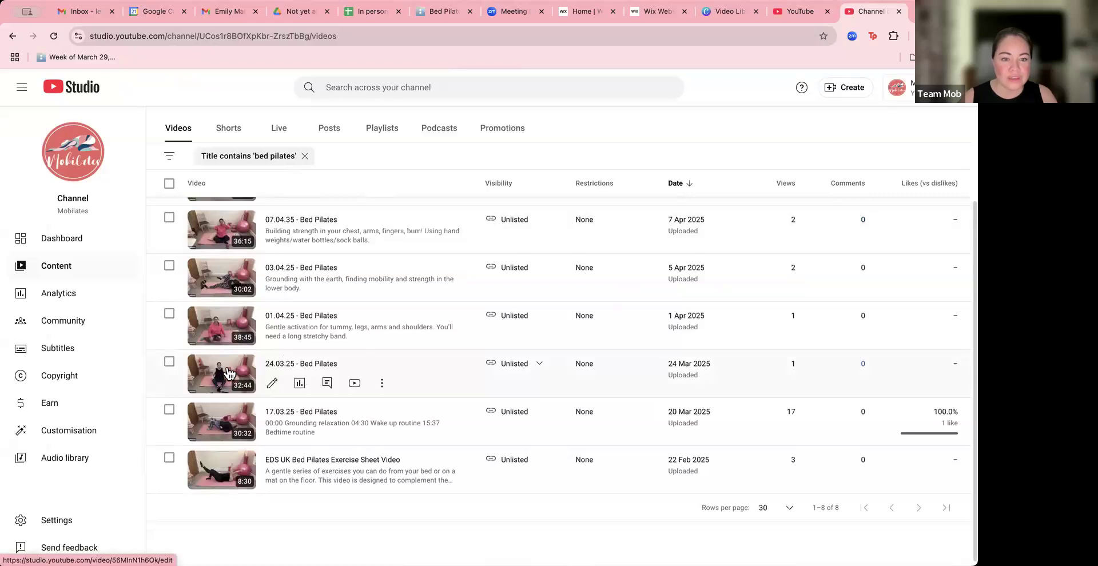
click(384, 384)
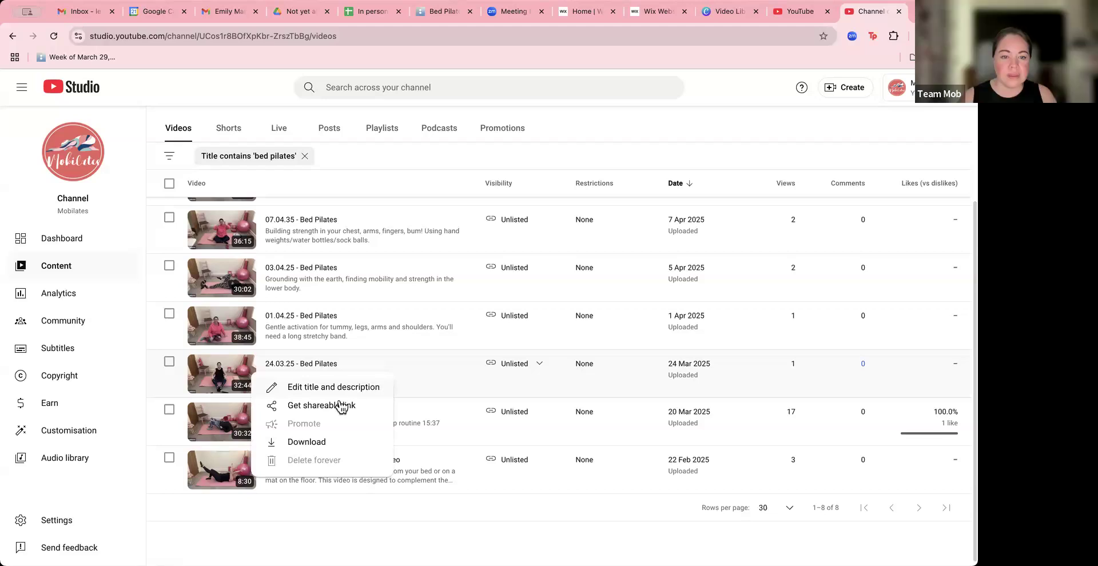
click(310, 407)
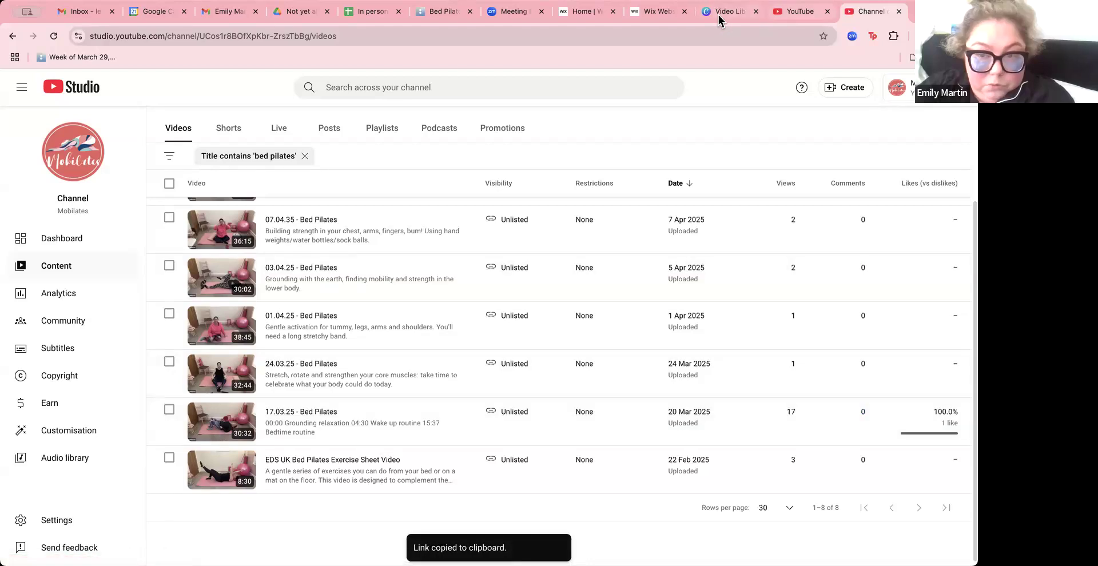
Step: Back in the Wix editor, replace the web address linked to the third Bed Pilates thumbnail with the copied YouTube link
click(641, 14)
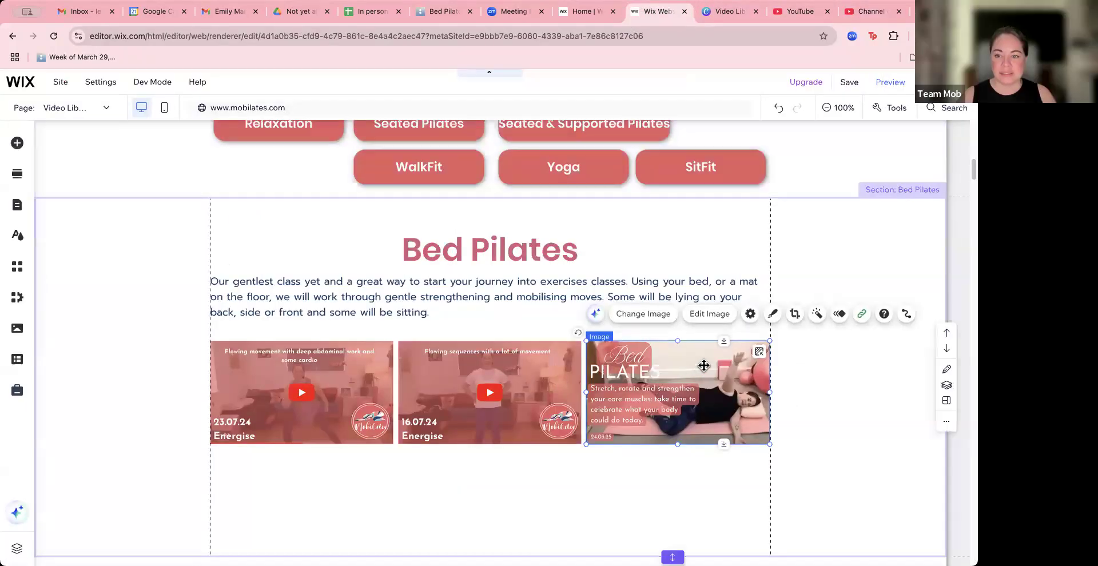
click(863, 315)
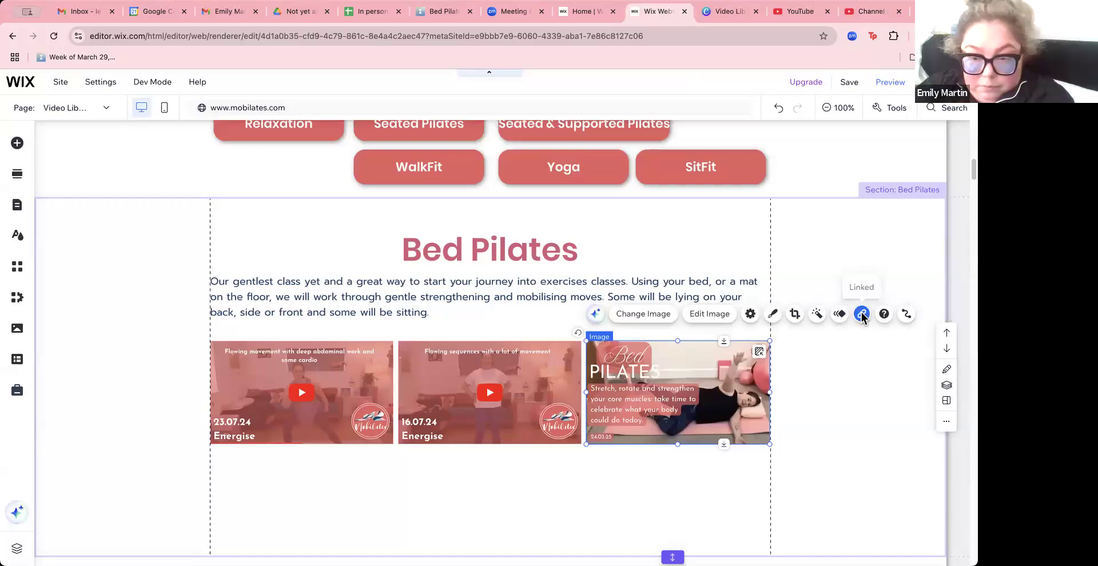
key(ctrl+a)
key(ctrl+v)
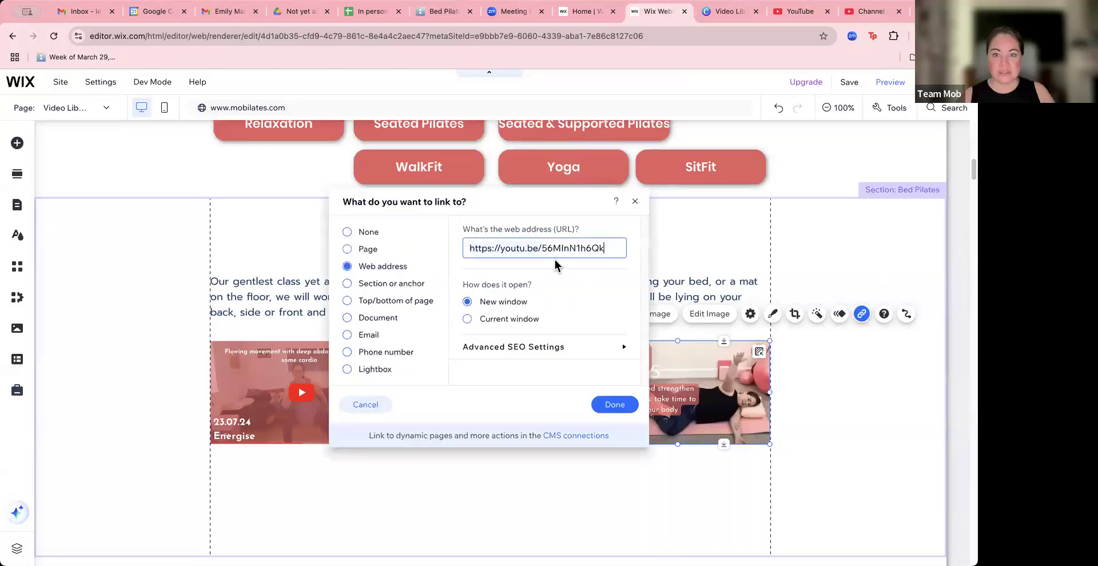
click(605, 403)
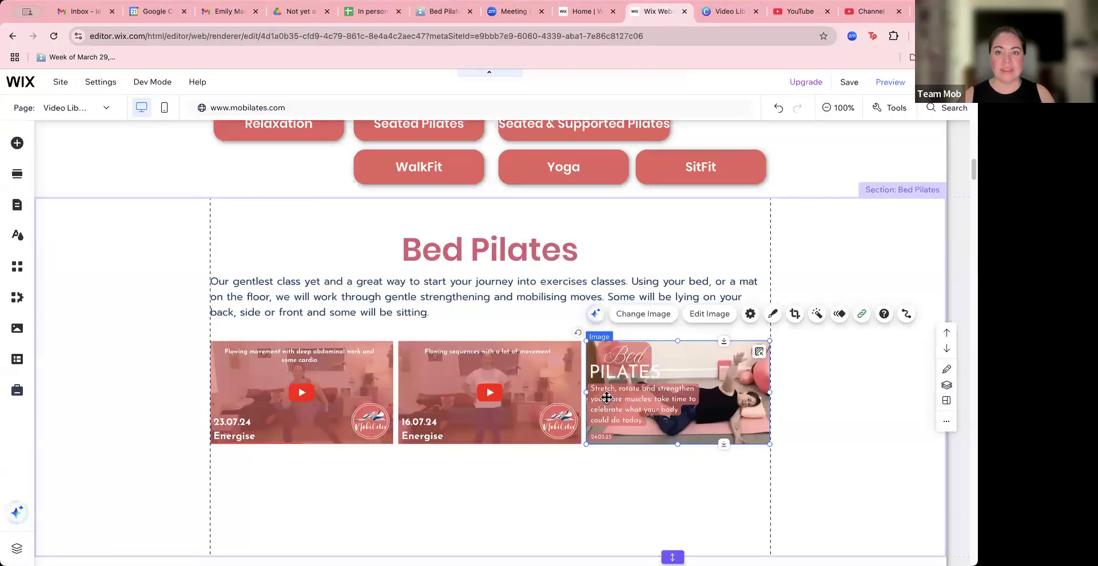
Step: In YouTube Studio, upload the downloaded cover PNG as the thumbnail of the "24.03.25 - Bed Pilates" video and save the changes
click(864, 12)
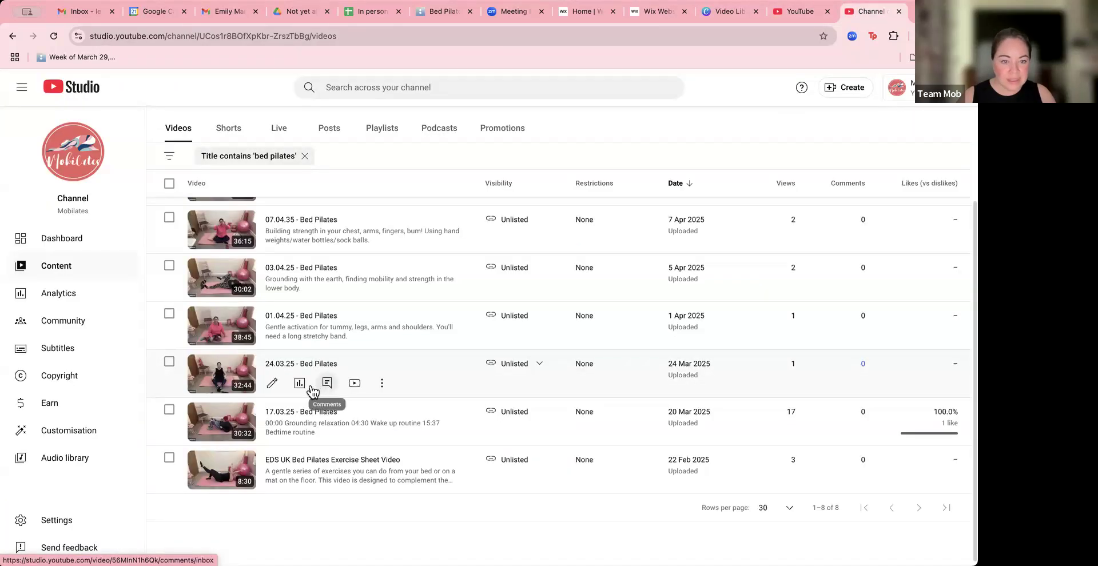
click(275, 384)
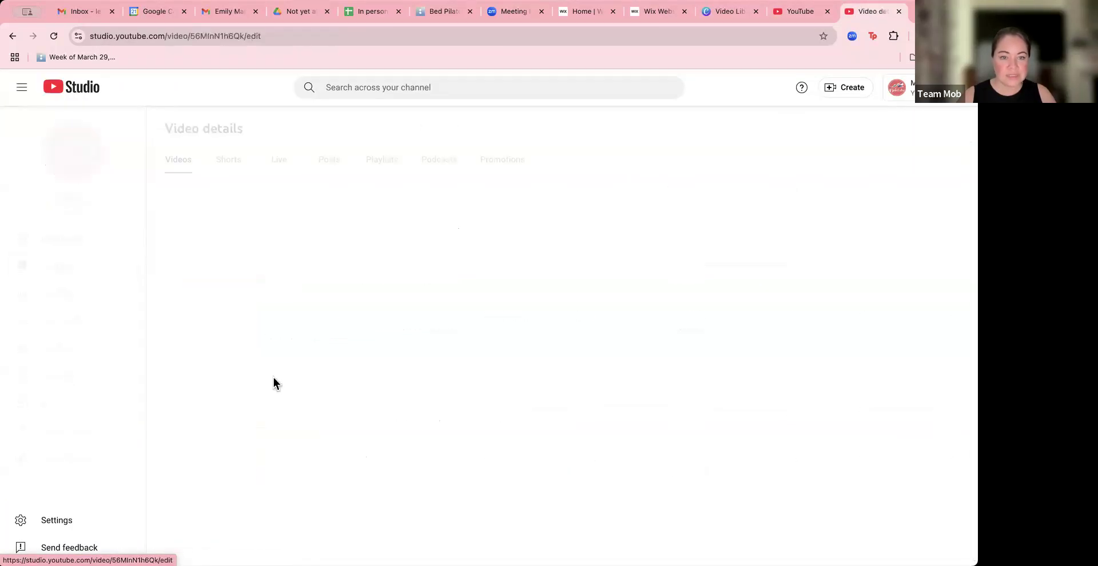
mouse_move(186, 397)
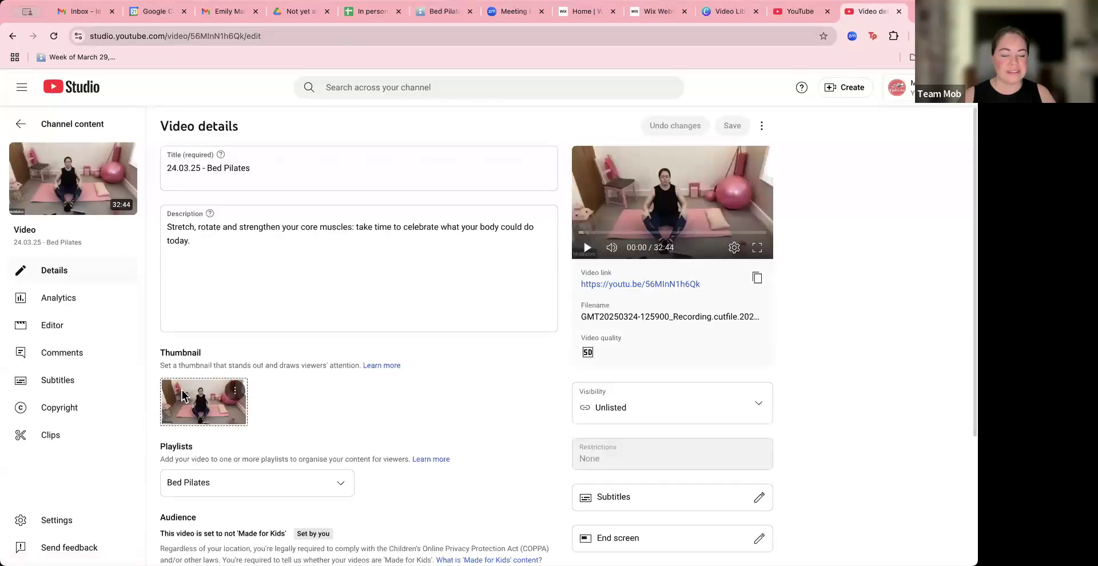
click(234, 392)
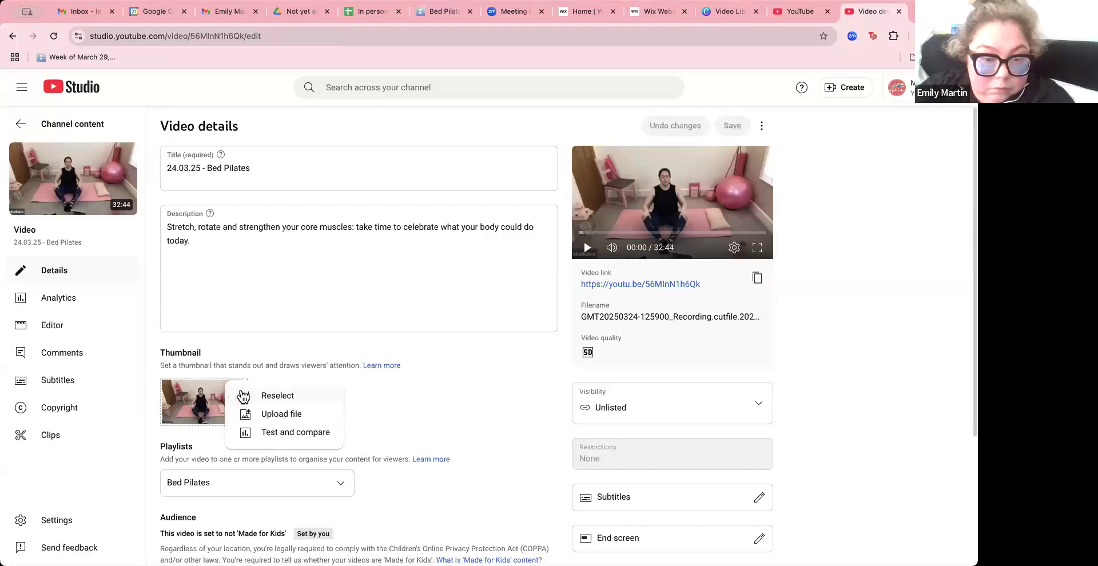
click(252, 415)
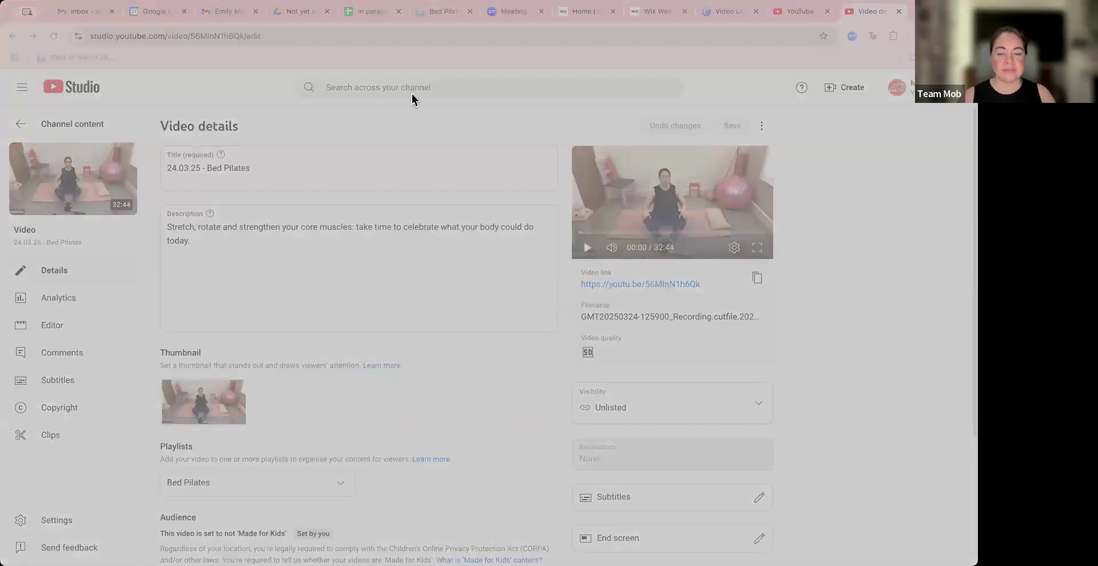
click(671, 494)
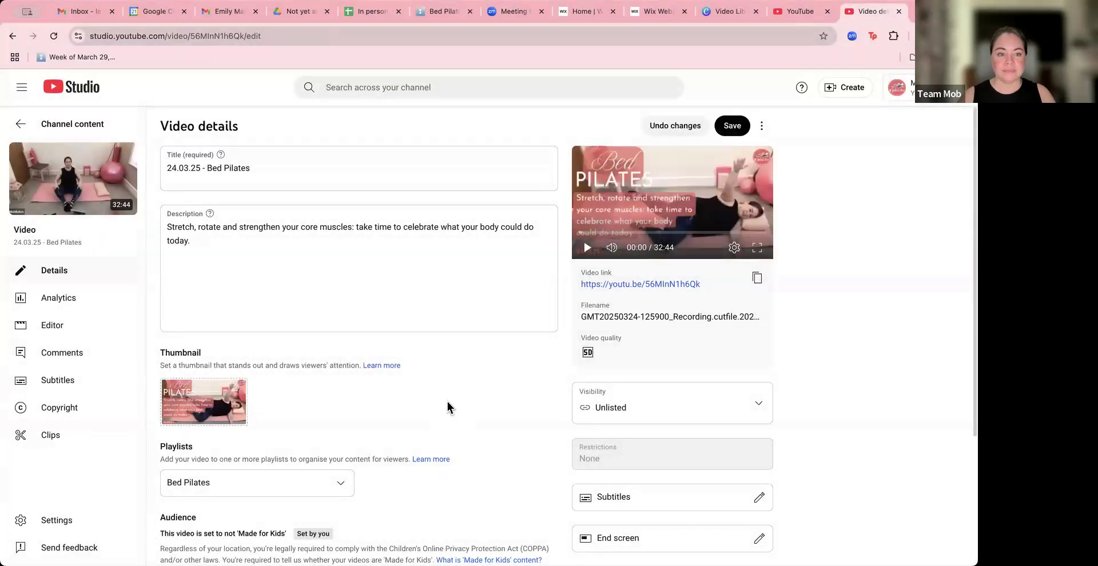
click(734, 126)
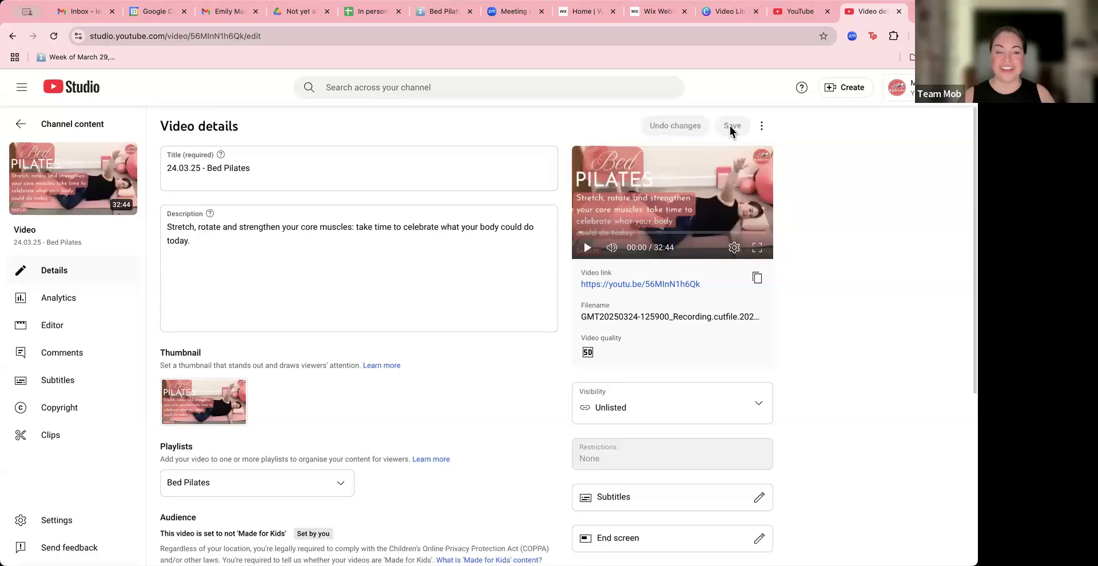
Step: Select the second Bed Pilates thumbnail, dated 16.07.24, in Wix, and bring up the 01.04.25 cover on page 3 in Canva
click(666, 18)
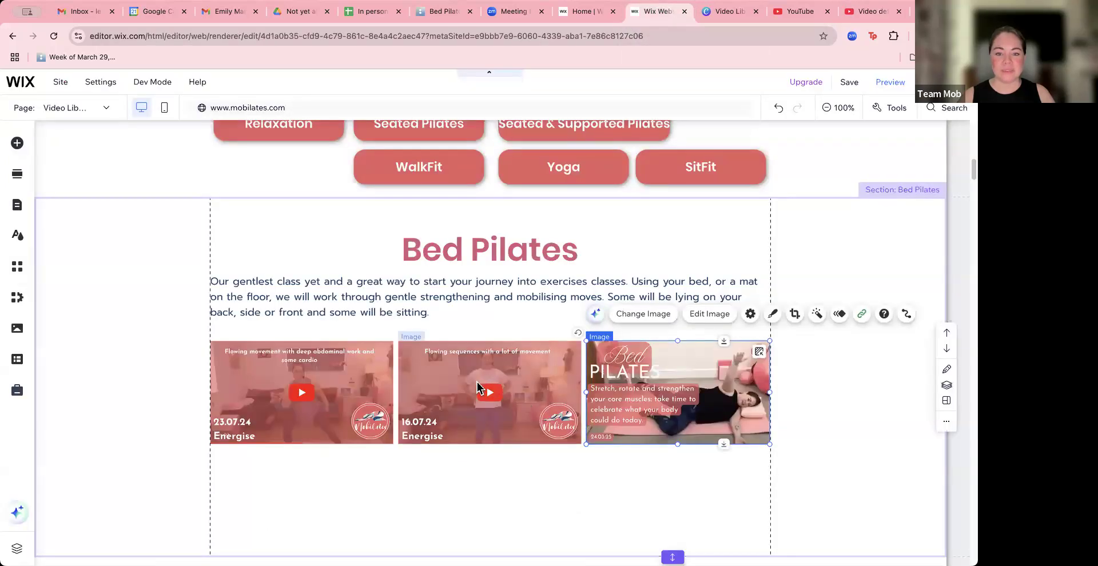
click(479, 382)
click(726, 12)
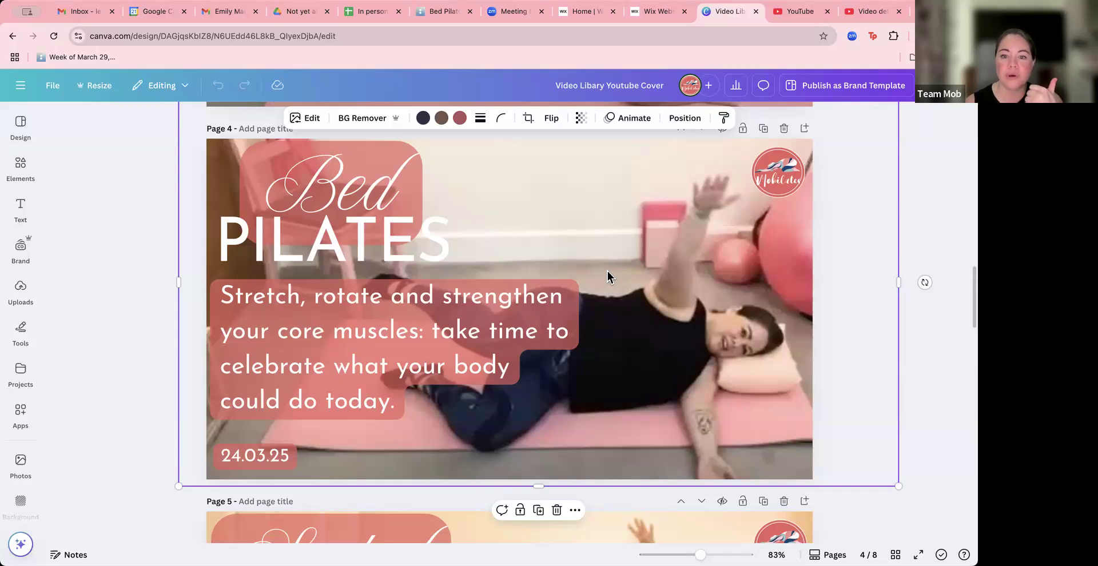
scroll(614, 257, up, 2)
scroll(614, 257, up, 6)
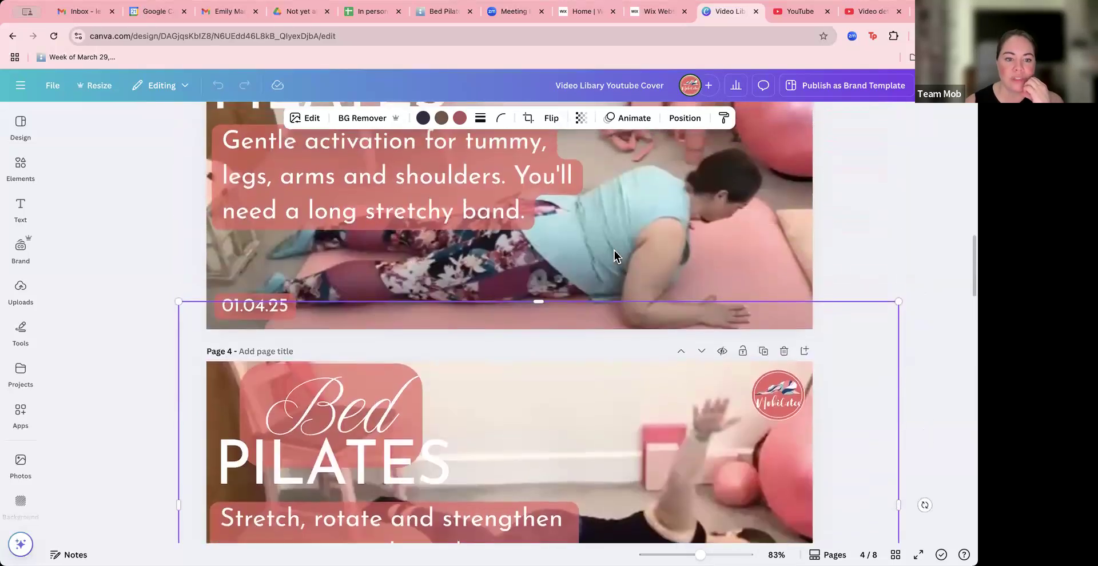
scroll(614, 256, up, 1)
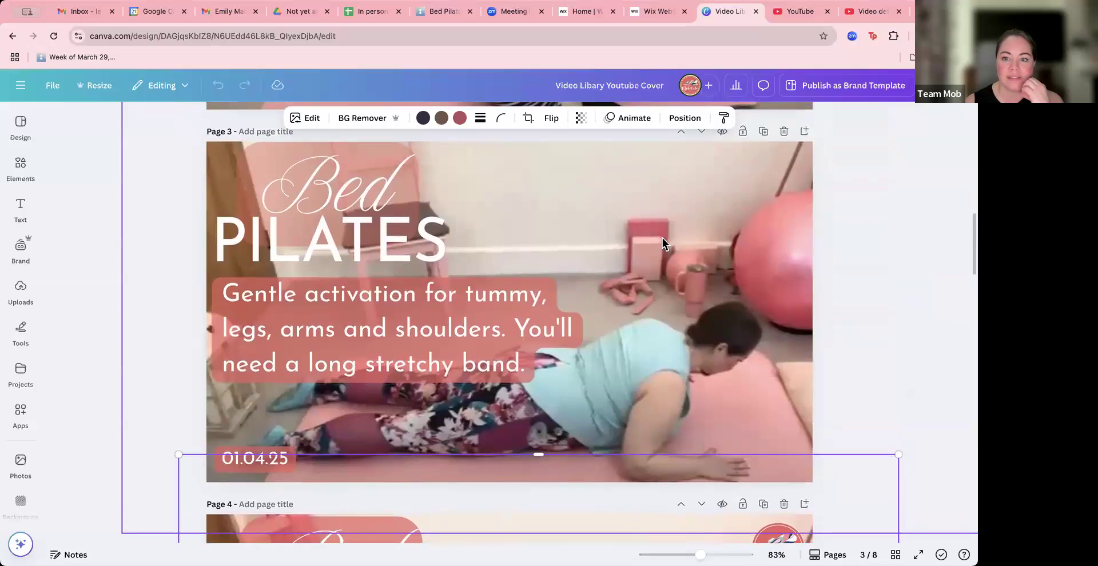
Step: Download only the current page, page 3, as a PNG with file compression enabled
click(944, 85)
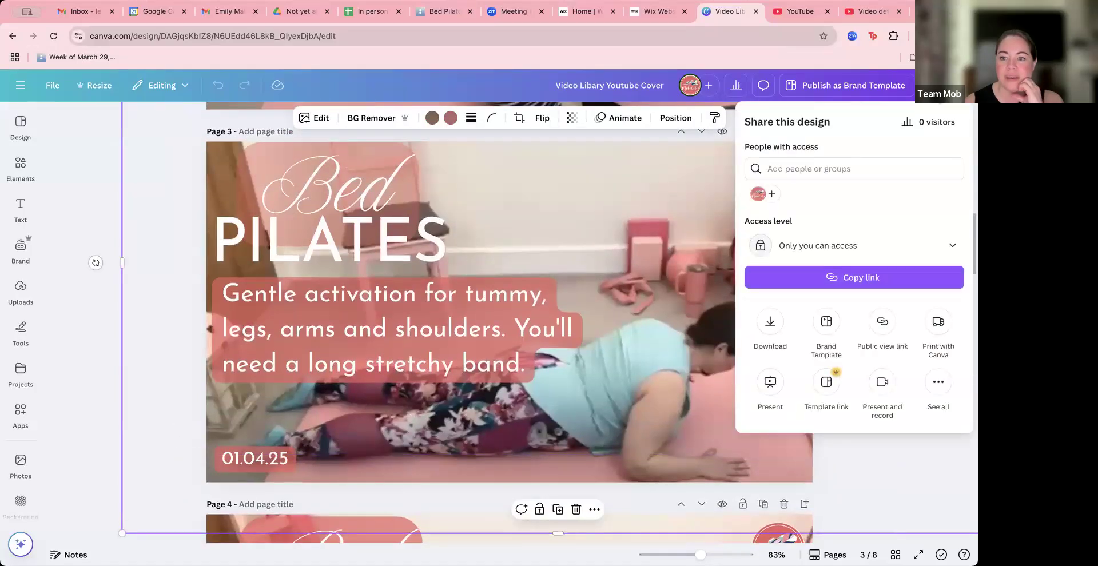
click(771, 321)
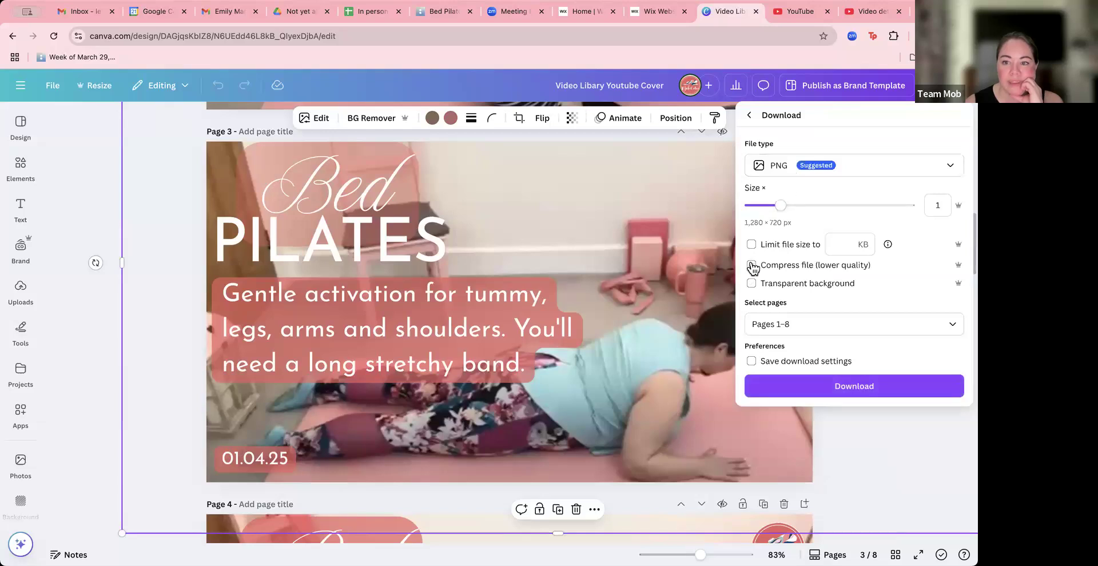
click(752, 266)
click(773, 324)
click(761, 378)
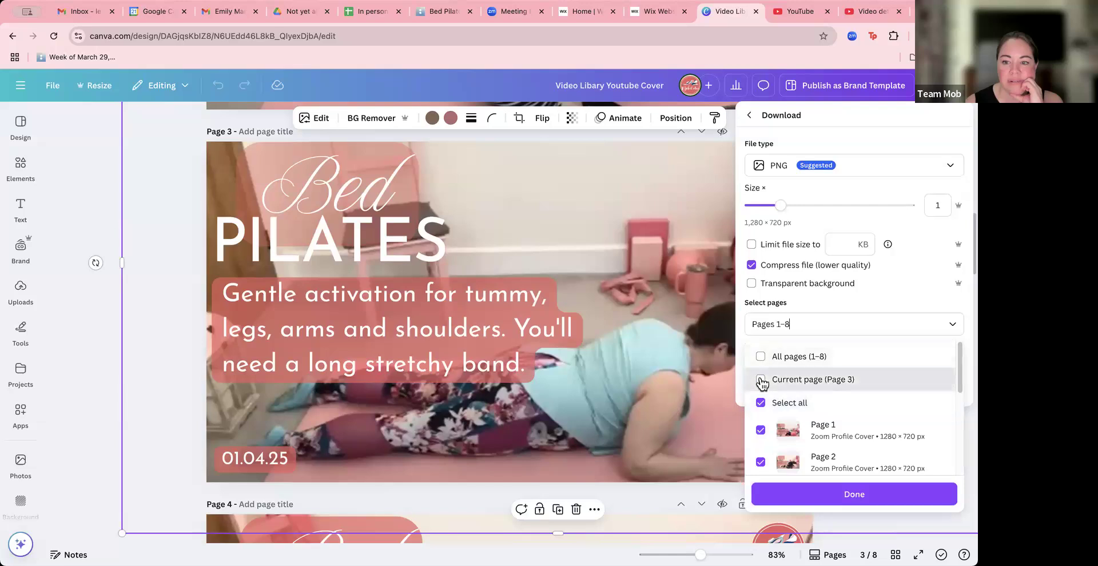
click(832, 493)
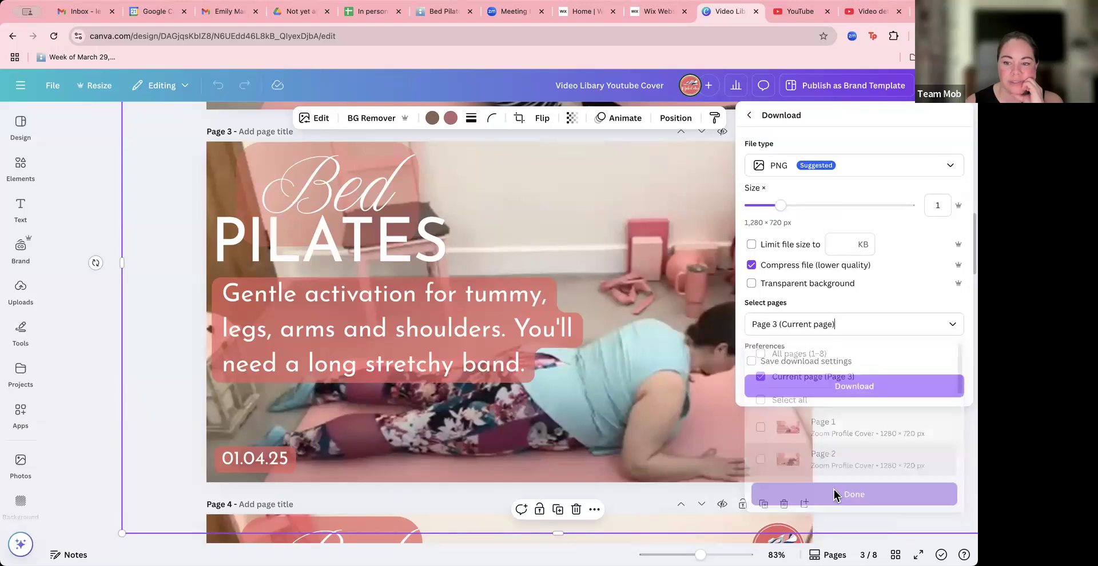
click(851, 388)
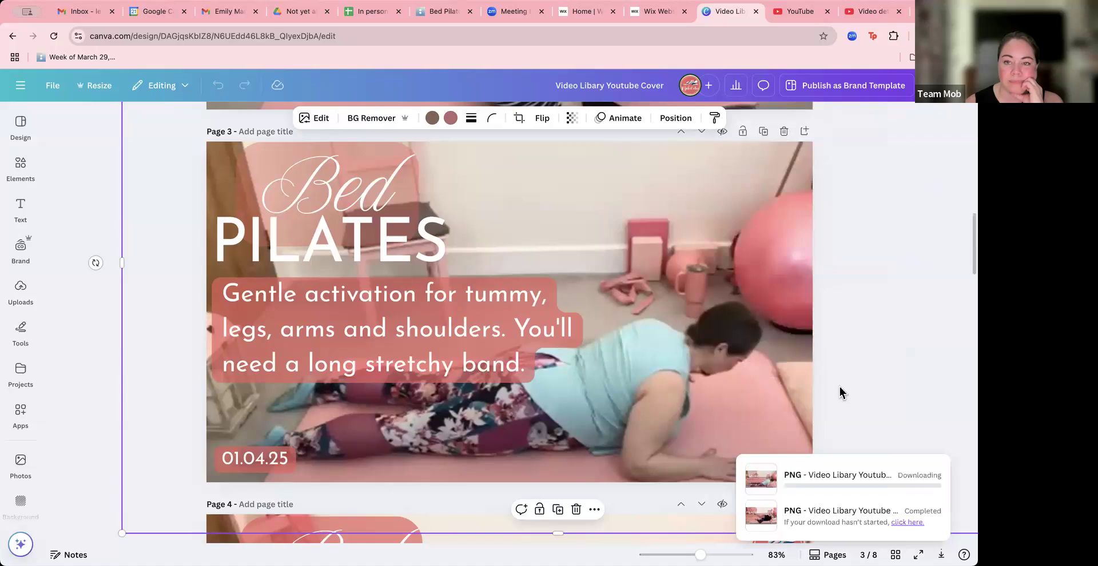
Step: In the Wix editor, start changing the second Bed Pilates thumbnail and move the 24.03.25 cover into the Video Library folder
click(652, 13)
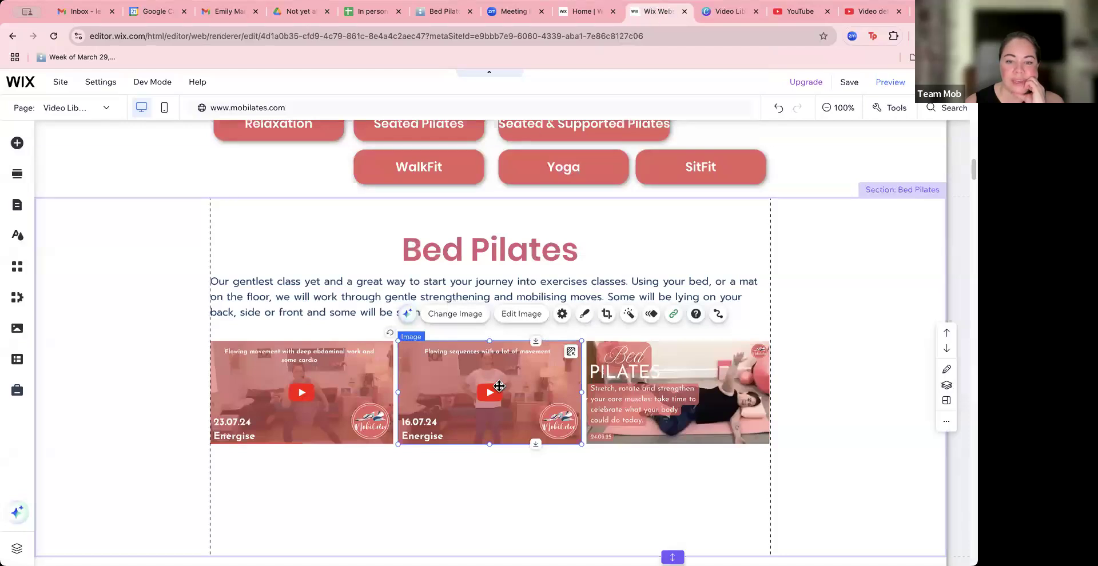
click(454, 317)
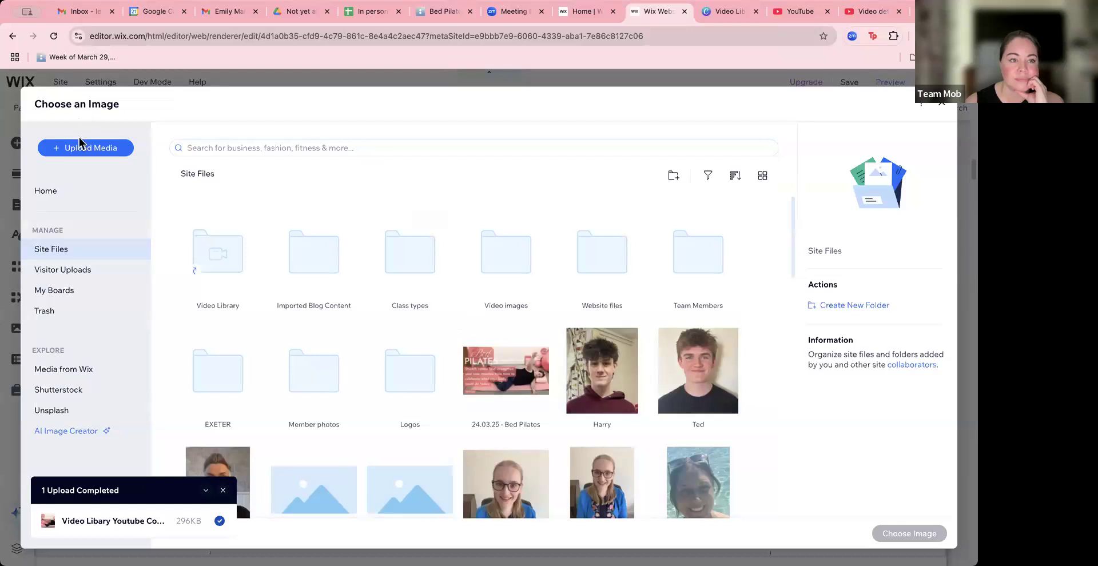
drag(506, 378, 216, 263)
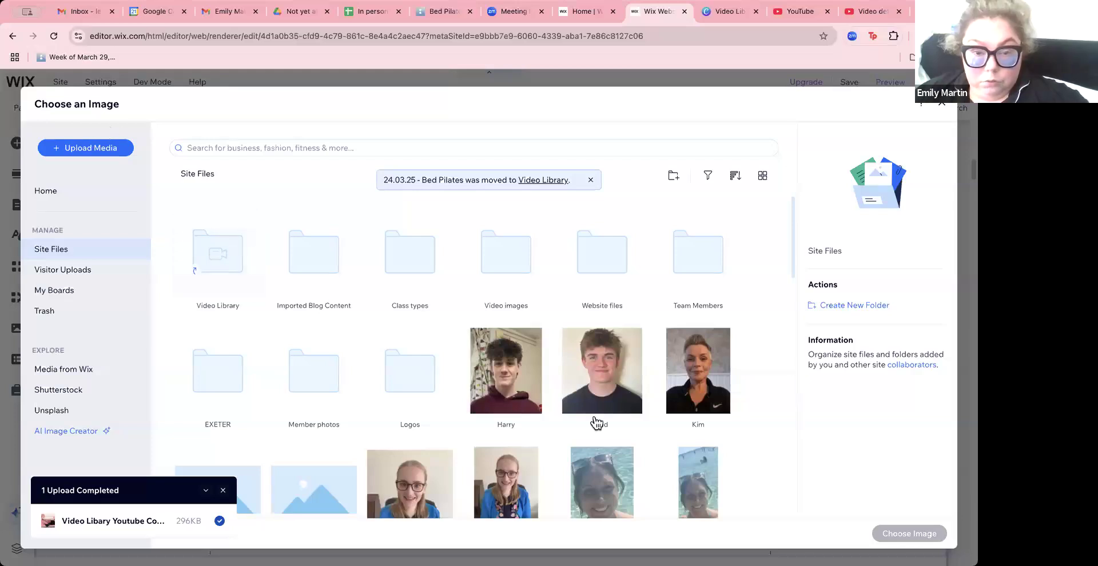
Step: Move four of the team members' portrait photos from Site Files into the Team Members folder
drag(505, 375, 697, 258)
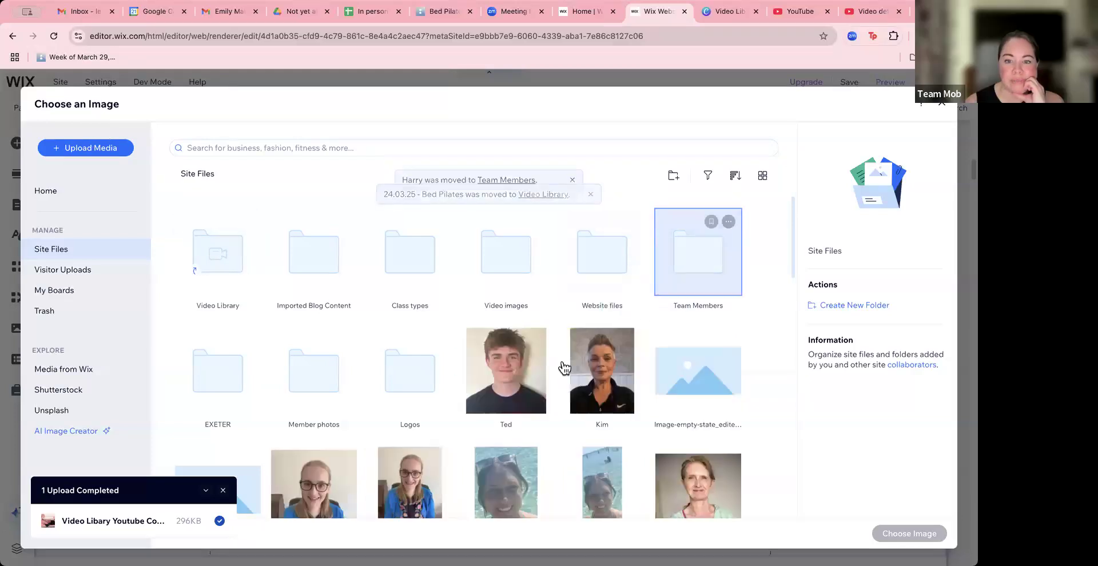
drag(502, 377, 692, 268)
drag(690, 390, 701, 248)
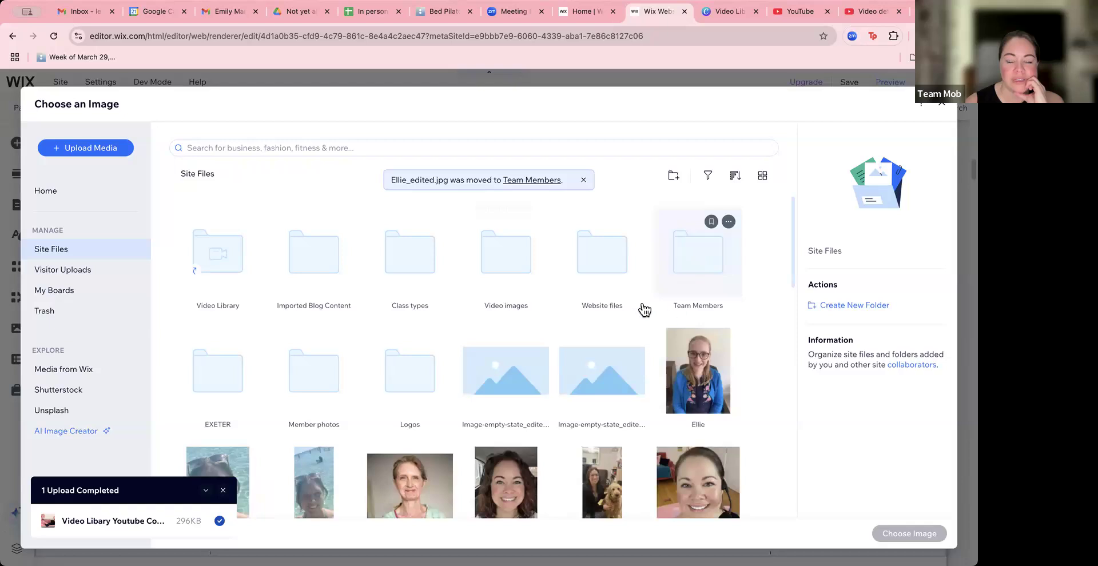
Step: Upload the downloaded 01.04.25 cover, Video Libary Youtube Cover (1).png, from the computer to Site Files
click(100, 150)
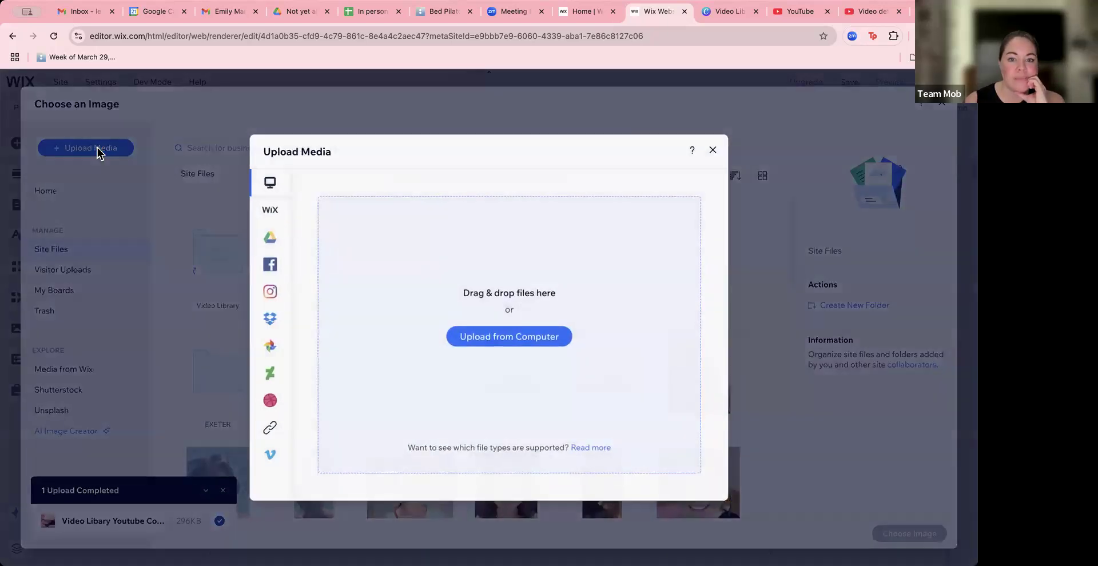
click(479, 343)
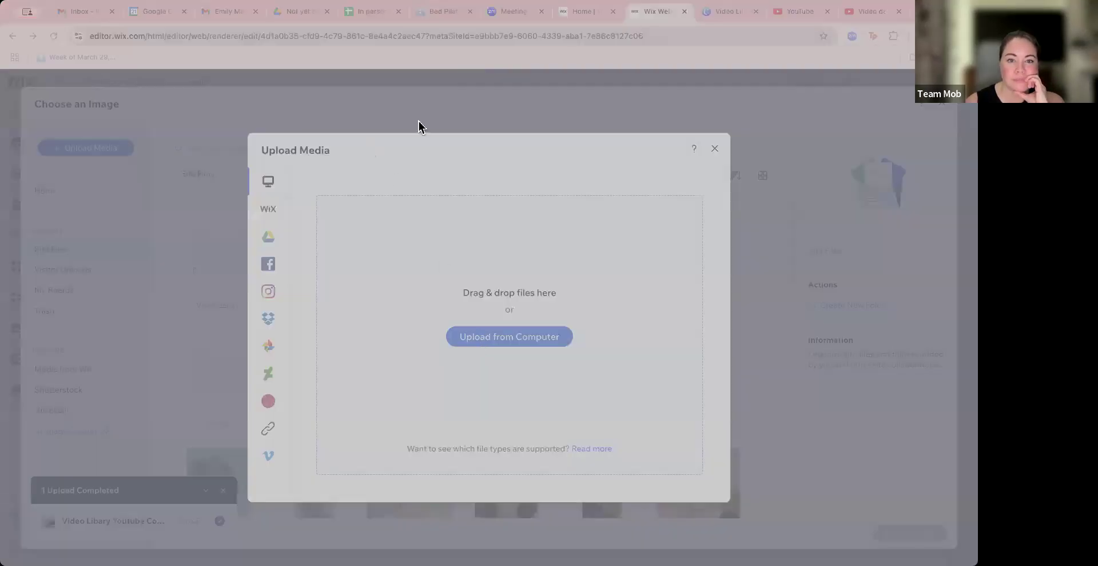
click(670, 498)
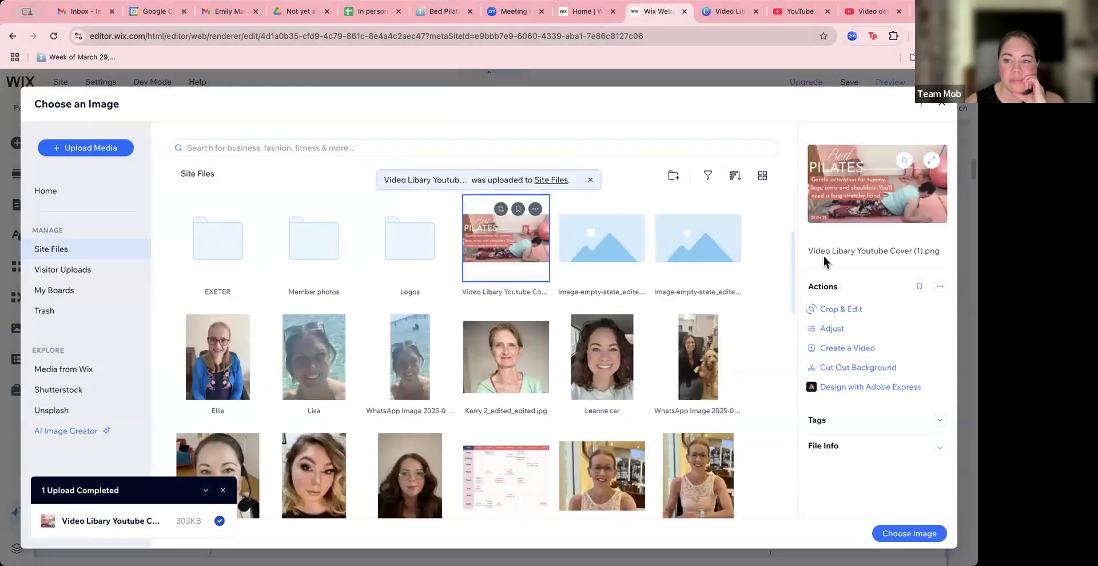
Step: Rename the uploaded cover 01.04.25 - Bed Pilates and use it as the second Bed Pilates thumbnail
click(827, 250)
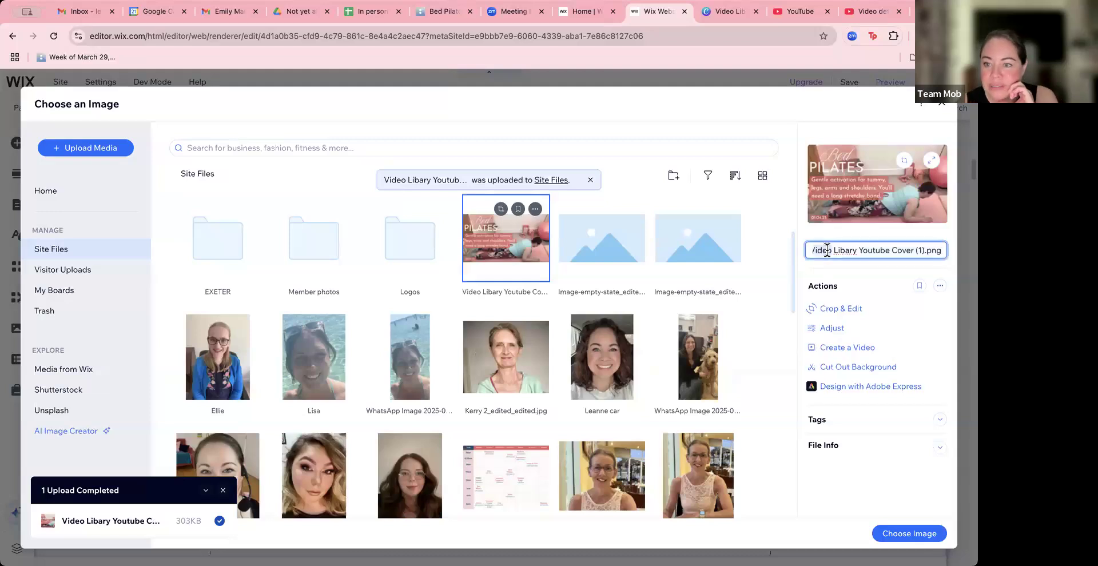
triple_click(828, 250)
text(01.04.25)
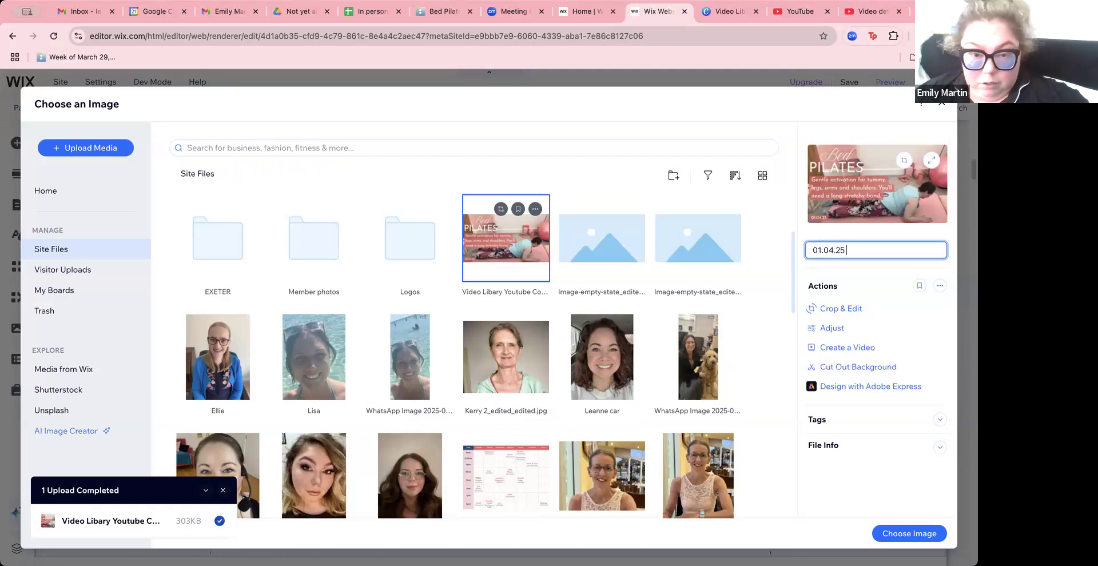
text( - Bed Pi)
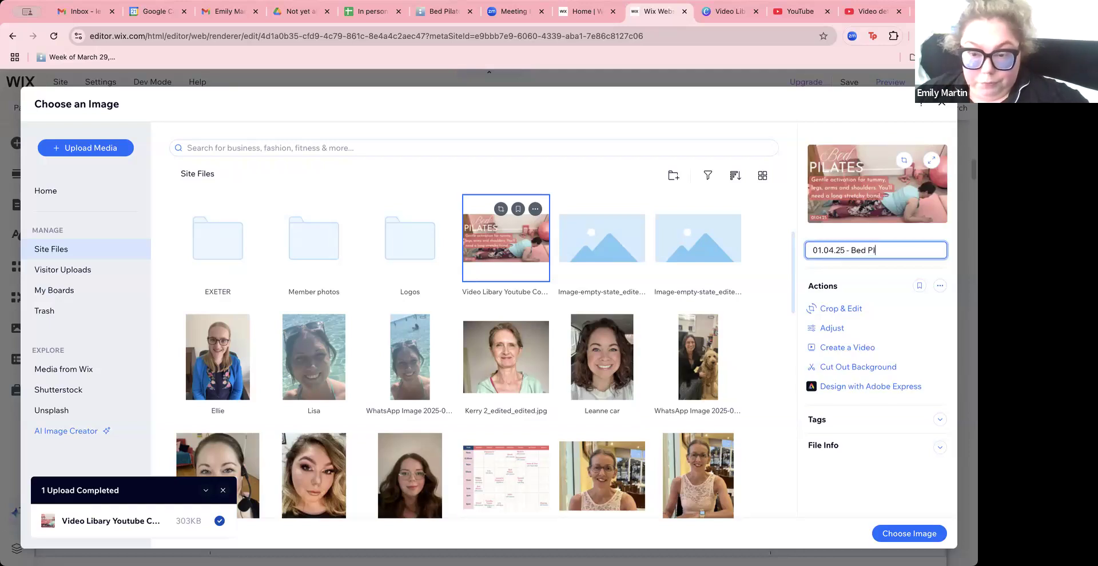
text(lates)
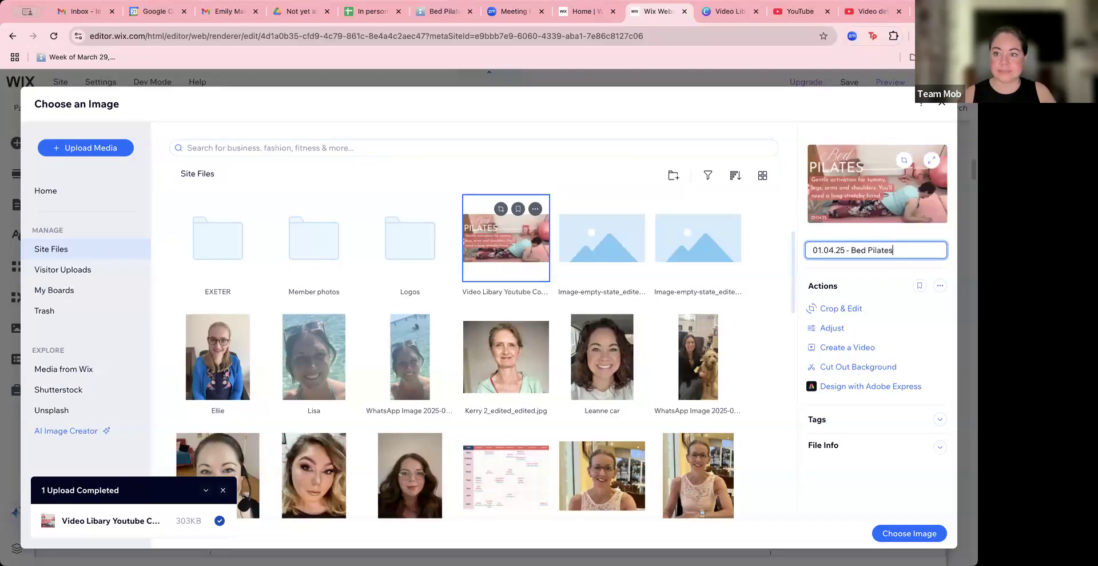
click(916, 534)
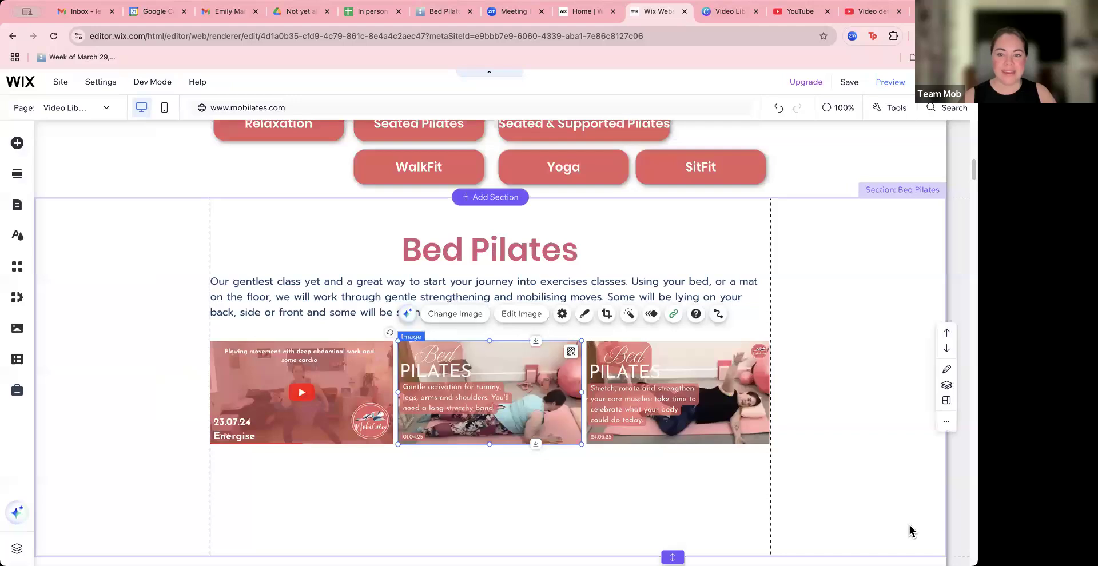
Step: In YouTube Studio, return to the channel content list and copy the shareable link of the 01.04.25 - Bed Pilates video
click(853, 12)
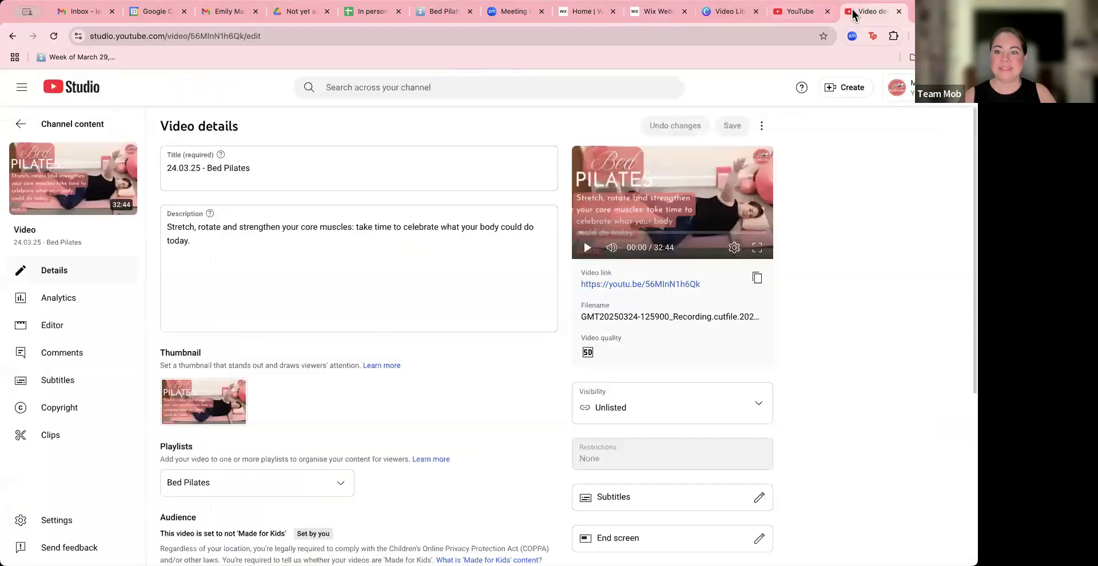
click(21, 124)
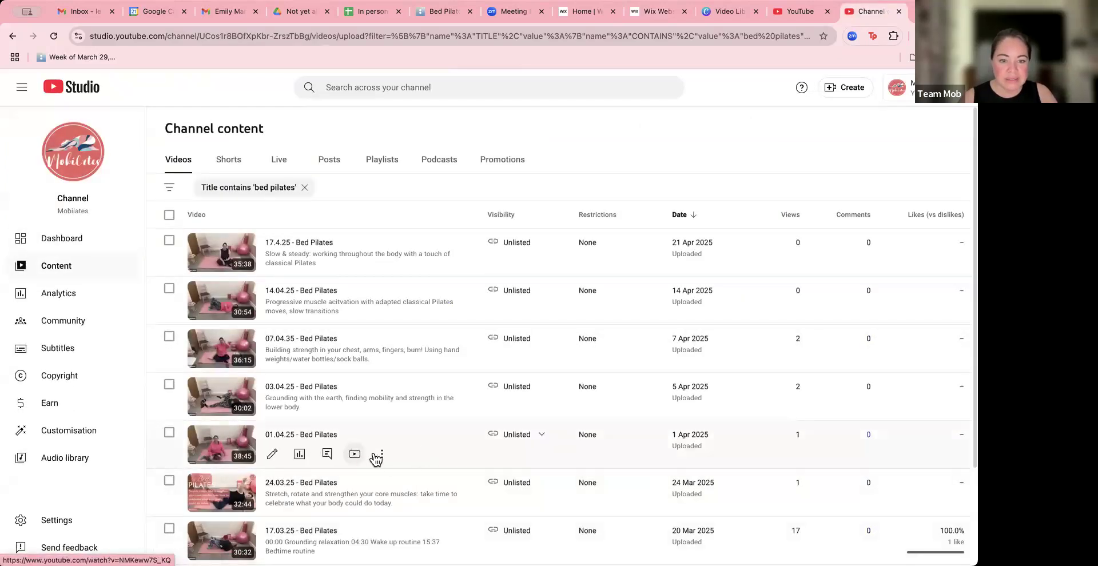
click(383, 456)
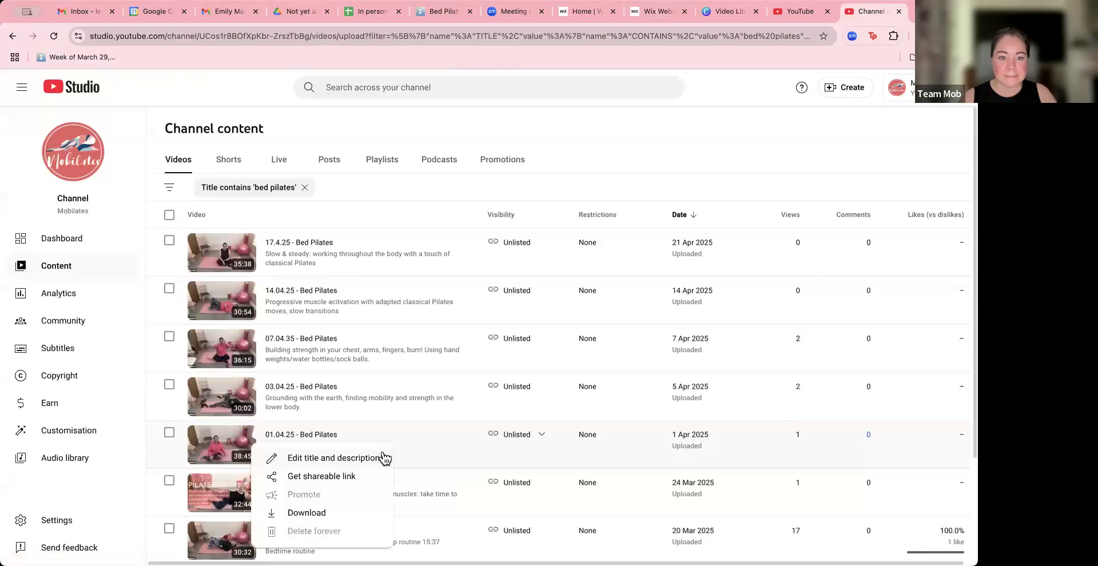
click(332, 479)
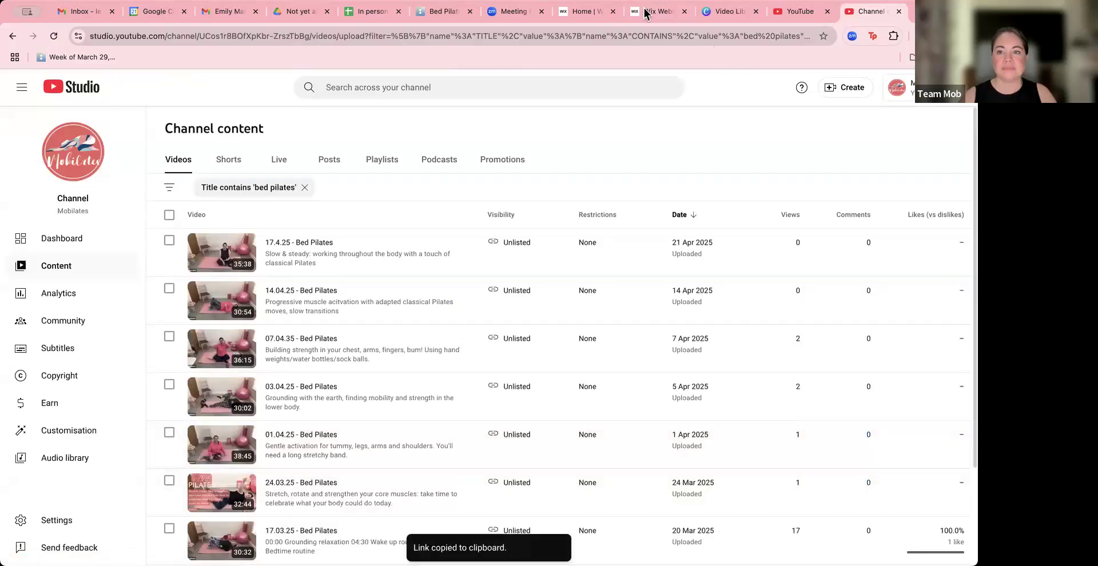
Step: In the Wix editor, replace the second Bed Pilates thumbnail's web address with the copied YouTube link
click(648, 11)
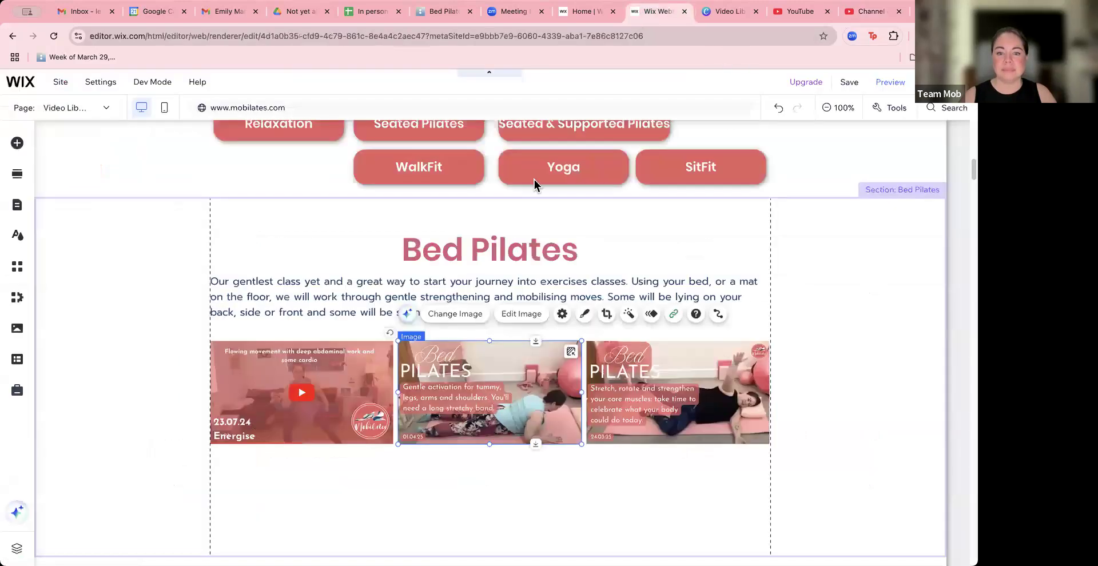
click(673, 315)
key(super+v)
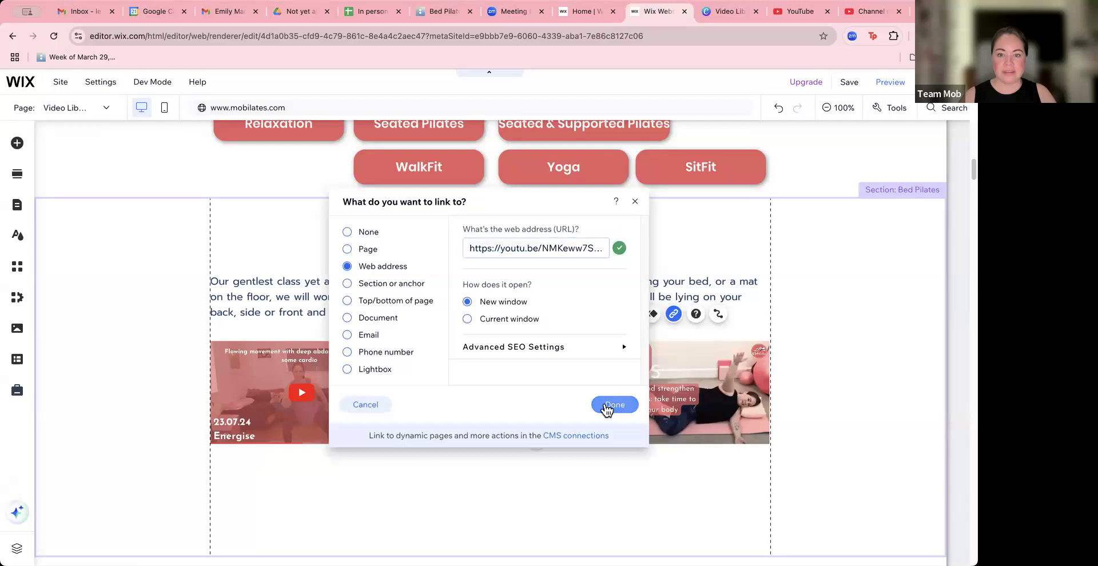
click(608, 407)
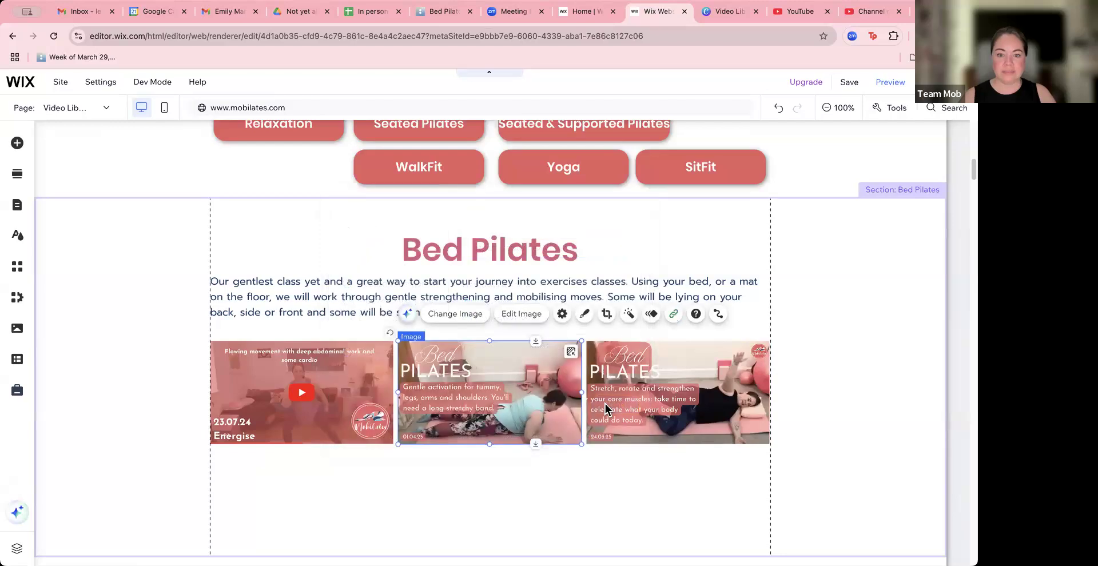
Step: In YouTube Studio, upload the new cover as the 01.04.25 - Bed Pilates video's thumbnail, save the change, and return to the channel content list
click(806, 14)
click(869, 11)
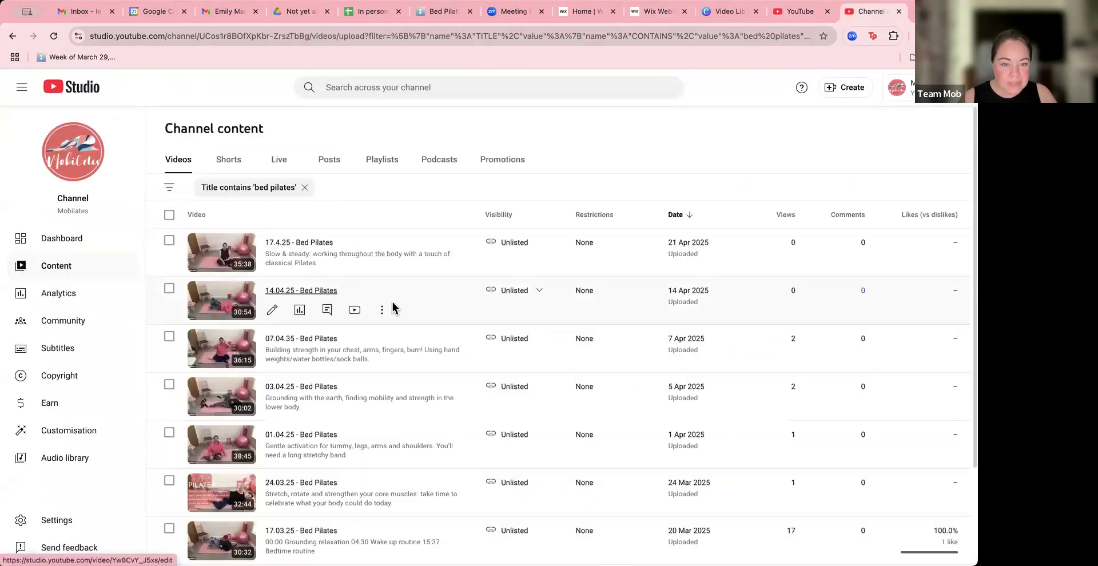
click(217, 444)
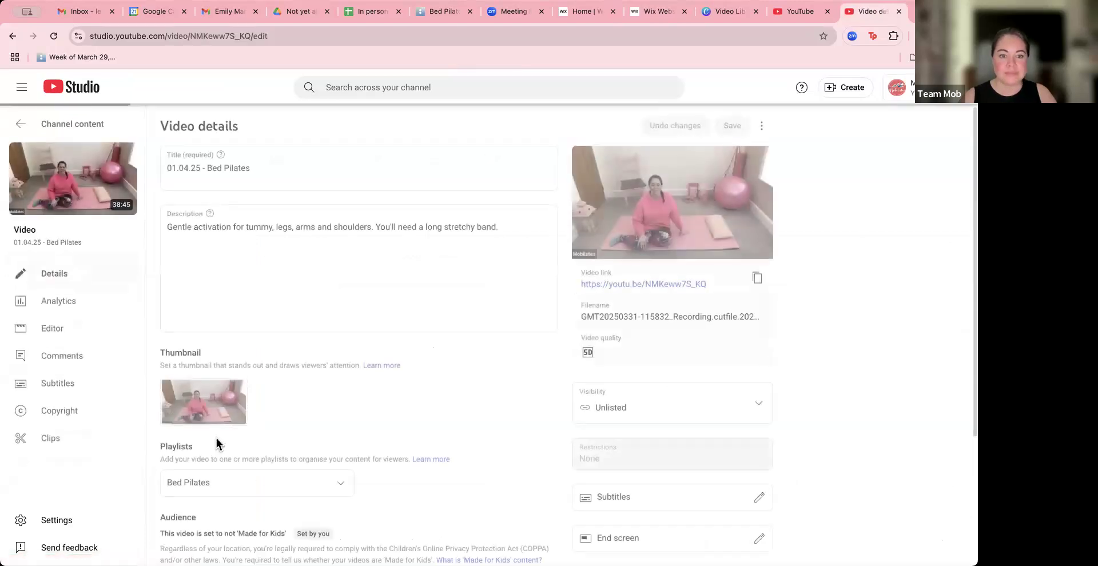
click(237, 395)
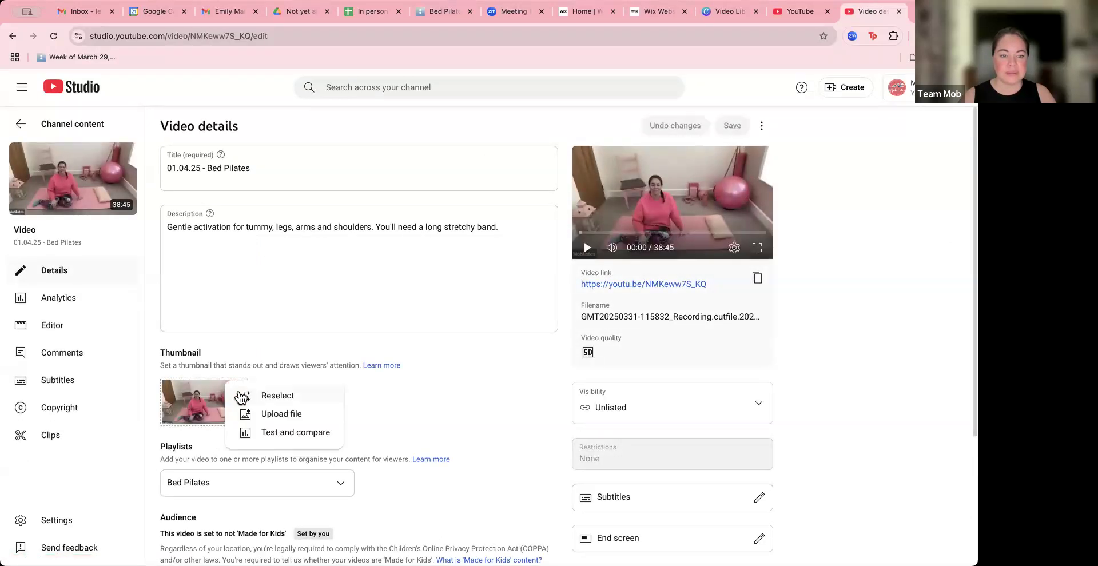
click(266, 416)
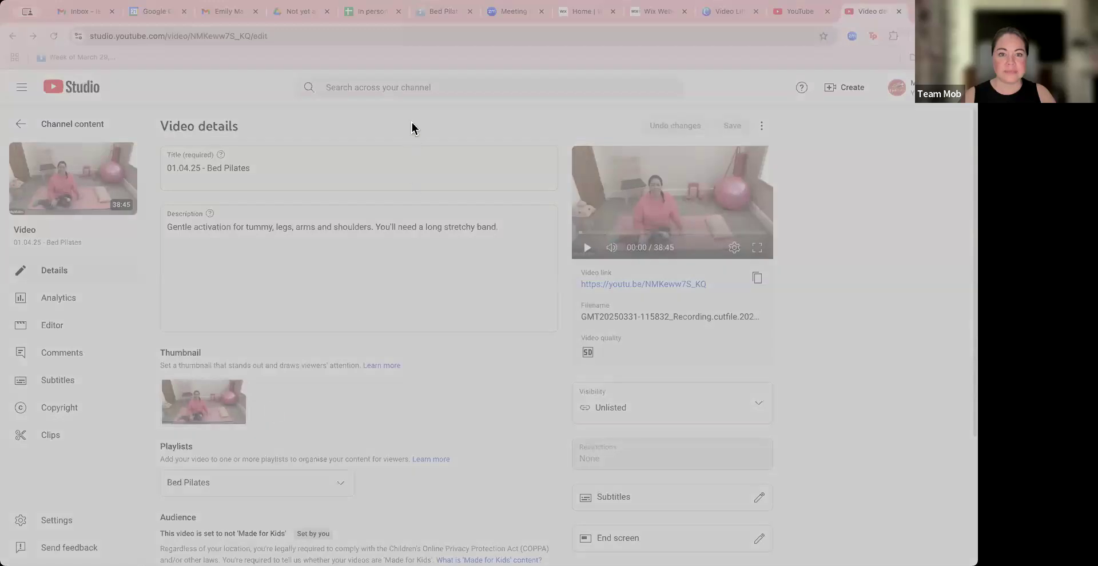
click(658, 487)
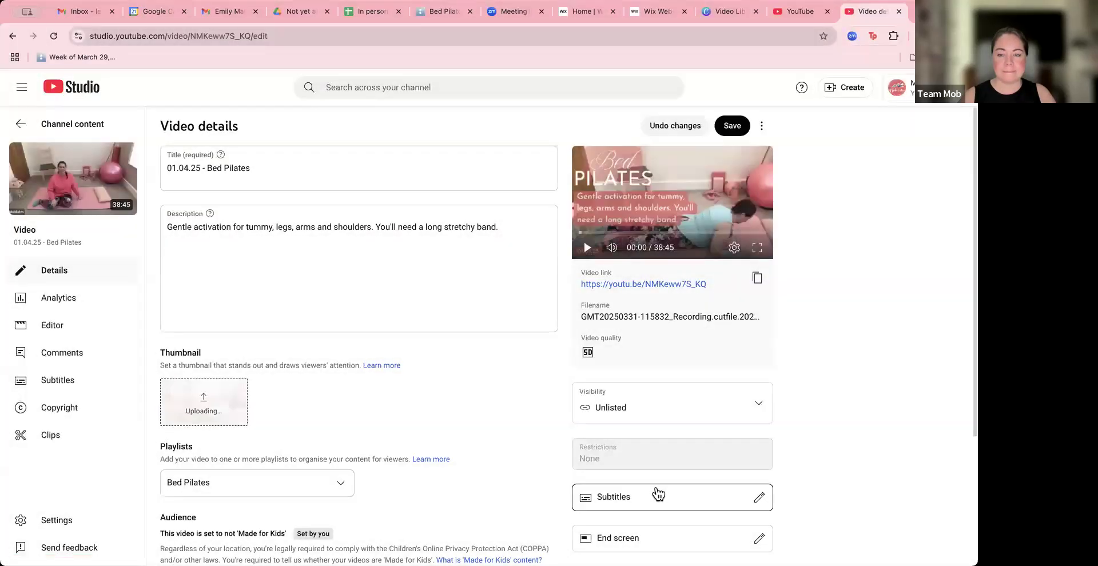
click(735, 127)
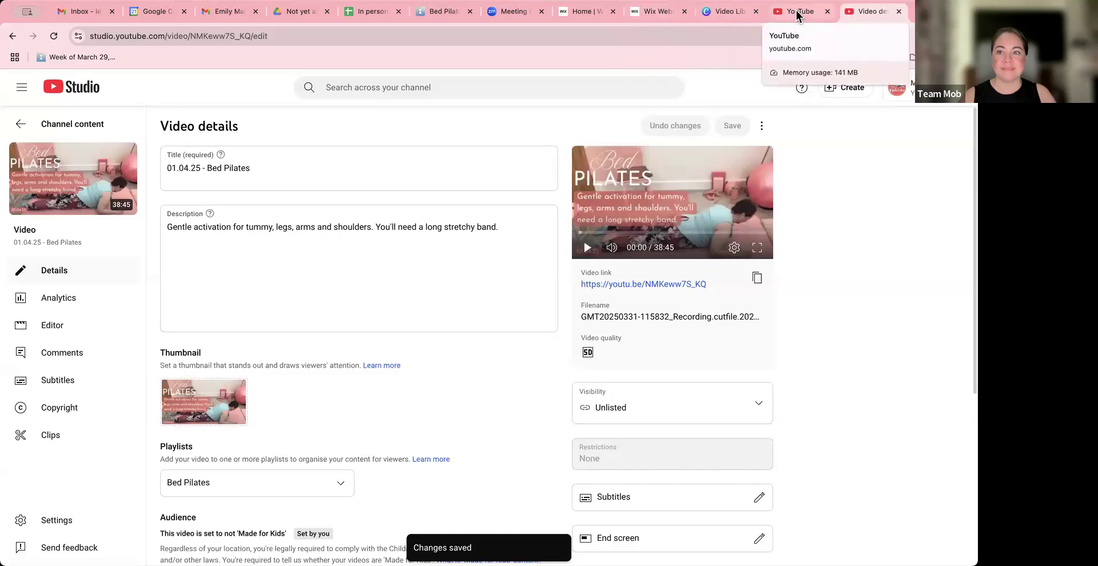
click(11, 41)
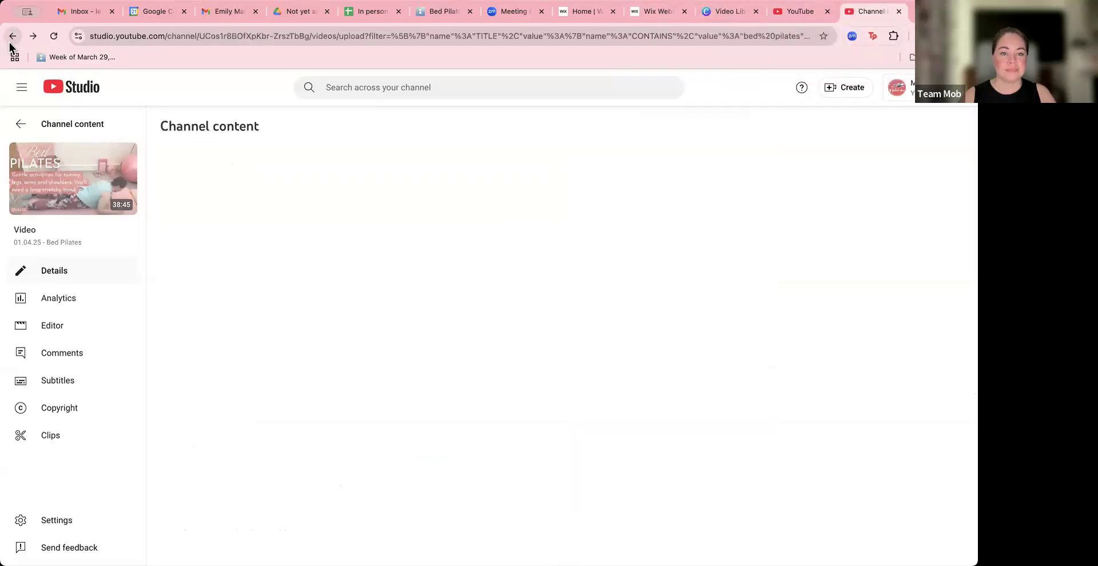
Step: In Canva, download only page 2, the 03.04.25 Bed Pilates cover, as a PNG with file compression enabled
click(703, 16)
scroll(474, 317, up, 2)
scroll(474, 317, up, 4)
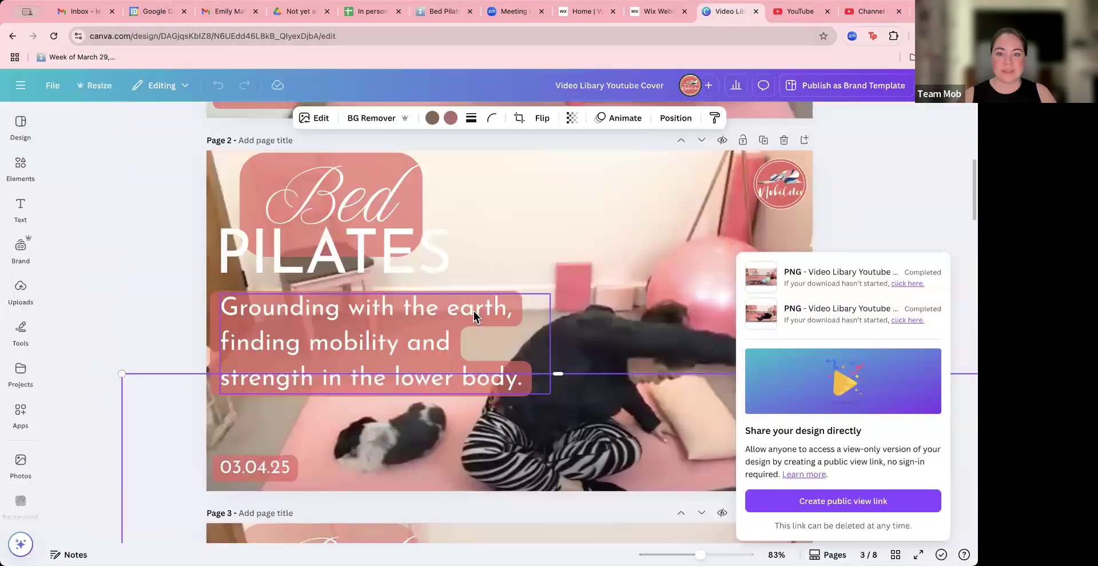
click(688, 213)
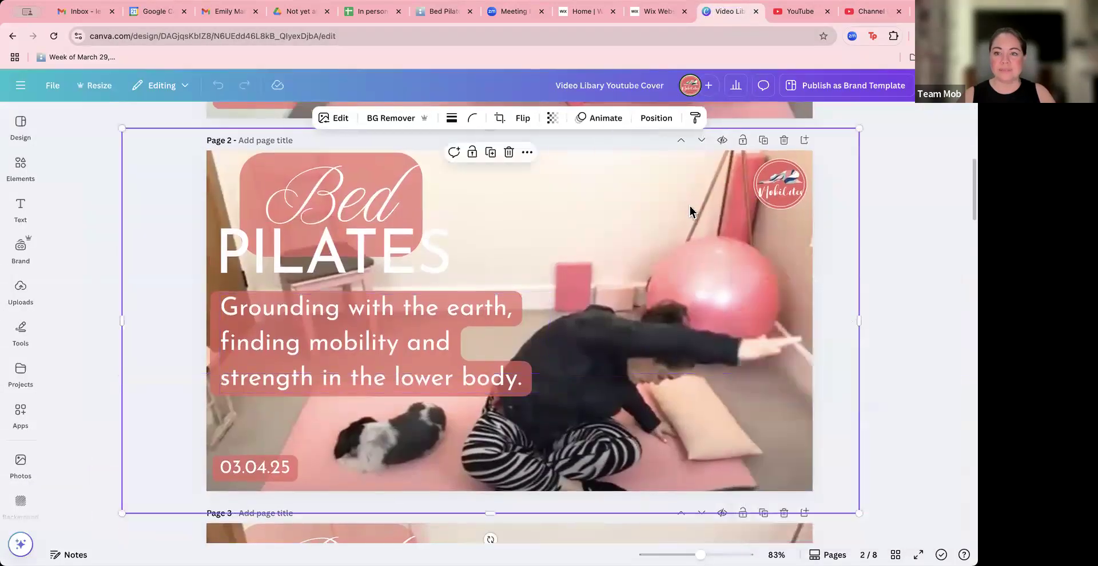
click(847, 85)
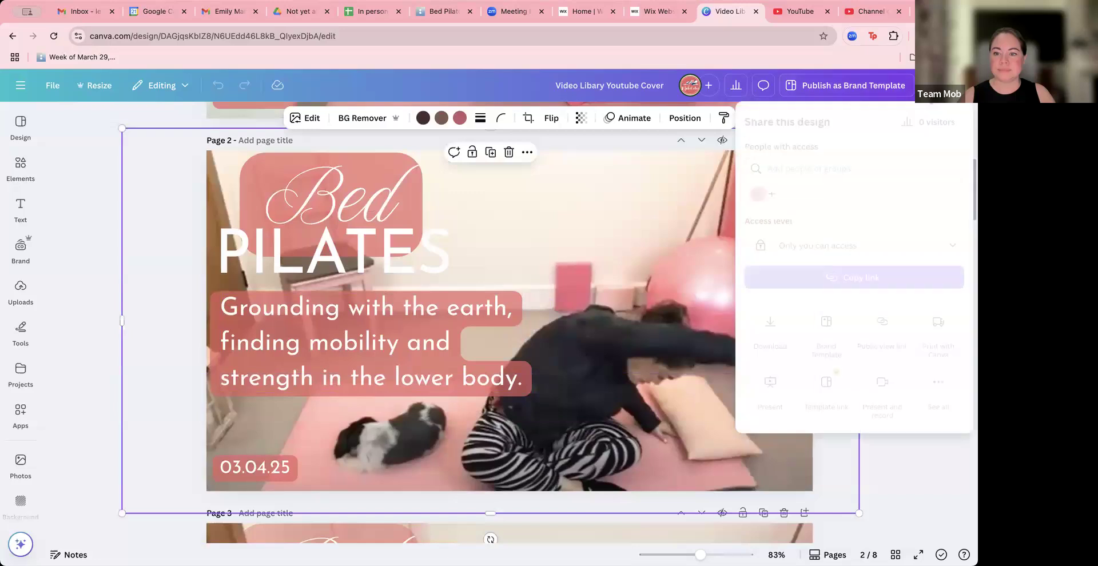
click(771, 322)
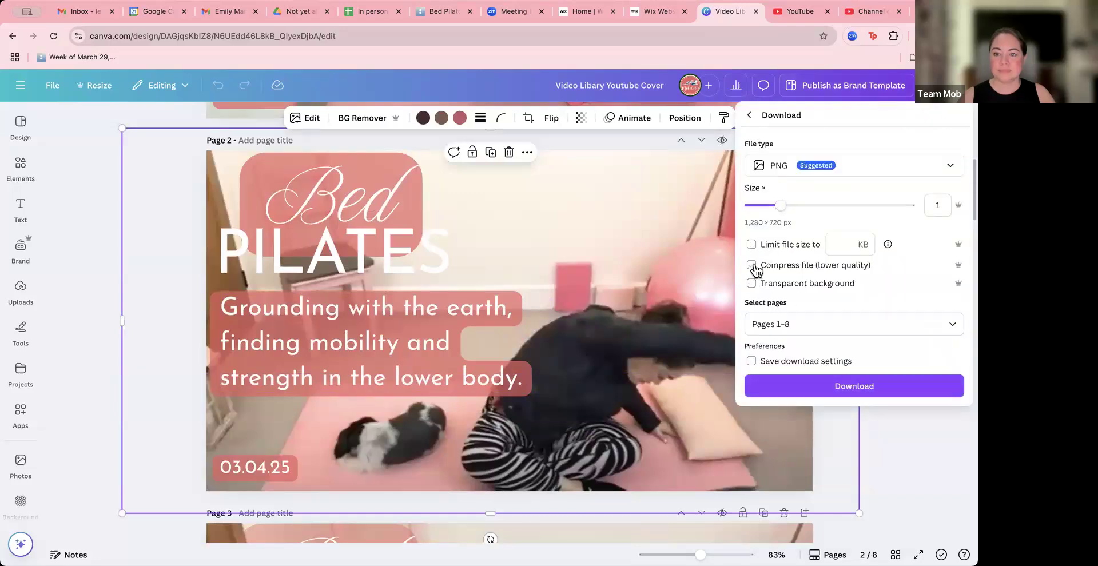
click(770, 324)
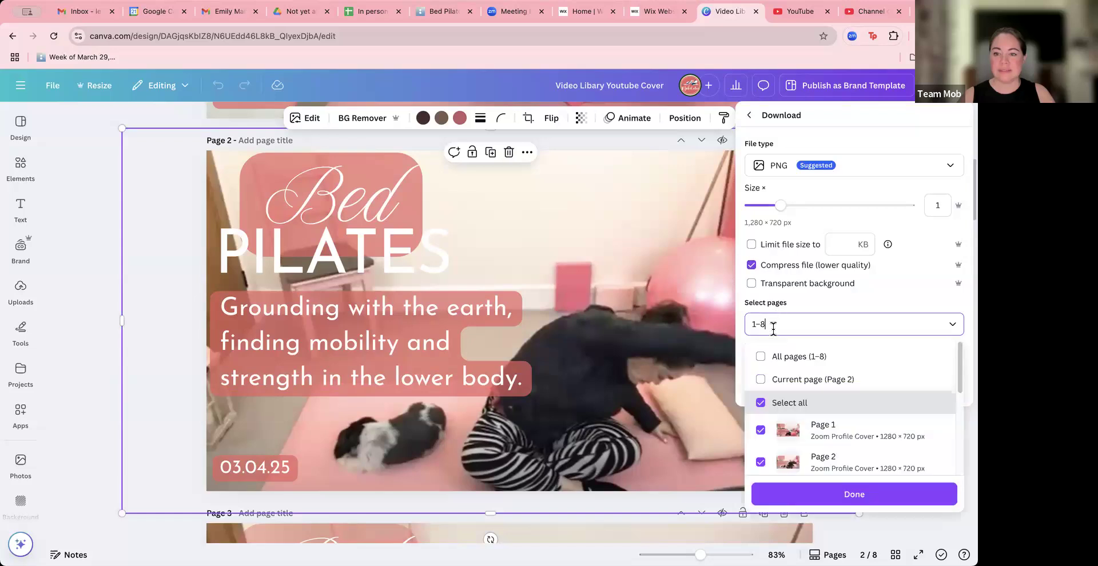
click(761, 379)
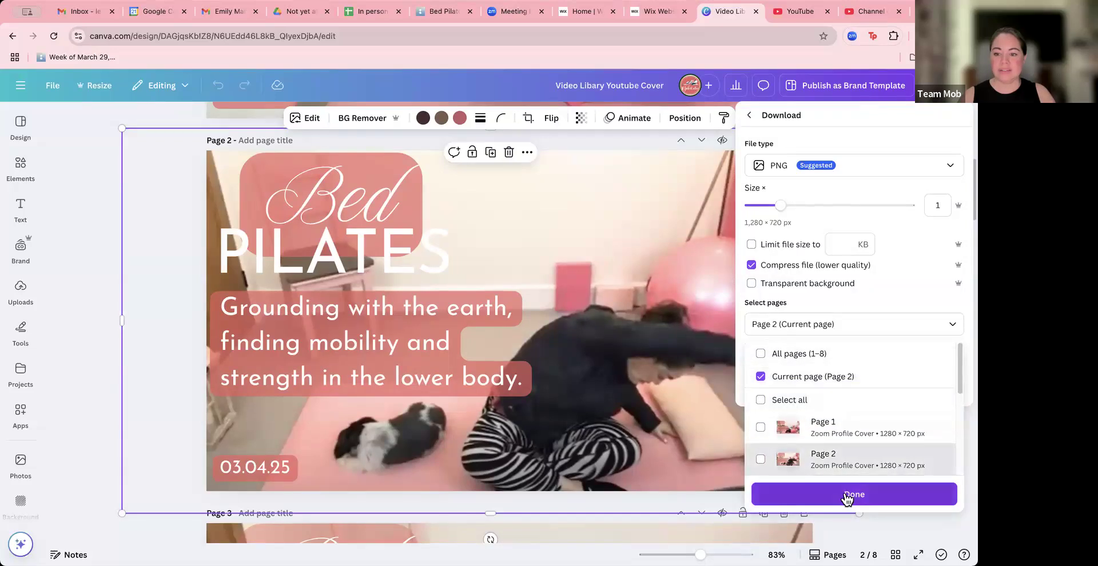
click(846, 496)
click(821, 386)
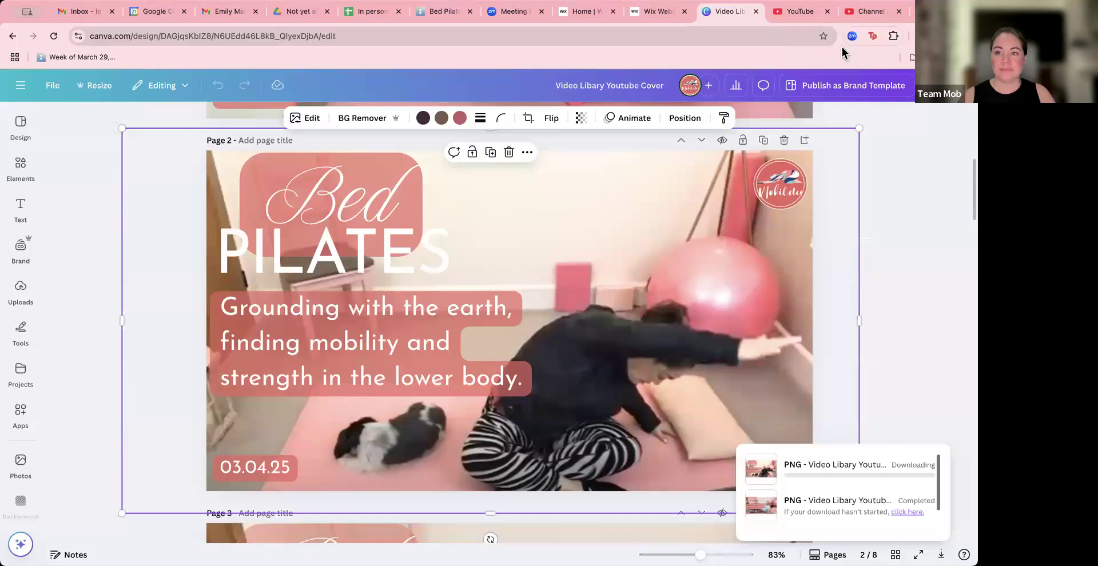
Step: In the Wix editor, start changing the first Bed Pilates thumbnail, dated 23.07.24, and upload Video Libary Youtube Cover (2).png to Site Files
click(654, 13)
click(311, 370)
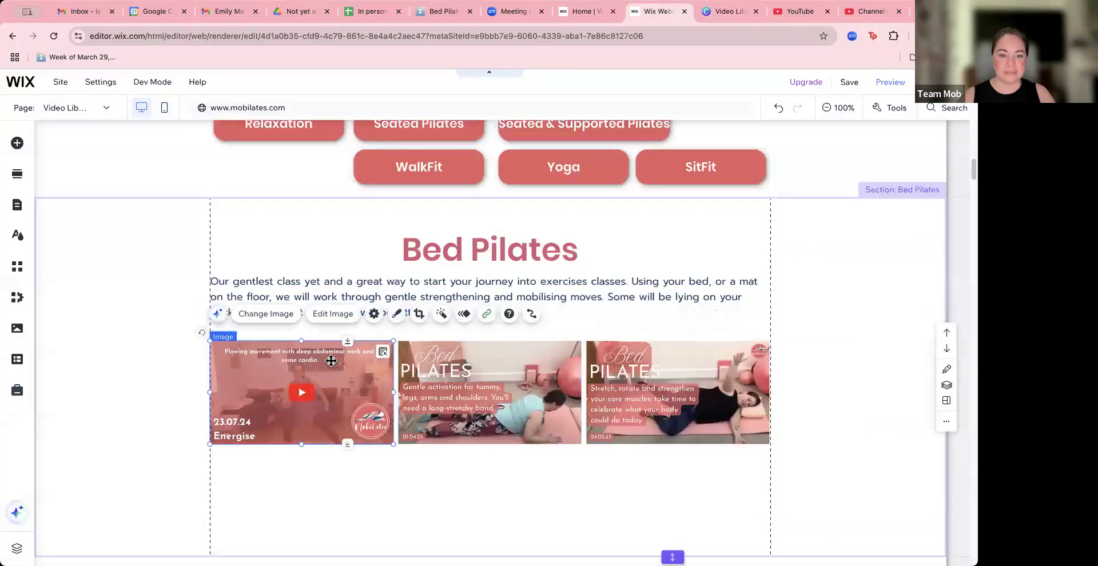
click(264, 315)
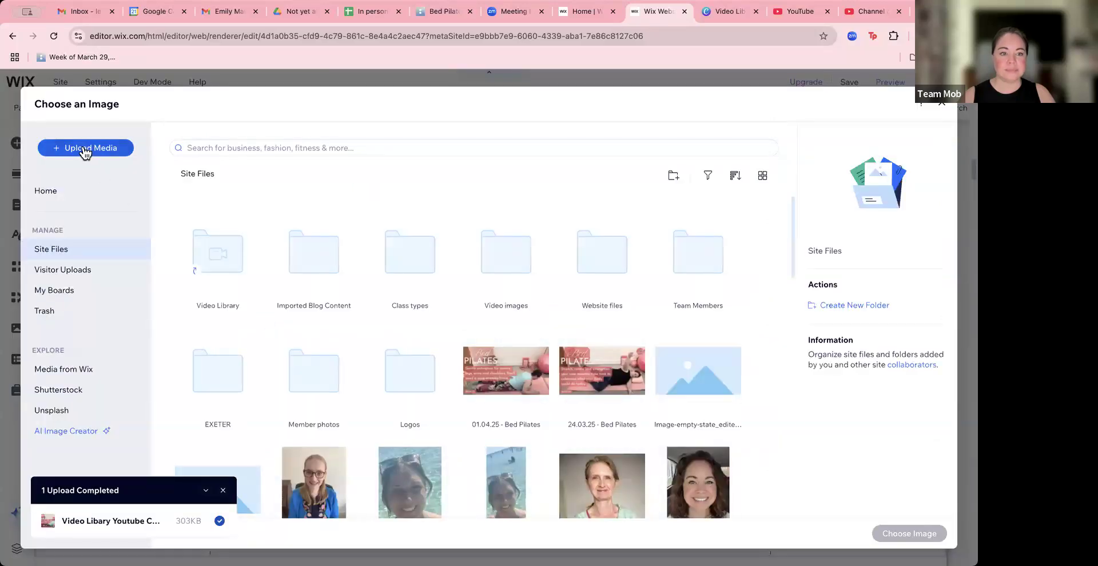
click(85, 150)
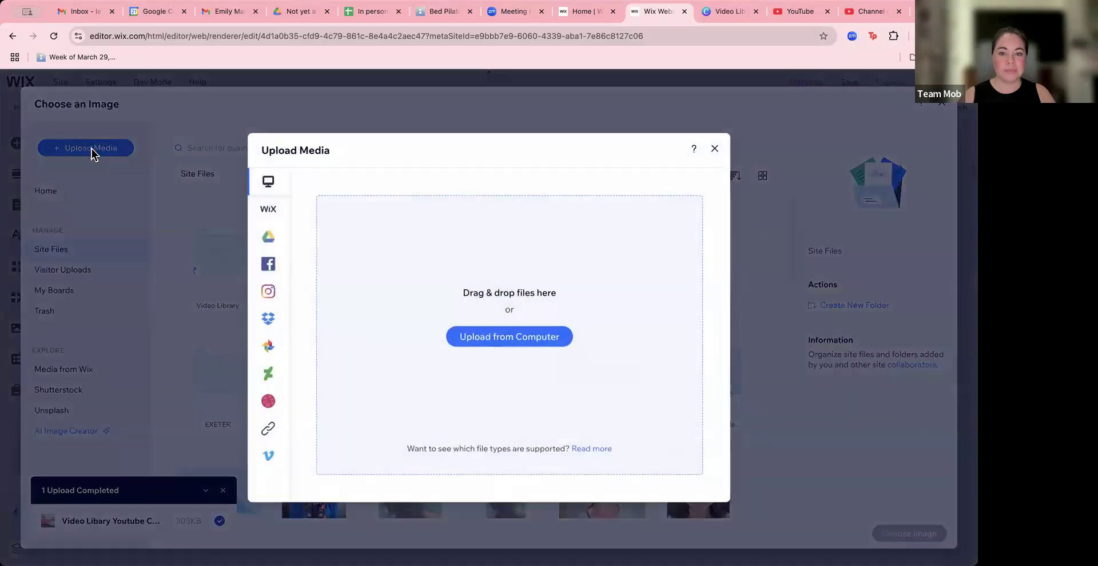
click(518, 337)
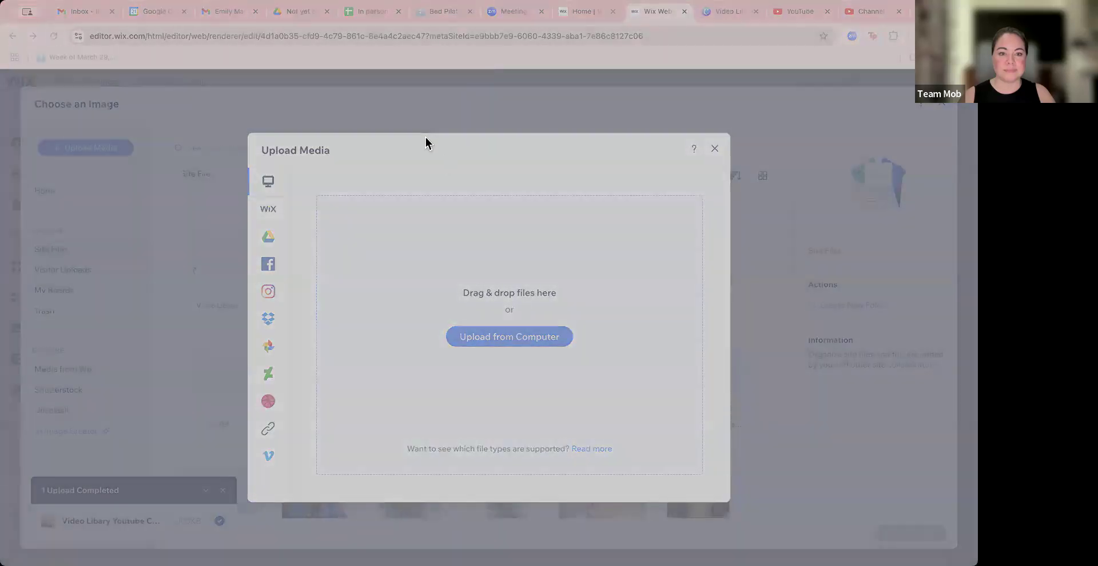
click(663, 493)
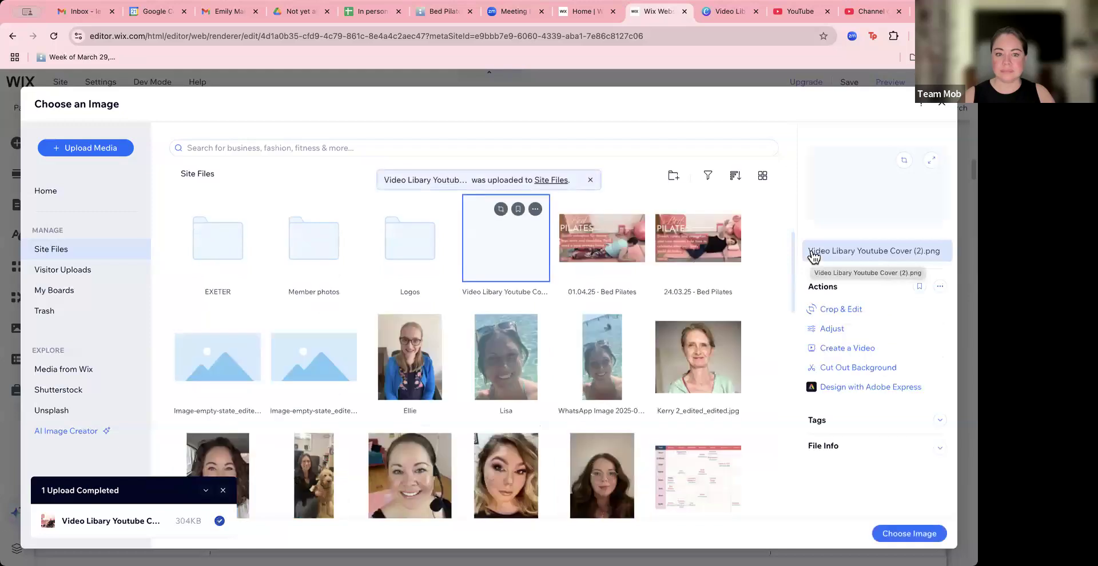
Step: Rename the uploaded cover image as 03.04.25 - Bed Pilates and apply it to the first Bed Pilates thumbnail
click(830, 250)
key(super+a)
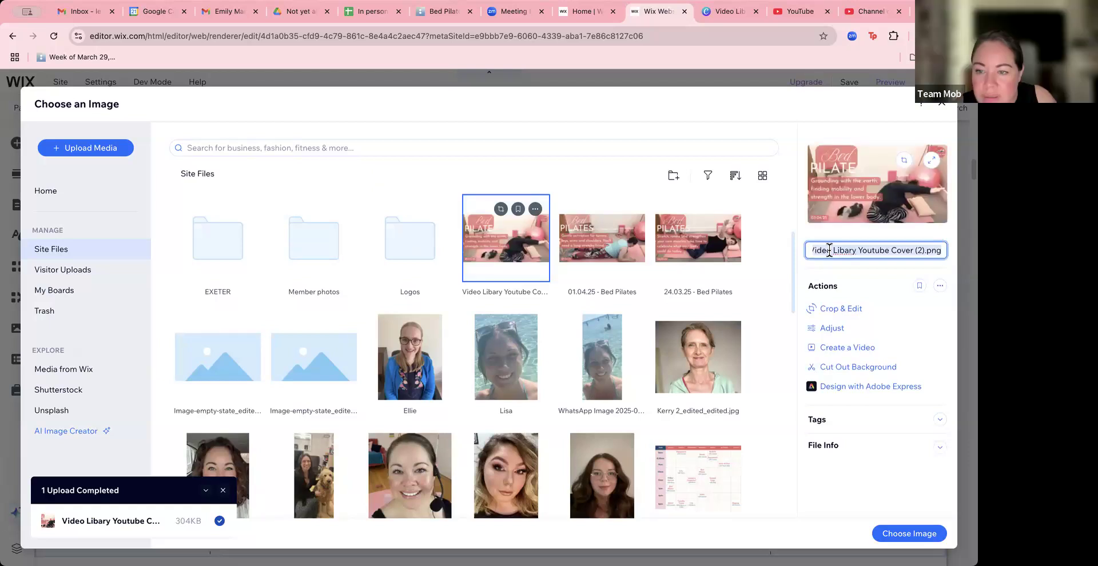
text(03.04.25 - Bed Pilates)
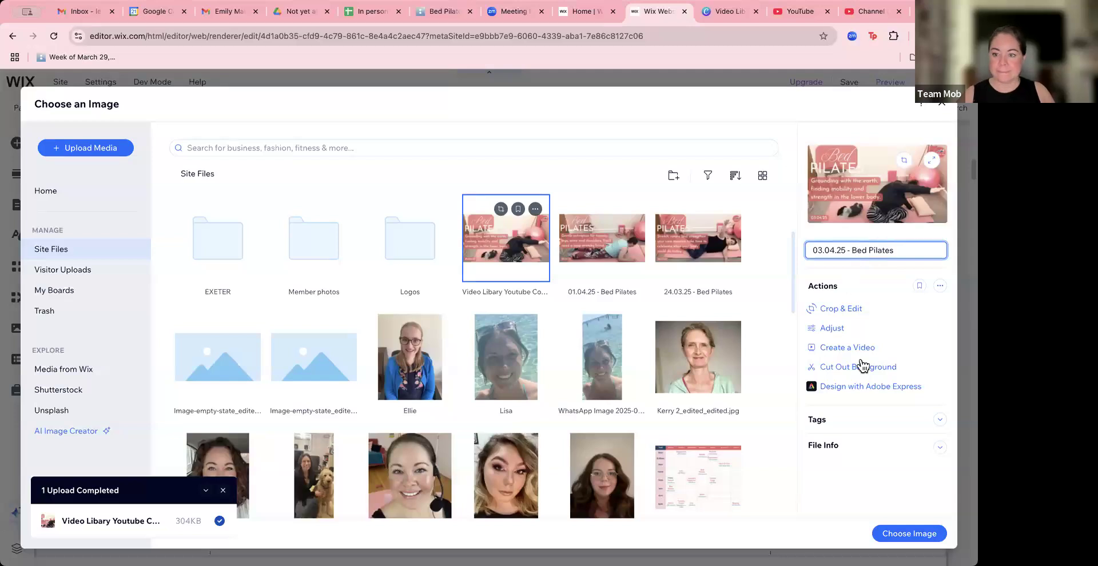
click(899, 536)
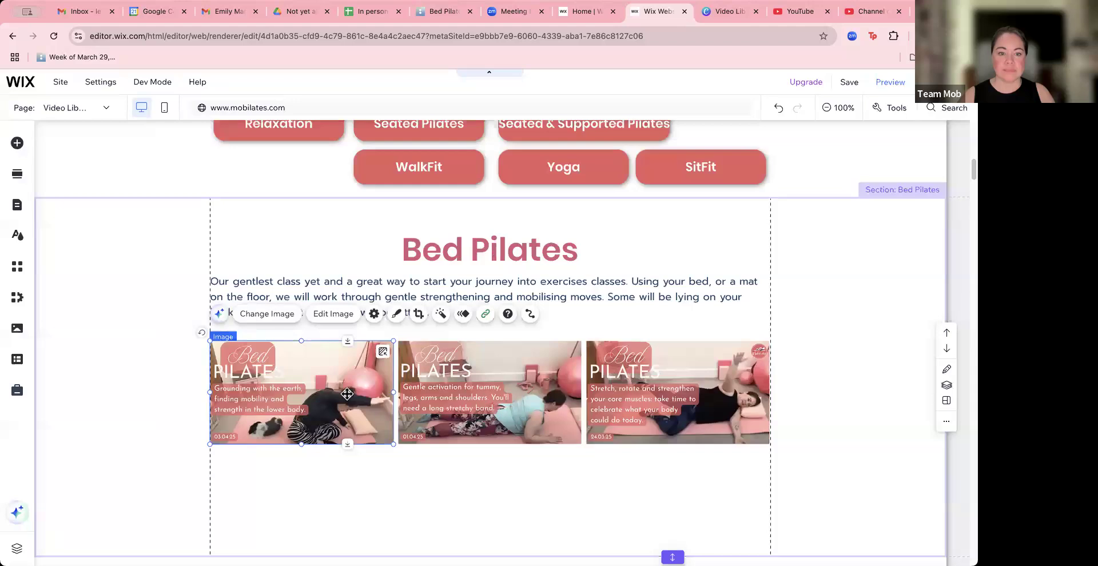
Step: In YouTube Studio, open the details of the 03.04.25 - Bed Pilates video and copy its video link
click(856, 14)
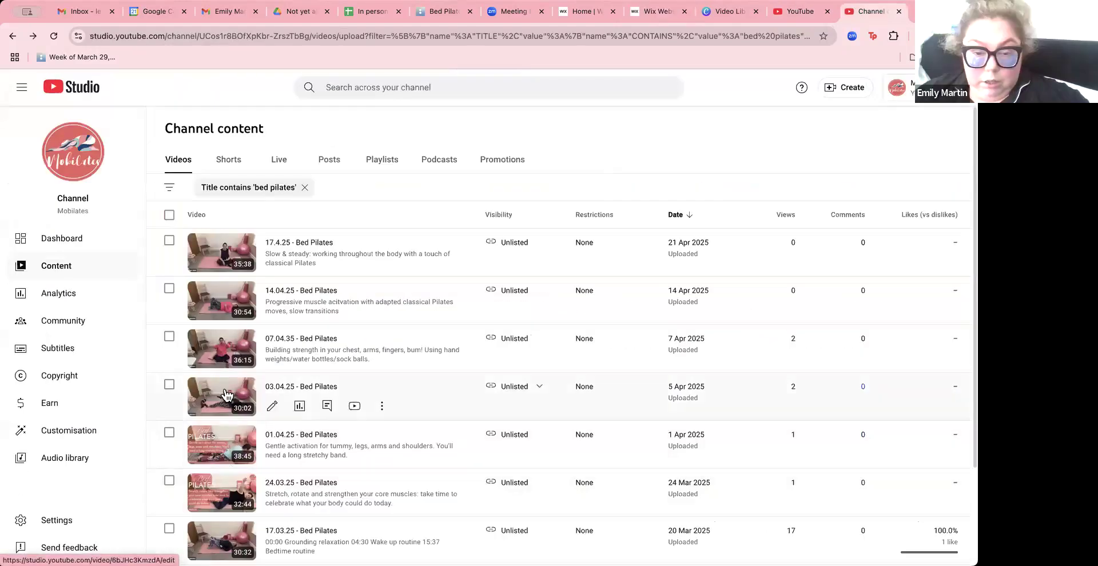
click(237, 402)
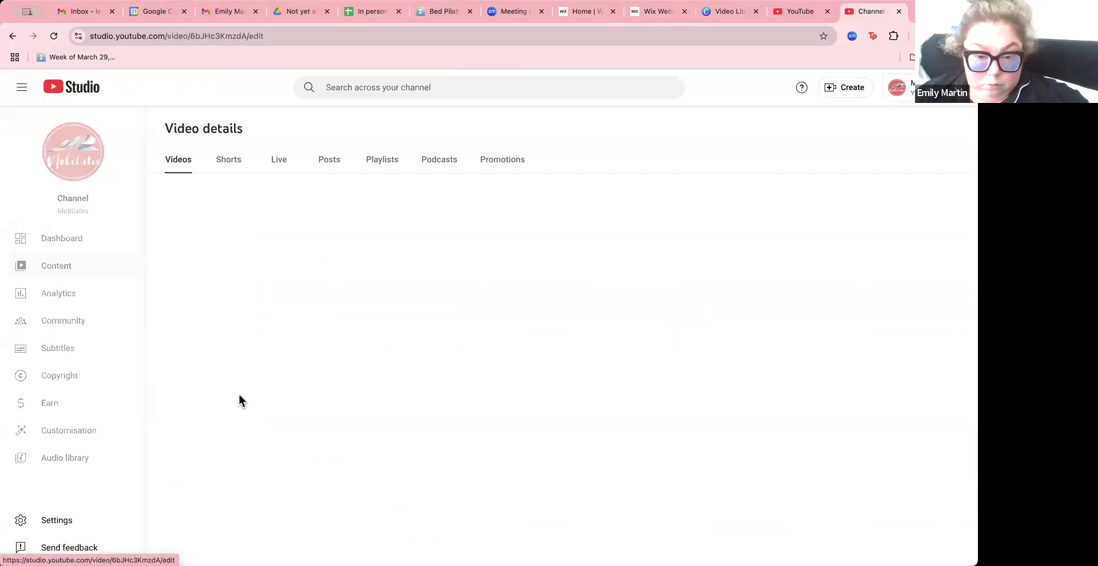
click(758, 278)
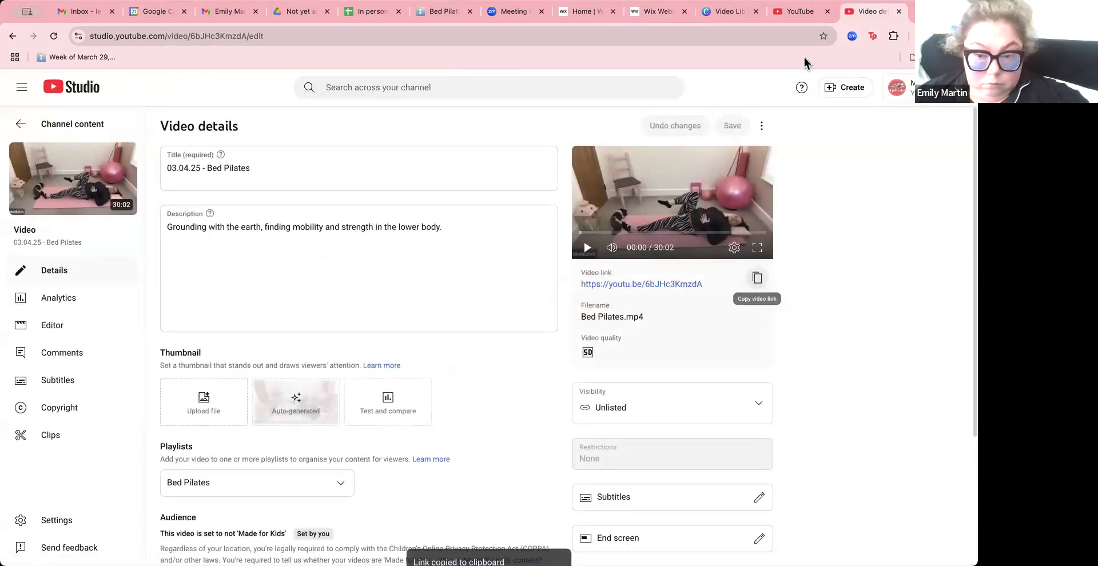
Step: In the Wix editor, replace the first Bed Pilates thumbnail's web address with the copied YouTube link
click(651, 14)
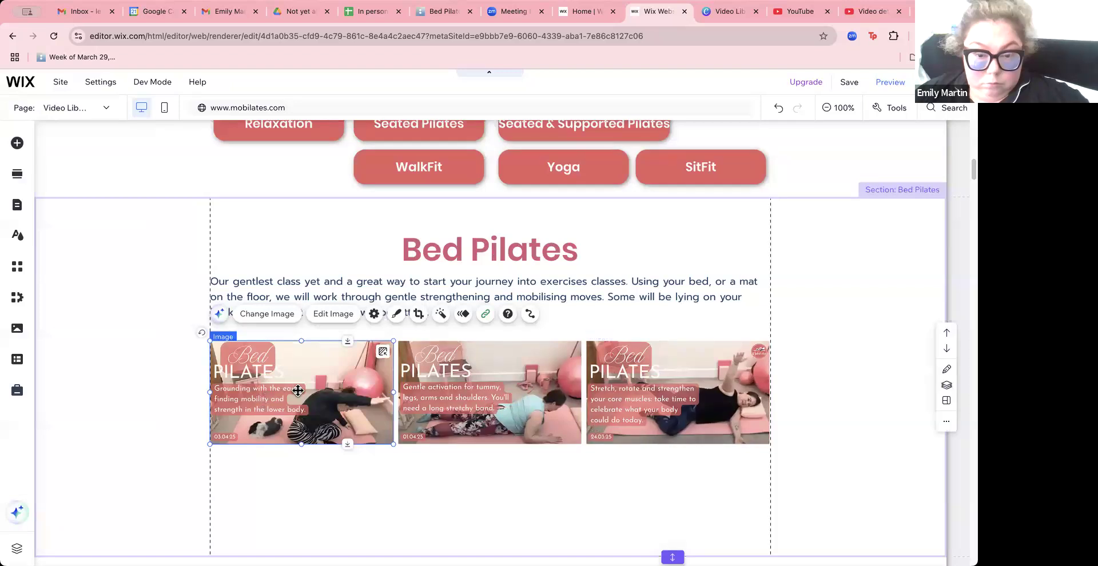
click(485, 313)
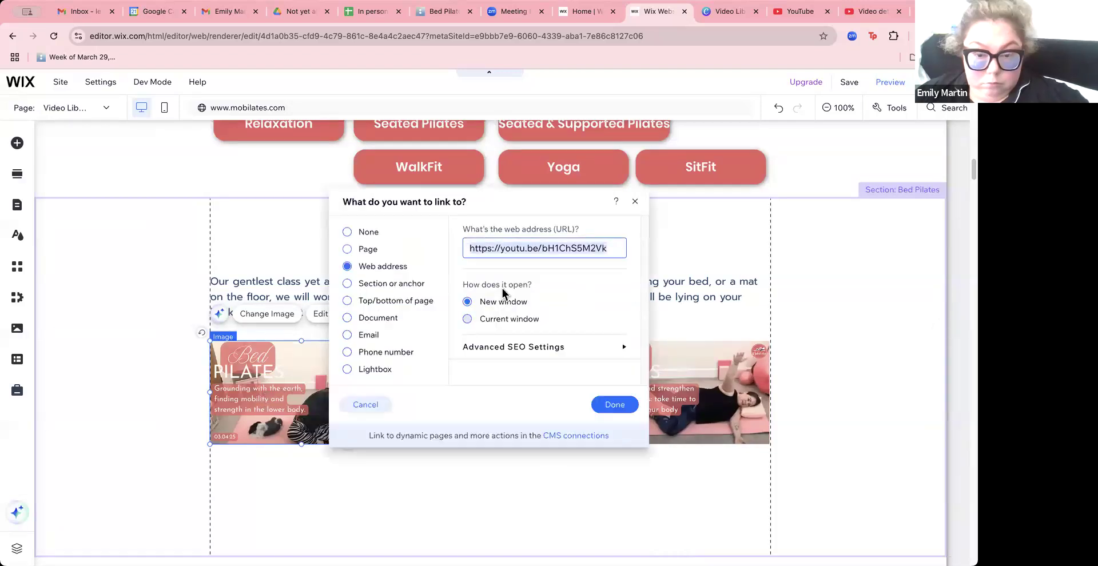
key(ctrl+v)
click(603, 406)
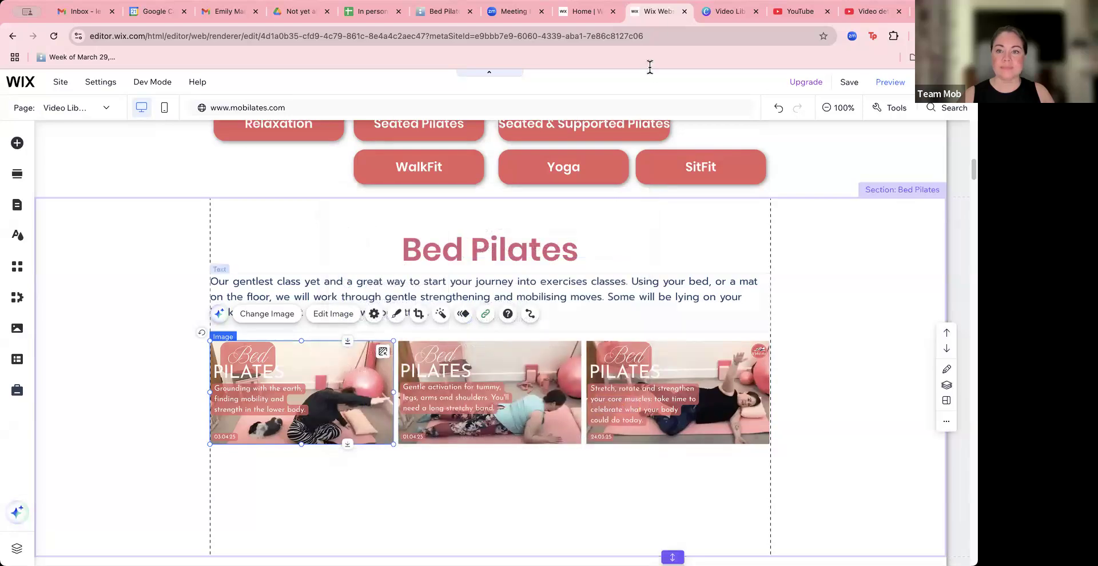
Step: In YouTube Studio, upload the new cover as the 03.04.25 - Bed Pilates video's thumbnail, save the change, and return to the channel content list
click(795, 12)
click(867, 11)
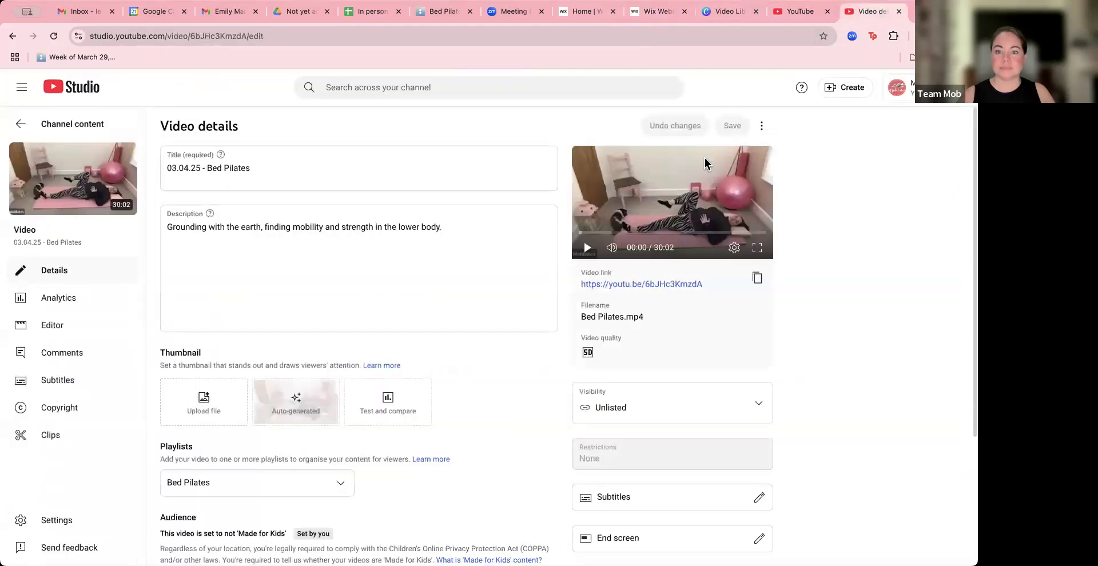
click(203, 399)
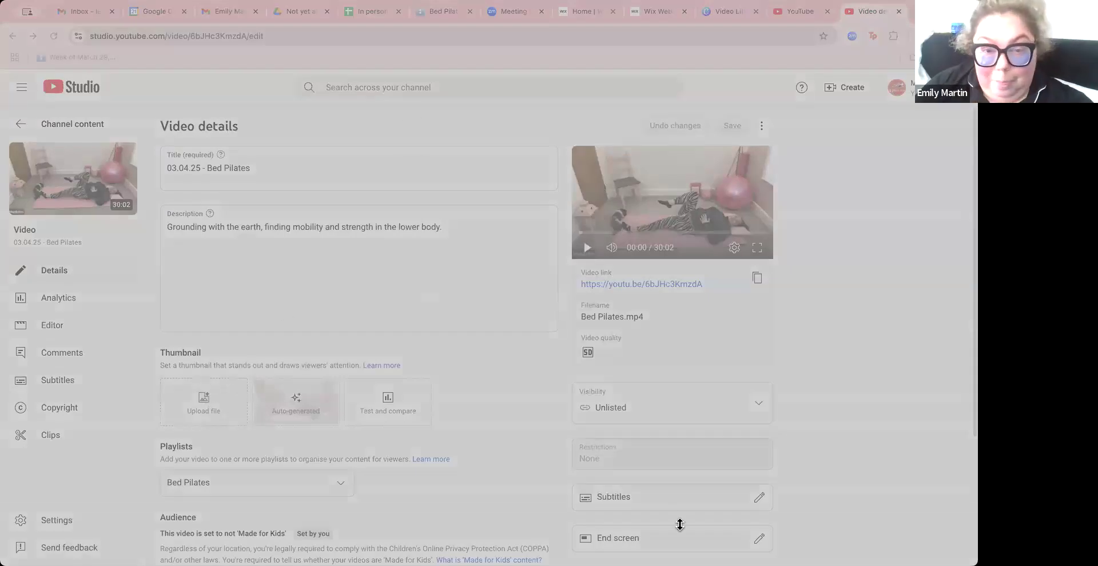
click(659, 498)
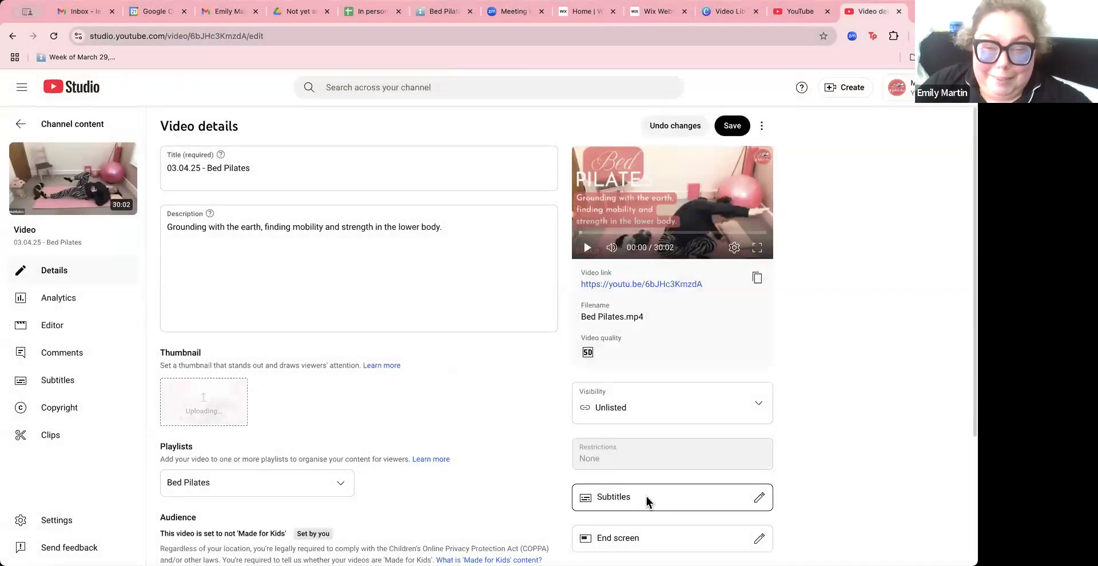
click(733, 127)
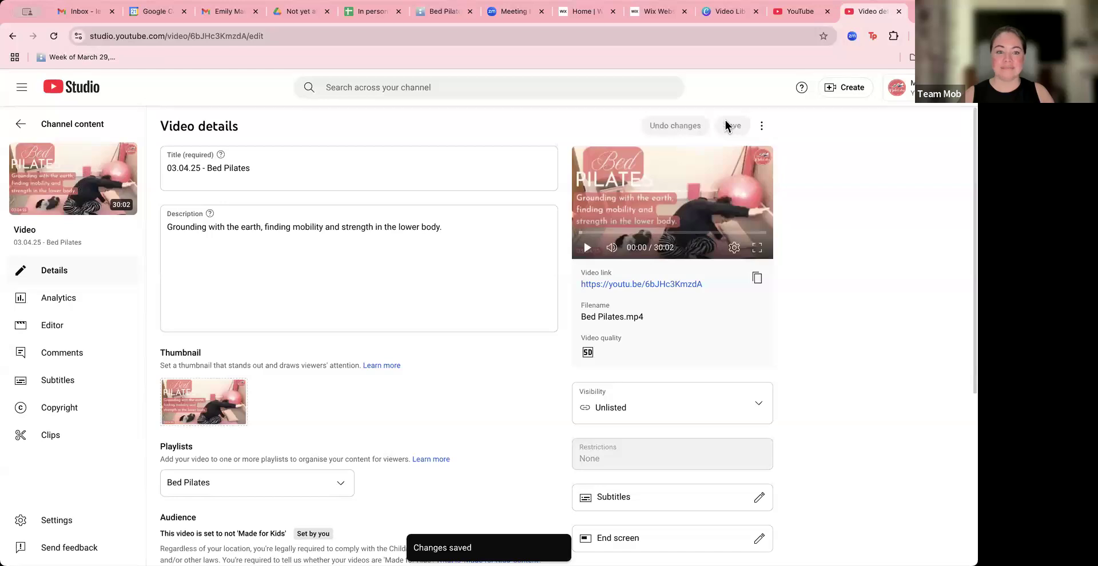
click(21, 123)
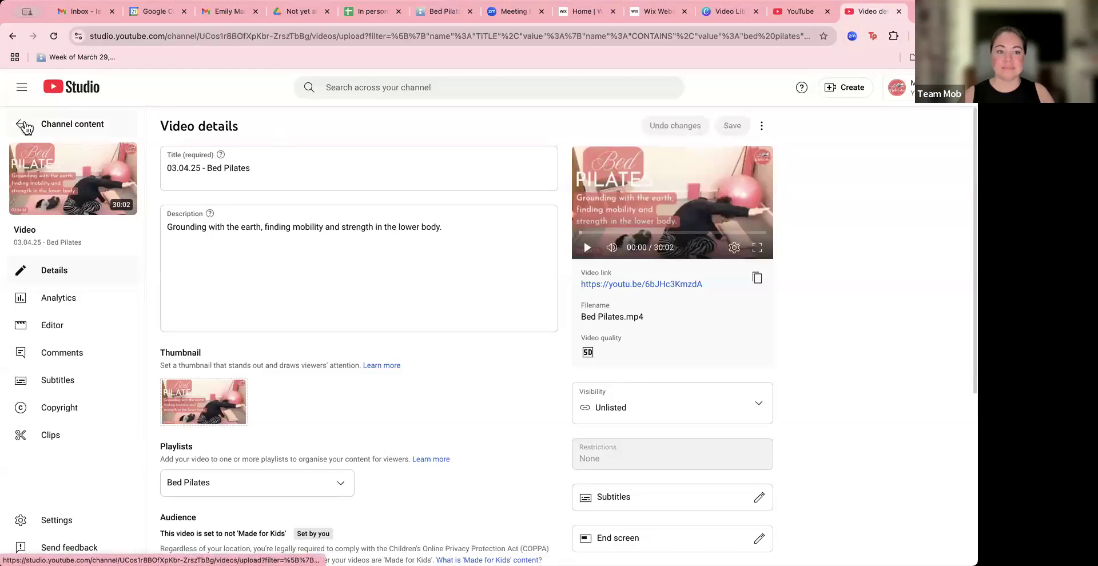
Step: Compare the Wix Bed Pilates thumbnails with the Canva covers and view page 1, the 07.04.25 cover, in Canva
click(716, 9)
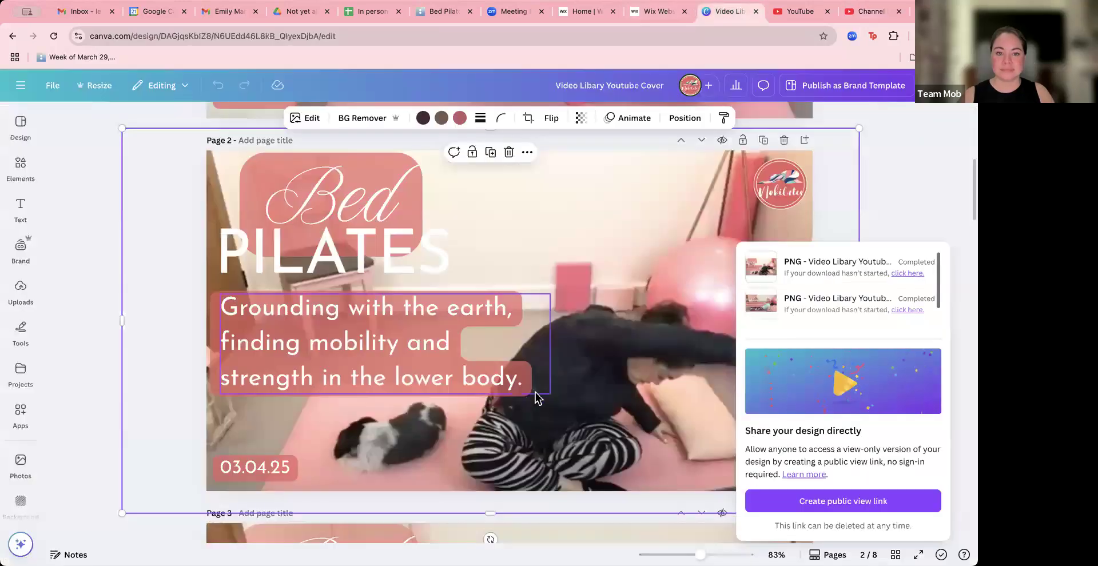
click(649, 12)
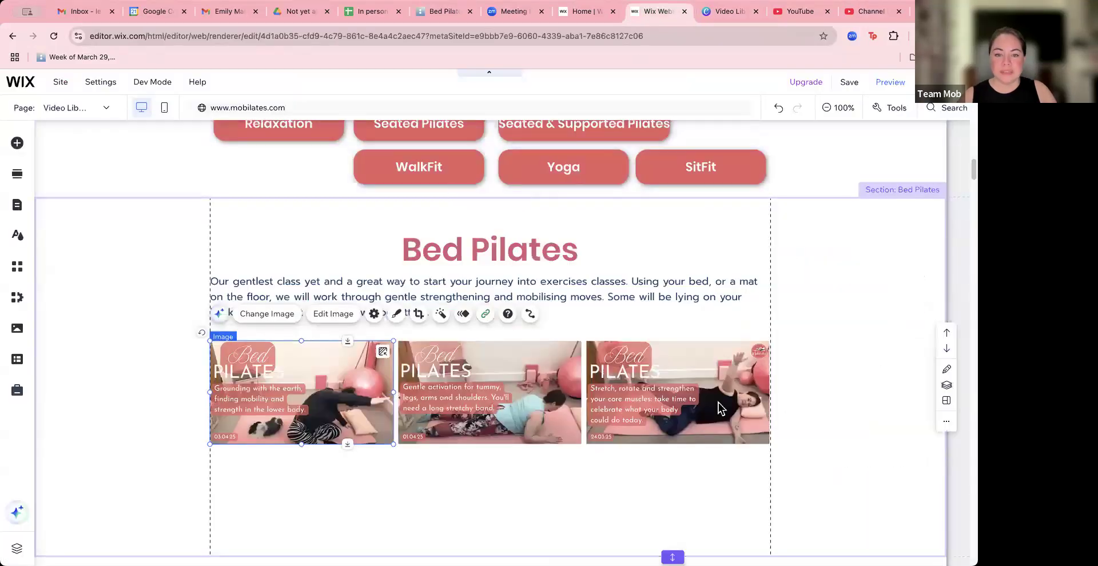
click(726, 13)
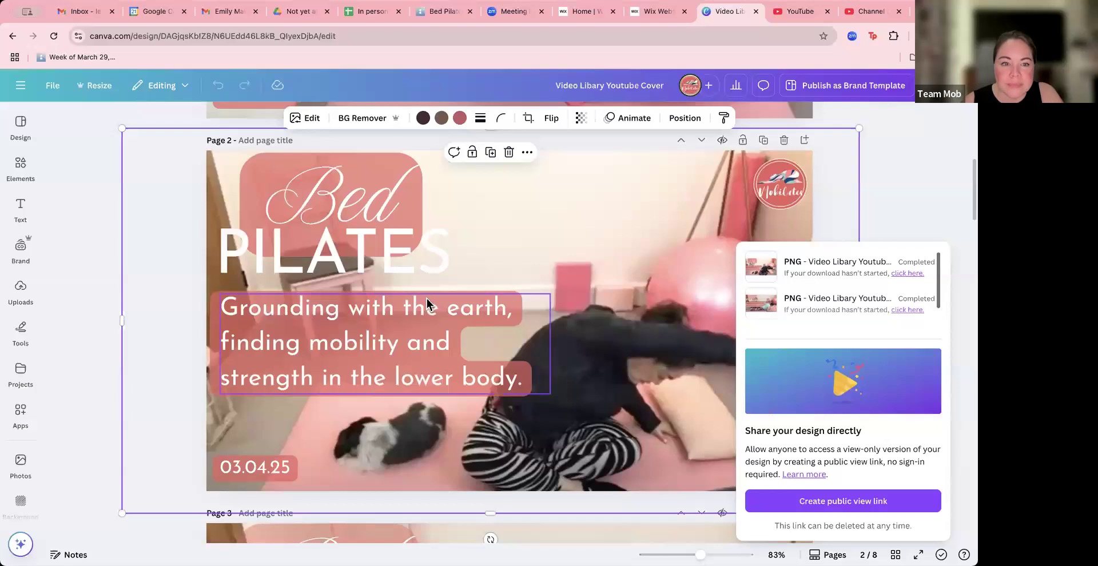
scroll(428, 302, up, 5)
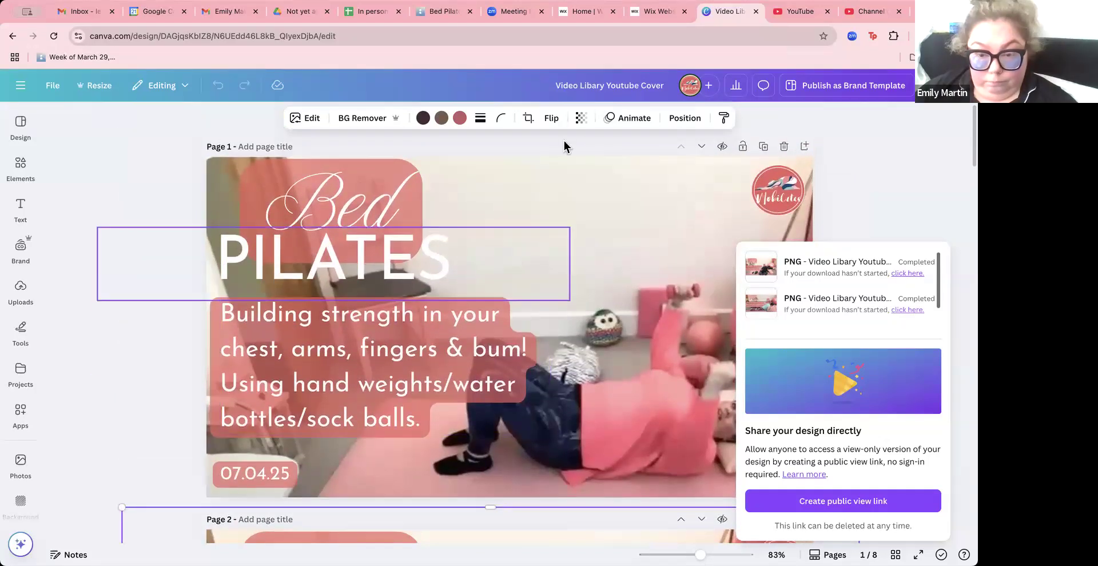
Step: In the Wix editor, select all three Bed Pilates thumbnails together and duplicate them
click(648, 12)
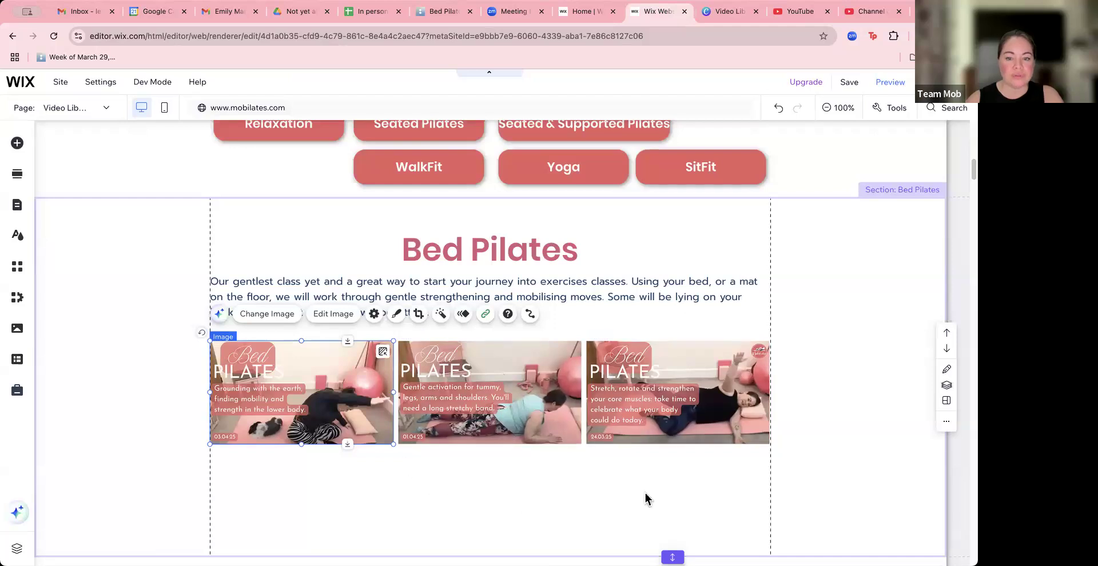
drag(675, 465, 343, 369)
right_click(342, 369)
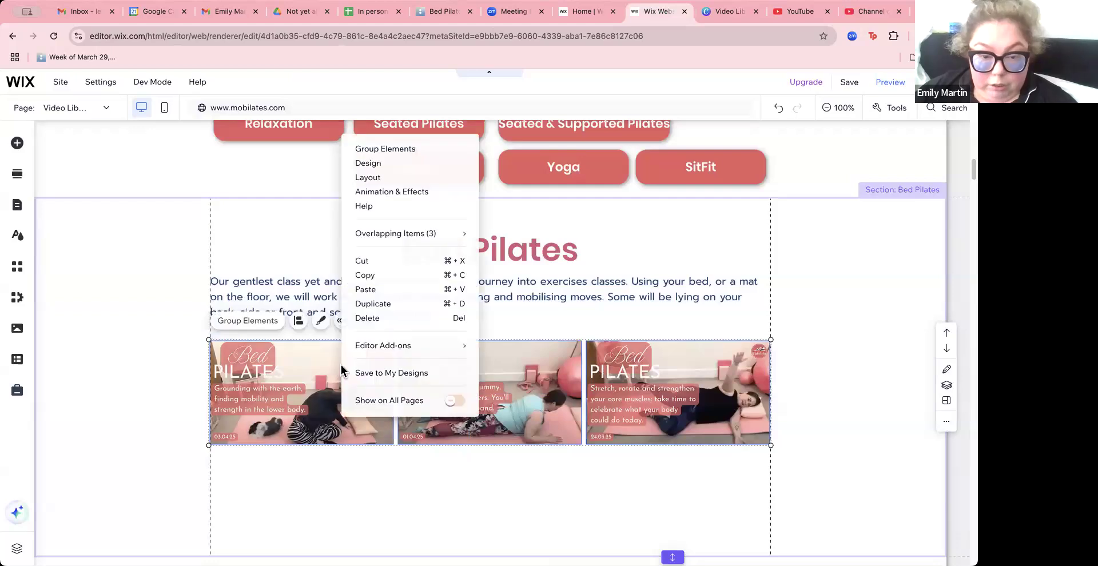
click(723, 473)
drag(737, 470, 304, 372)
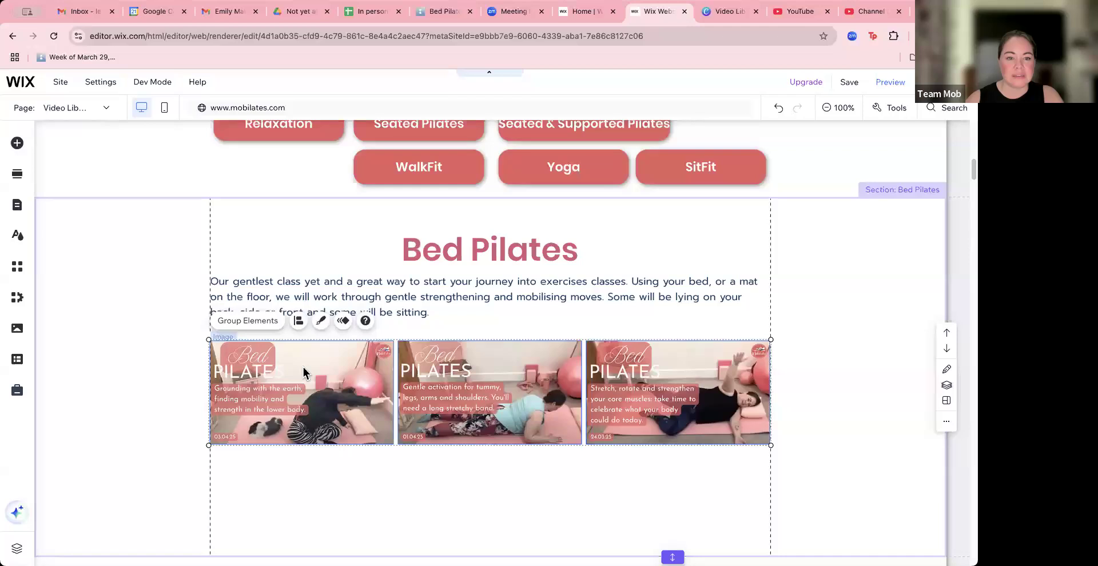
right_click(303, 373)
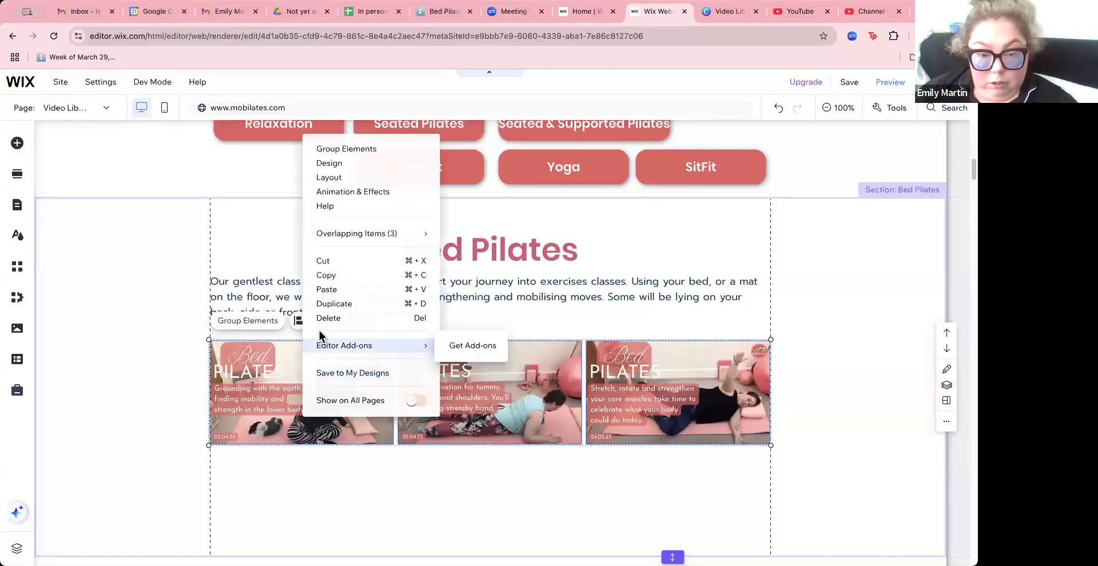
click(330, 308)
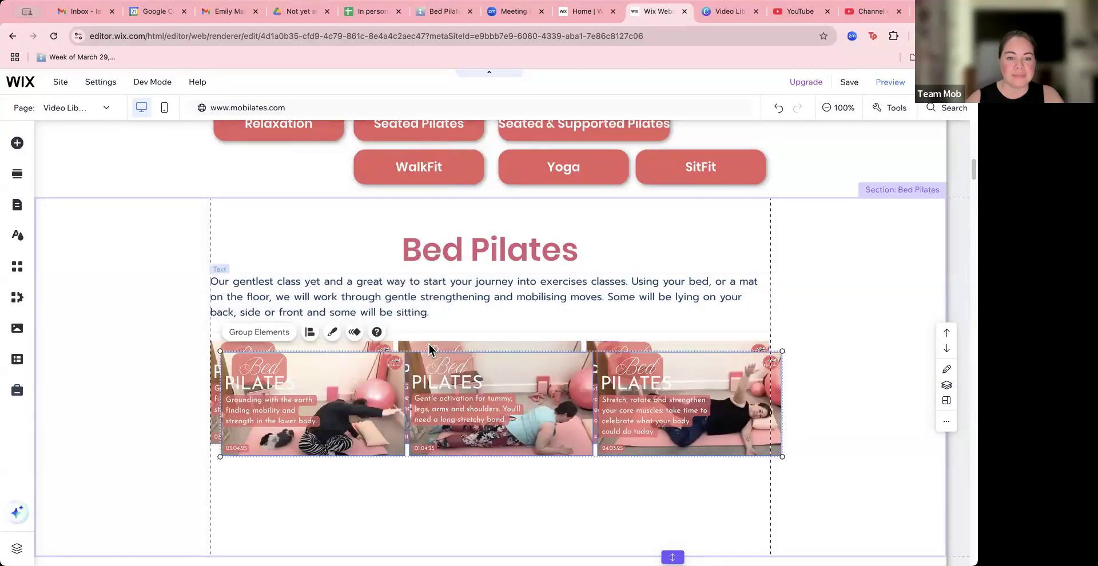
Step: Move the duplicated thumbnails directly beneath the originals as a second row, aligned with the same columns, and deselect them
scroll(309, 252, down, 3)
drag(309, 252, 297, 348)
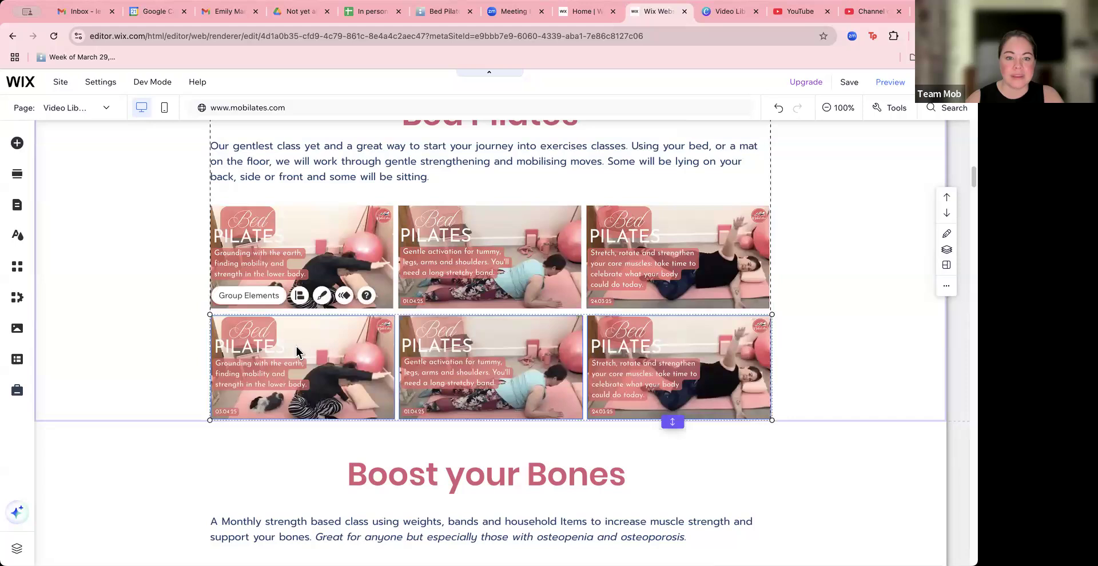
drag(297, 347, 296, 345)
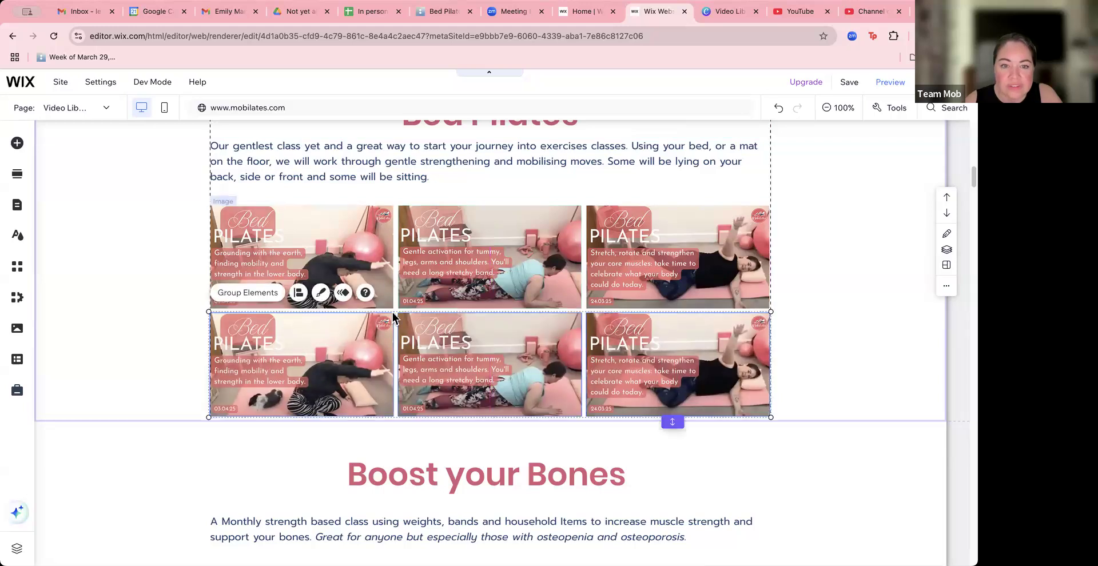
click(849, 294)
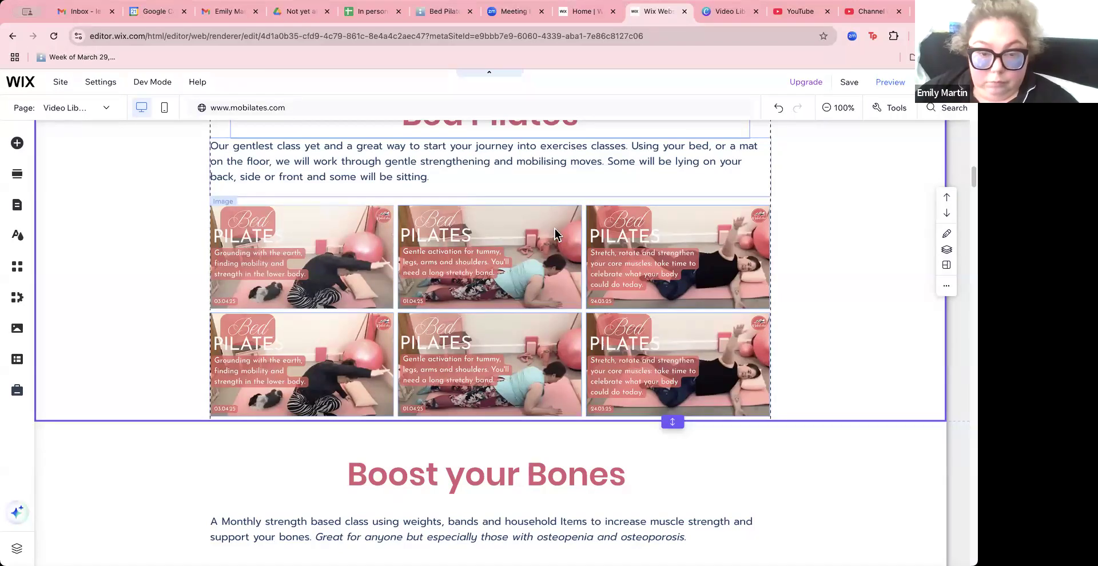
Step: In Canva, download only page 1, the 07.04.25 Bed Pilates cover, as a PNG with file compression enabled, and return to the Wix editor
click(650, 242)
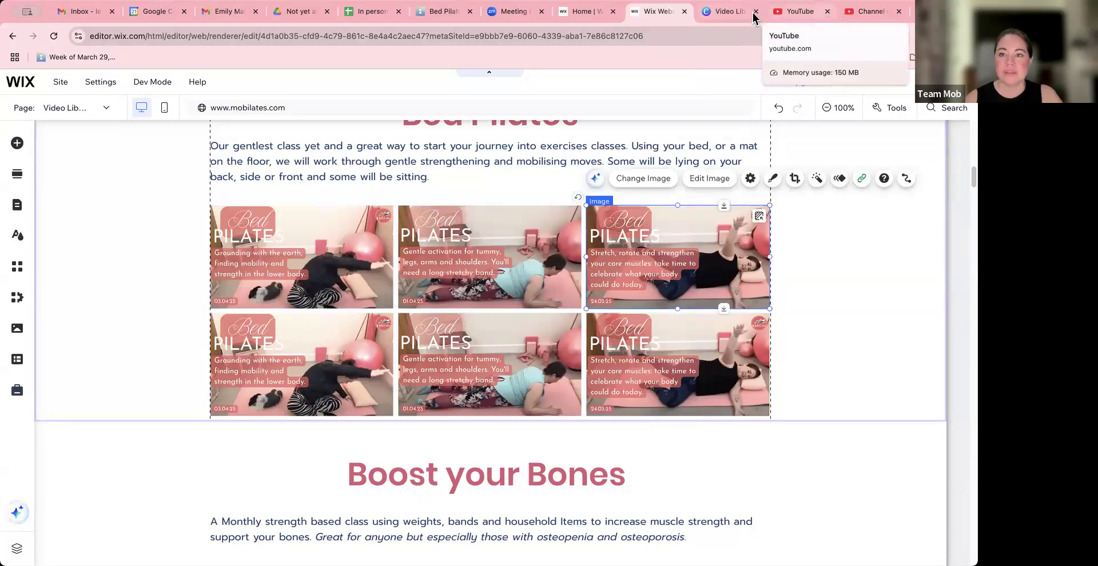
click(724, 16)
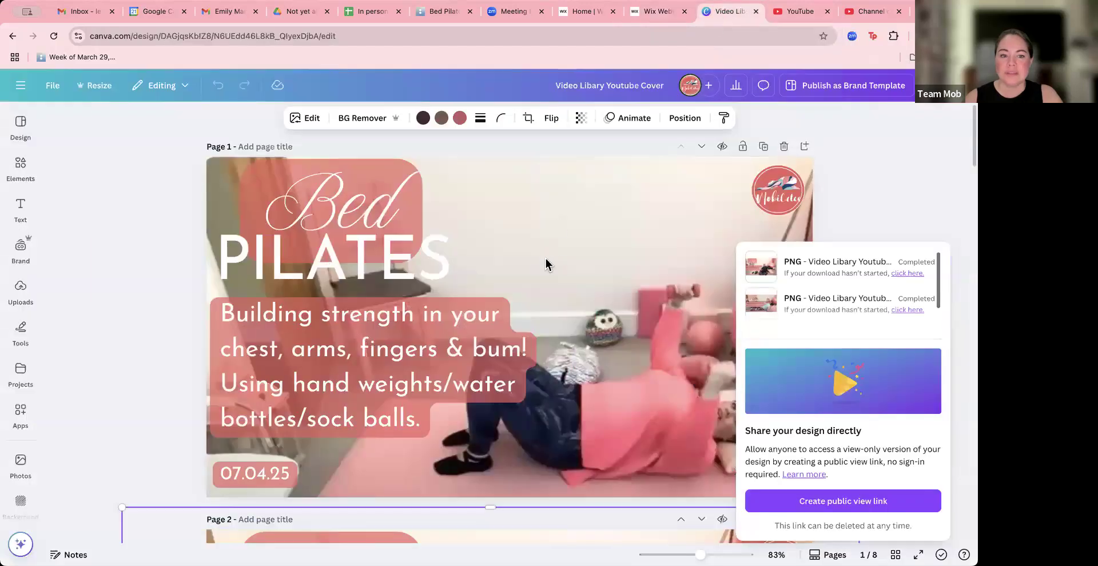
click(603, 266)
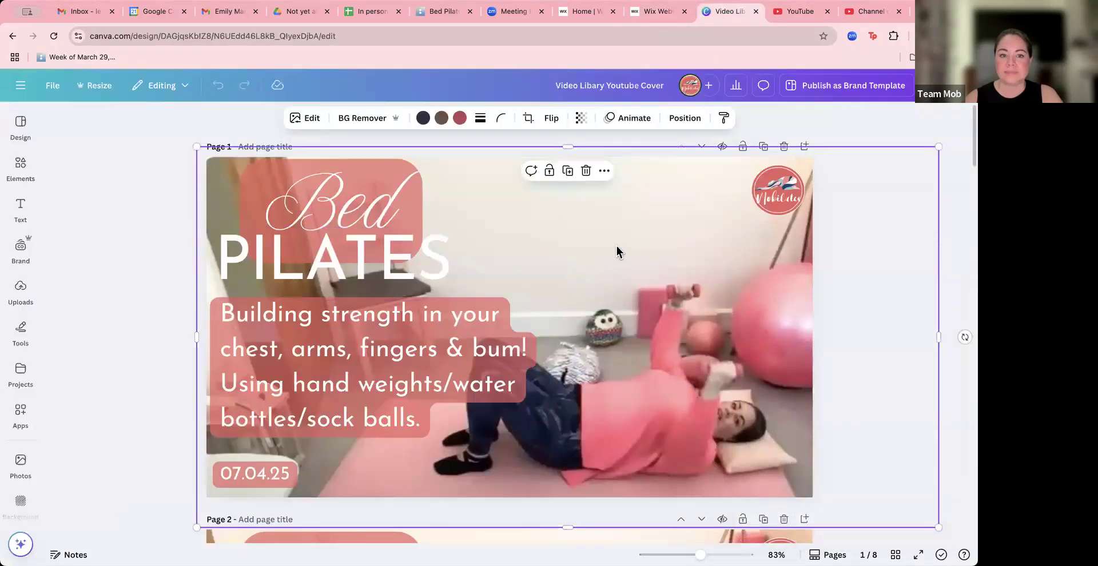
click(847, 85)
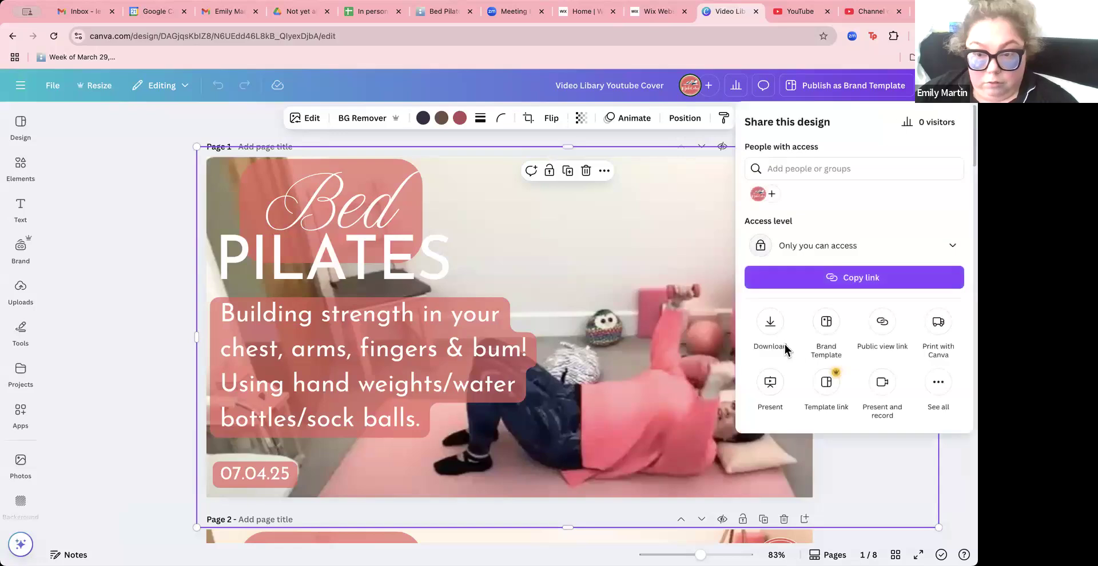
click(768, 320)
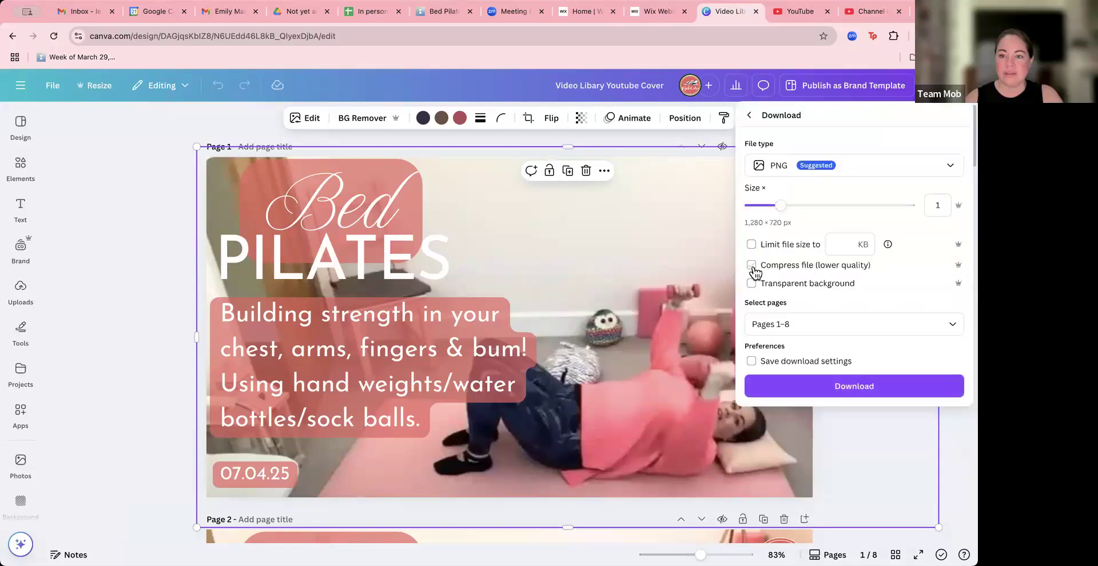
click(762, 325)
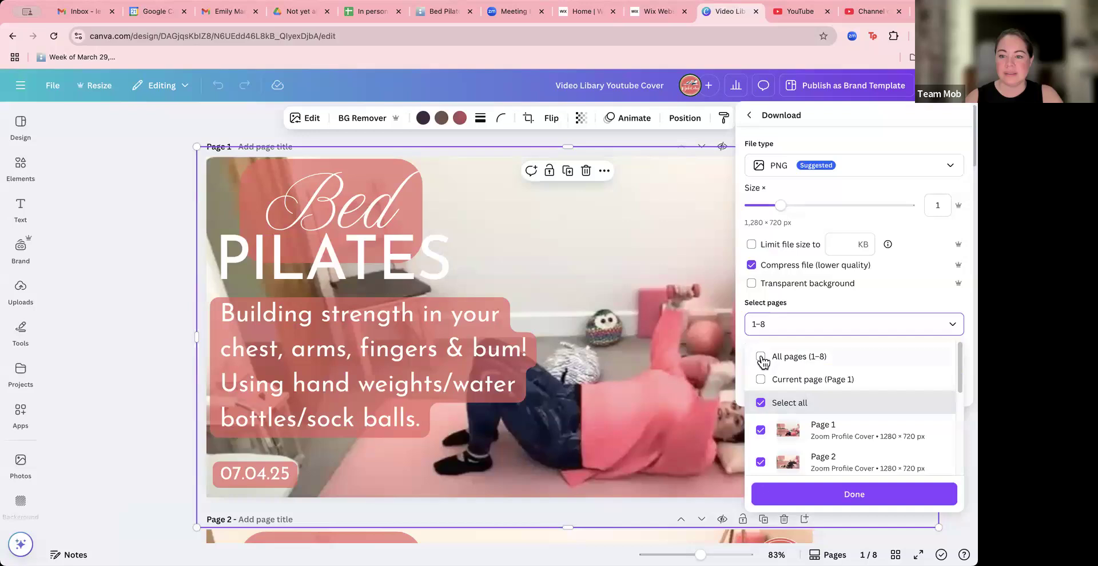
click(761, 380)
click(847, 495)
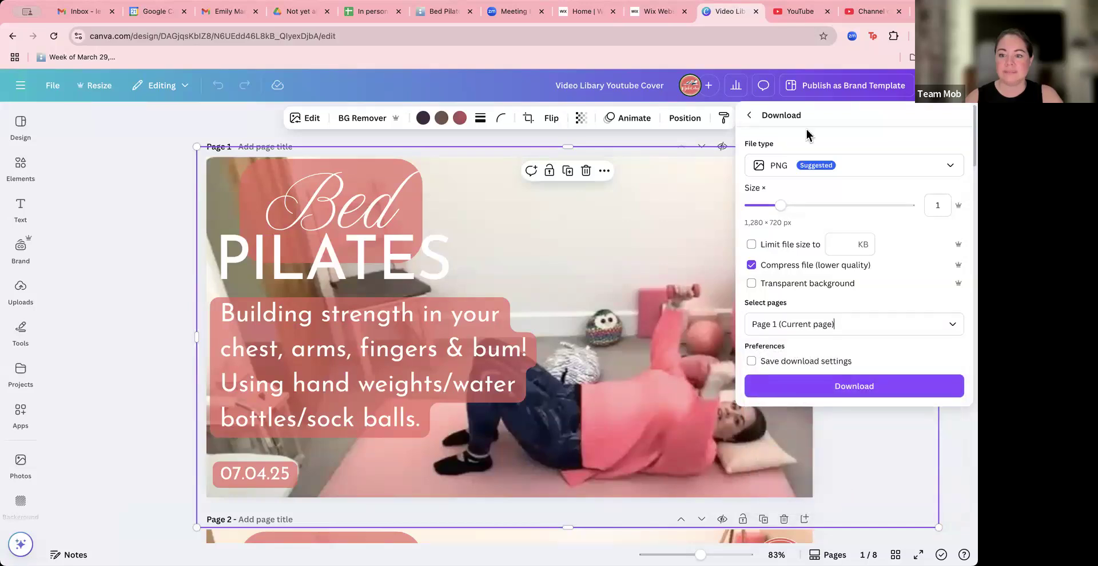
click(855, 385)
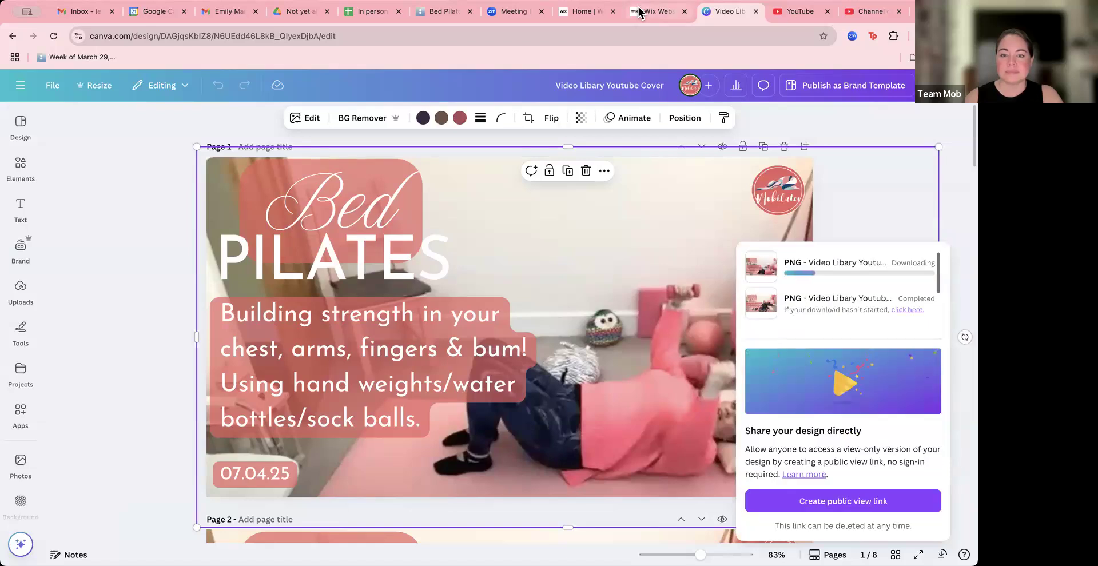
click(643, 11)
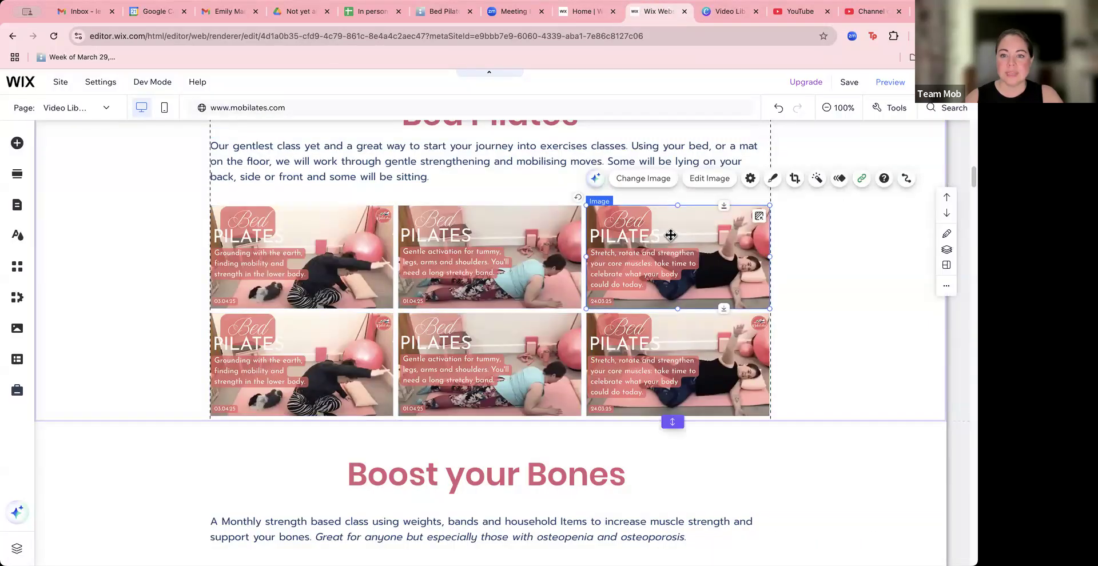
Step: Replace the upper row's third Bed Pilates thumbnail with the uploaded Video Libary Youtube Cover (3).png, renamed "07.04.25 - Bed Pilates"
click(642, 180)
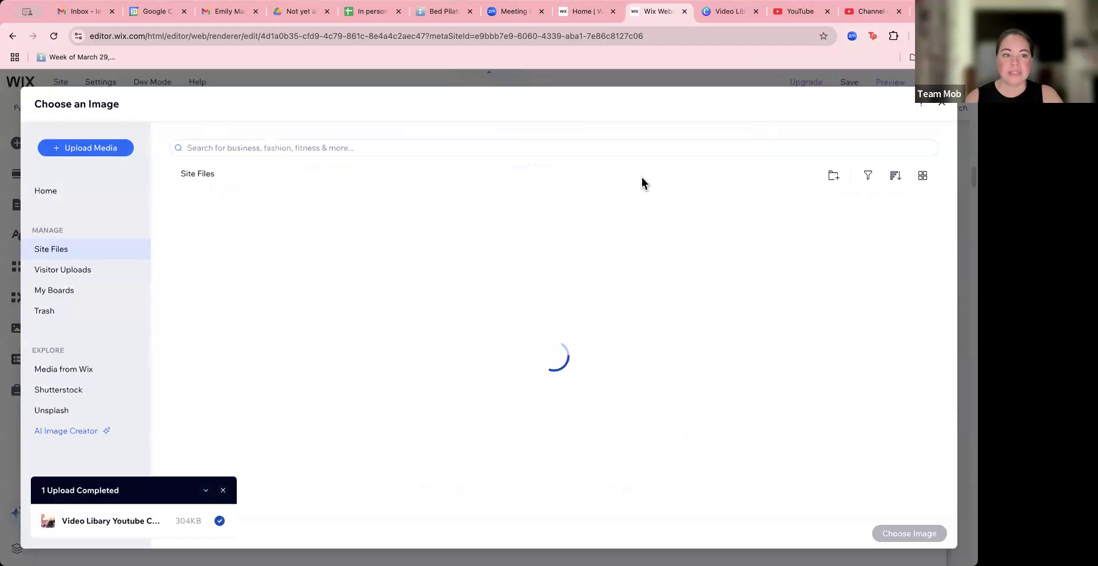
click(85, 150)
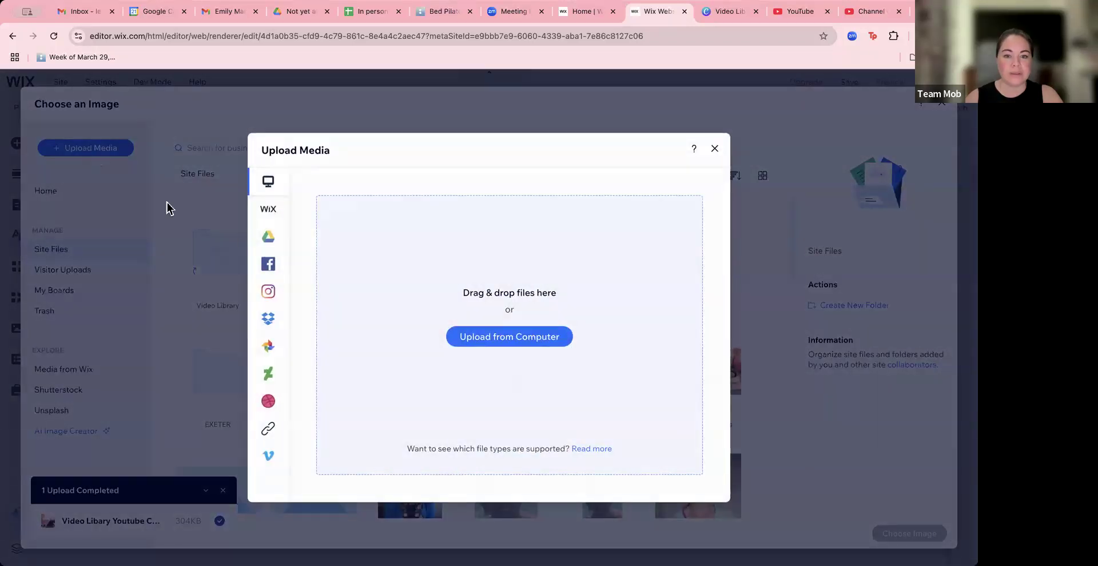
click(502, 338)
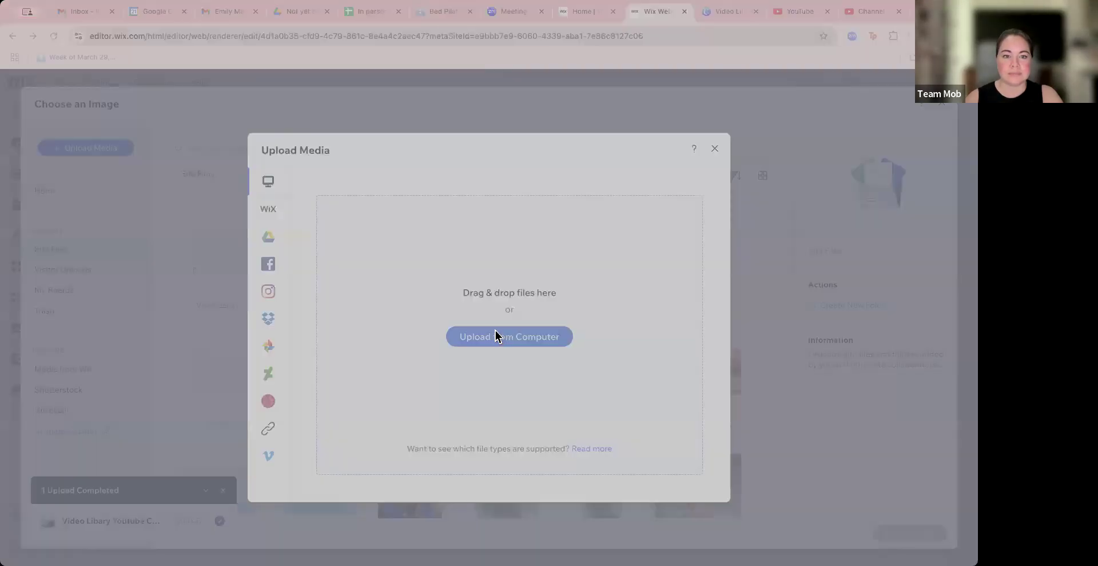
click(666, 493)
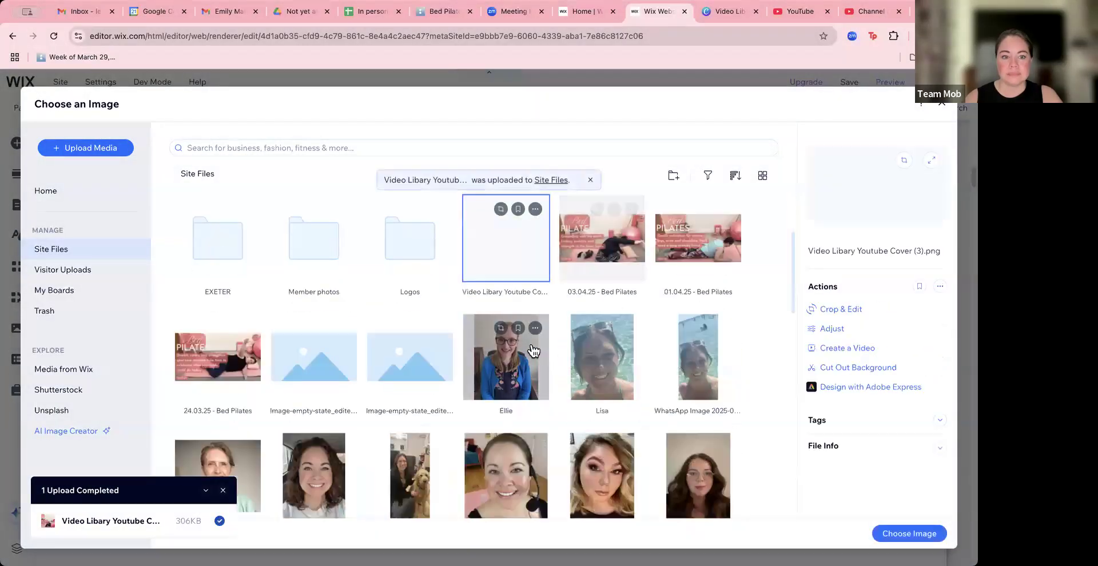
click(833, 253)
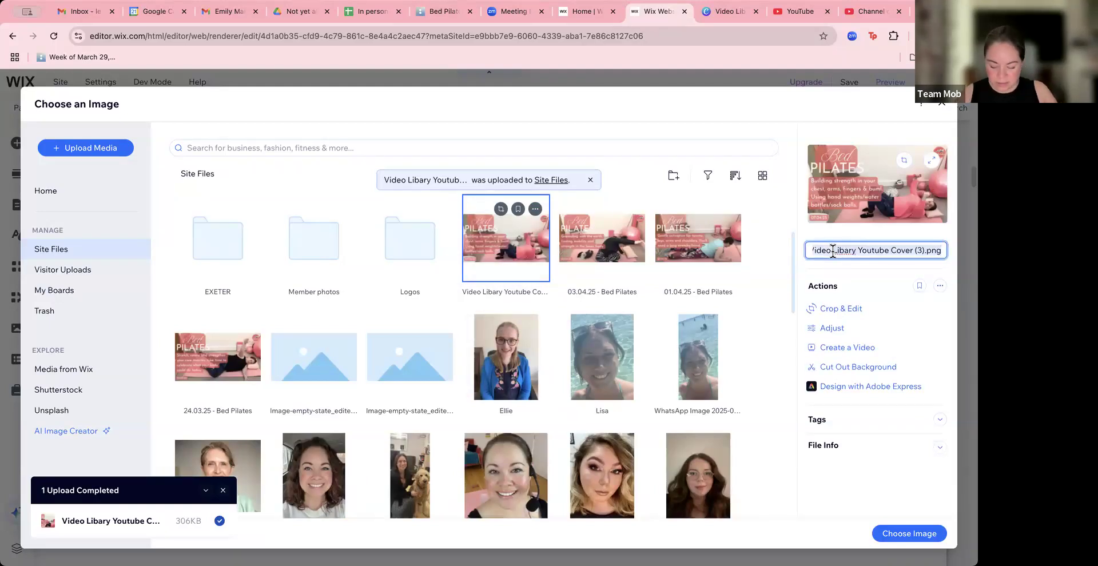
text(07.04.25 - Bed Pilates)
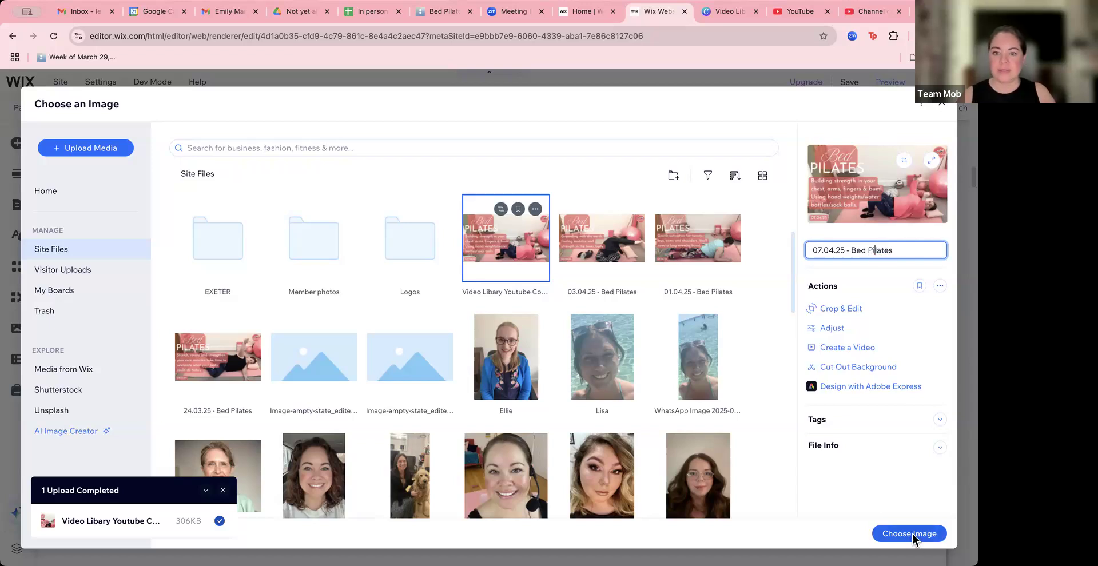
click(909, 534)
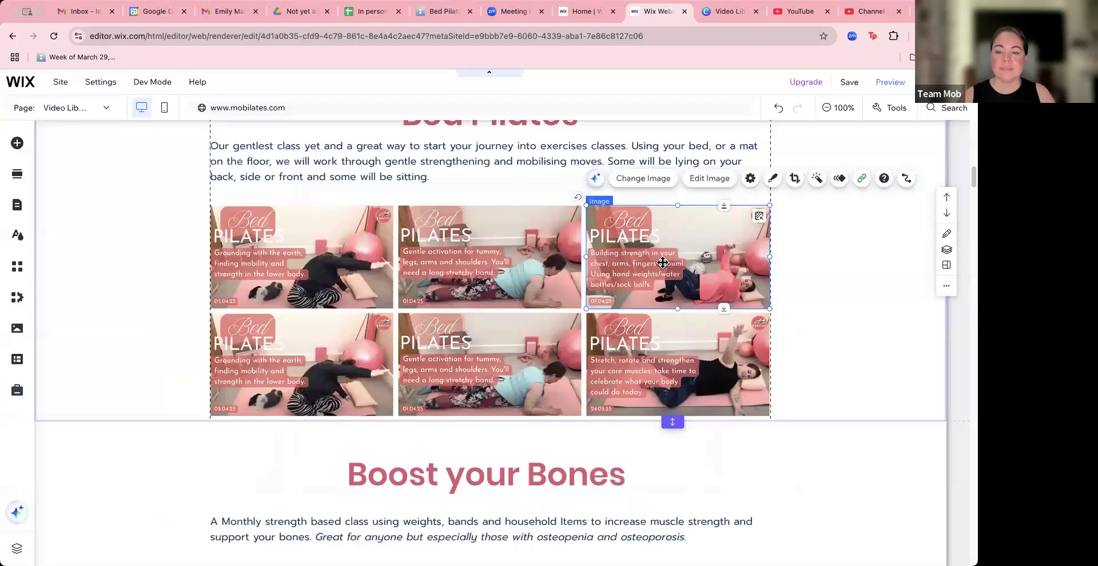
Step: Copy the "07.04.35 - Bed Pilates" video link from YouTube Studio and set it as the replaced Wix thumbnail's web address
click(862, 18)
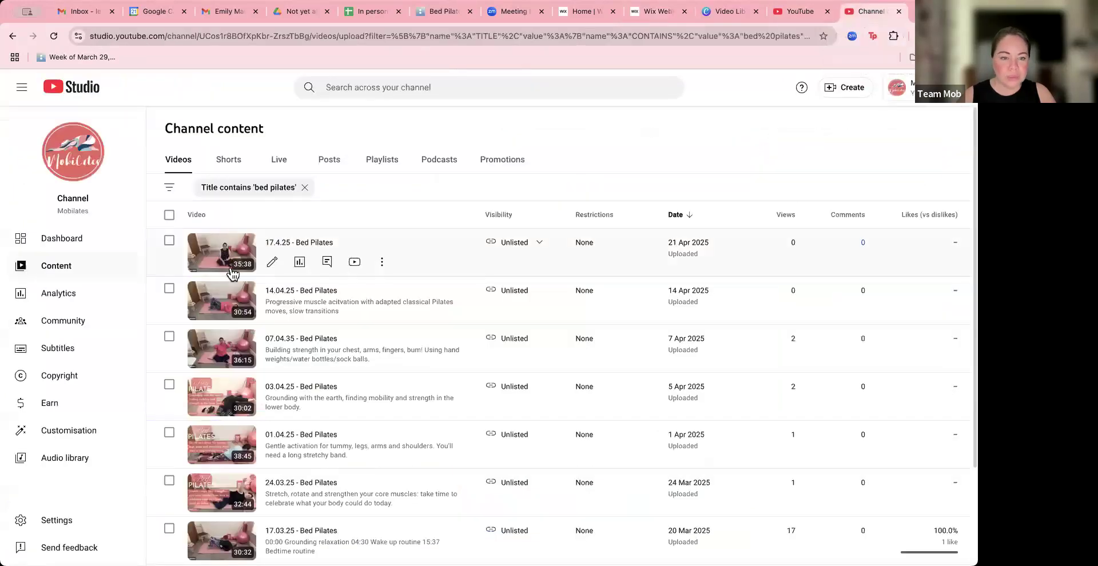
click(215, 353)
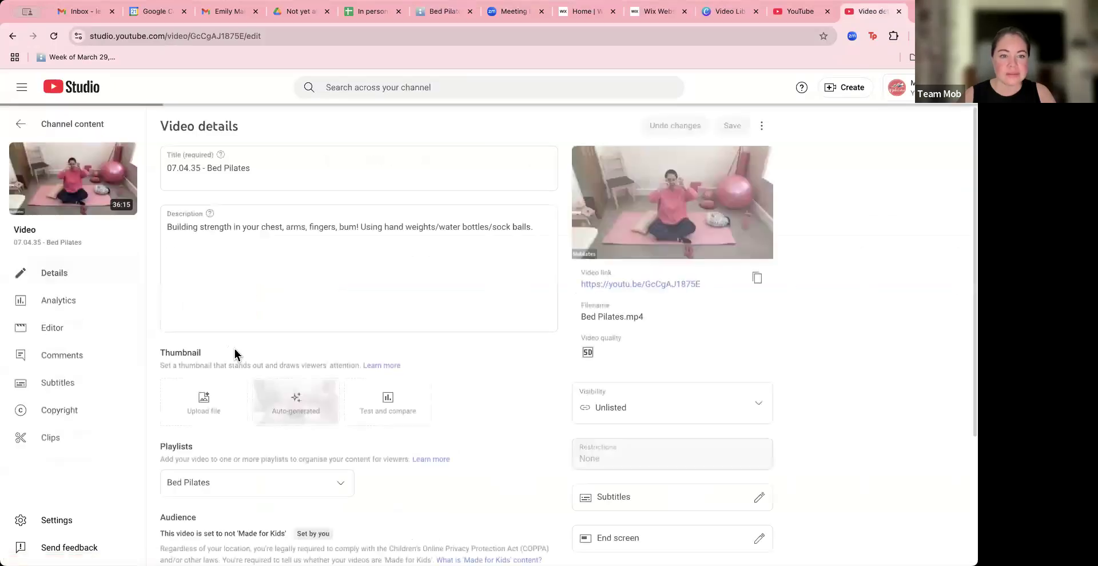
click(753, 281)
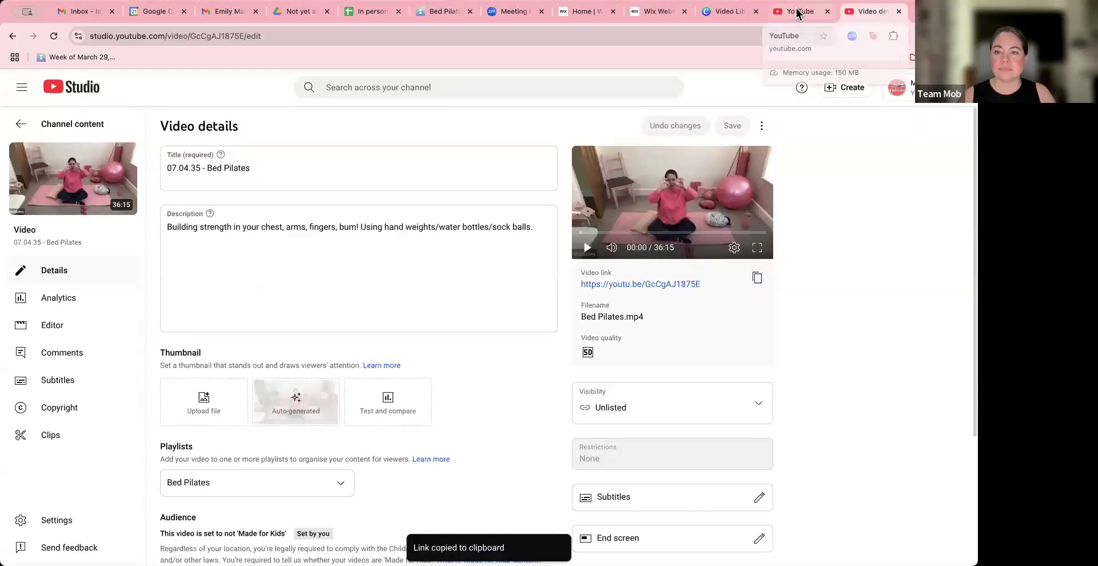
click(646, 10)
click(861, 178)
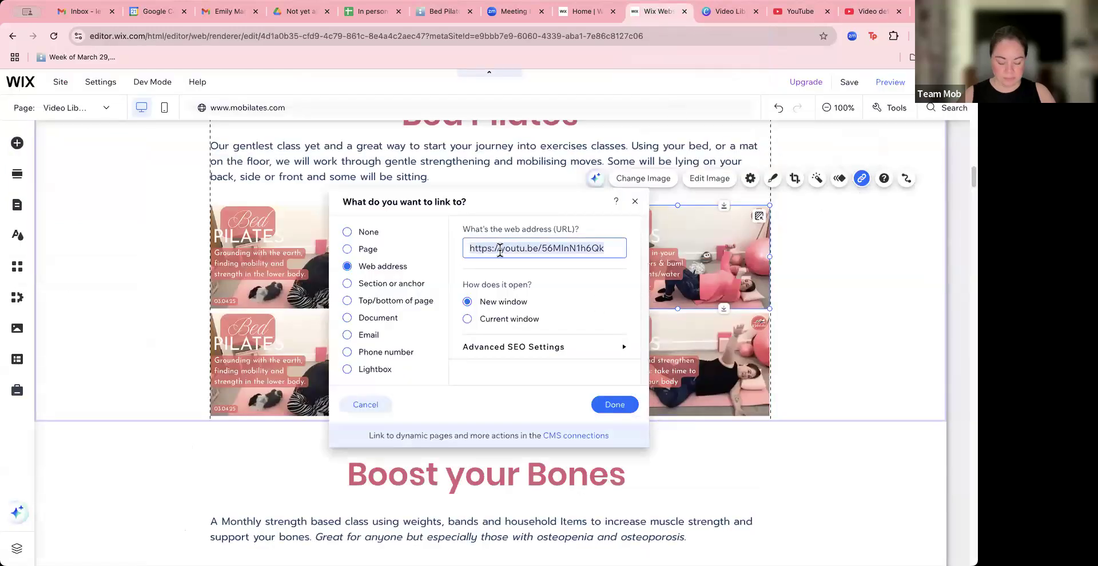
key(super+v)
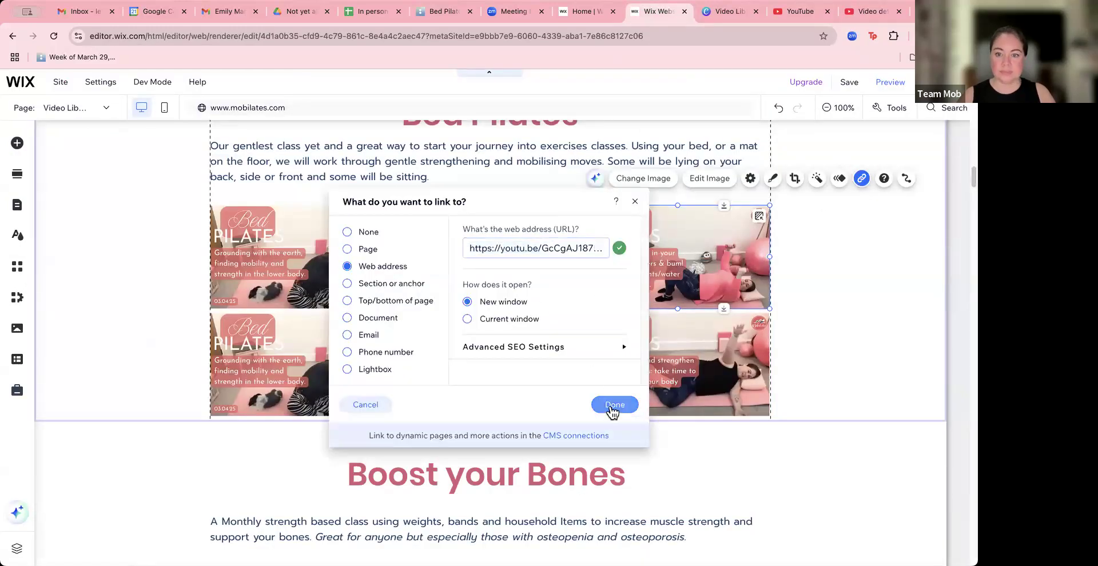
click(611, 405)
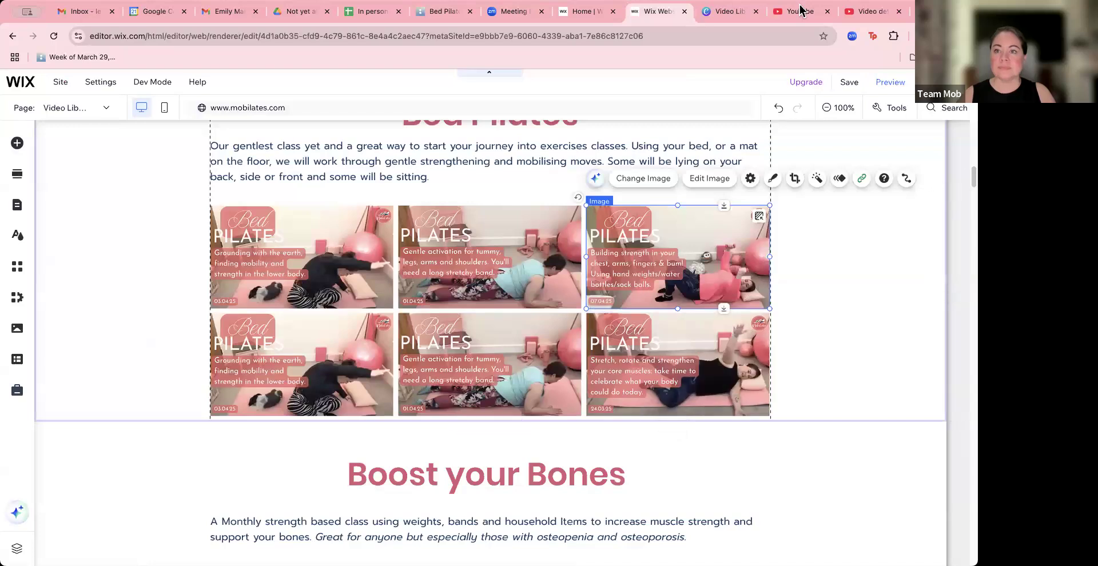
Step: In YouTube Studio, upload the downloaded Canva cover as the 07.04.35 Bed Pilates video's thumbnail and save the changes
click(856, 13)
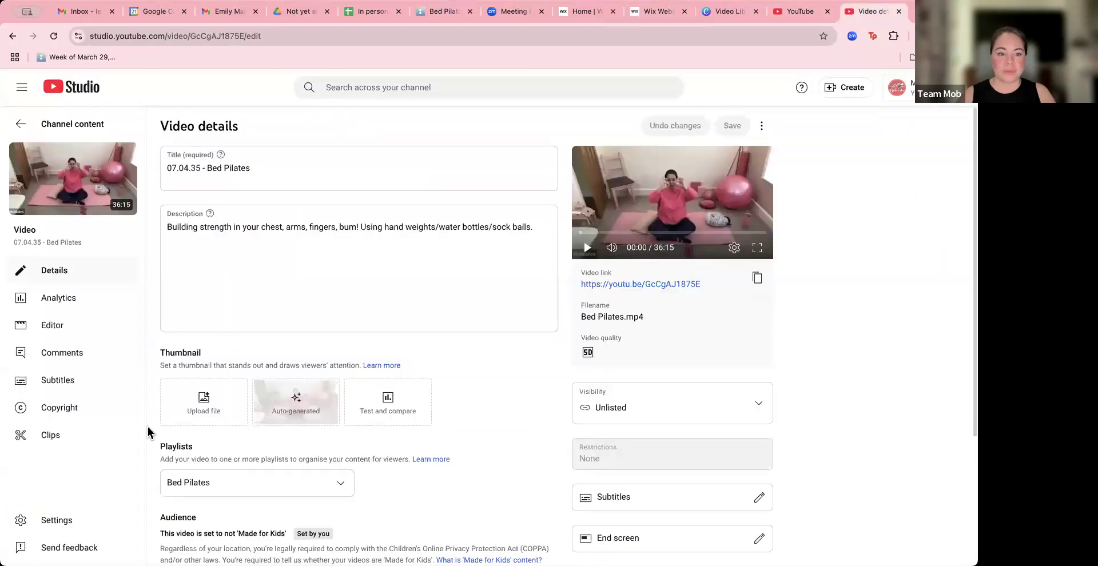
click(203, 396)
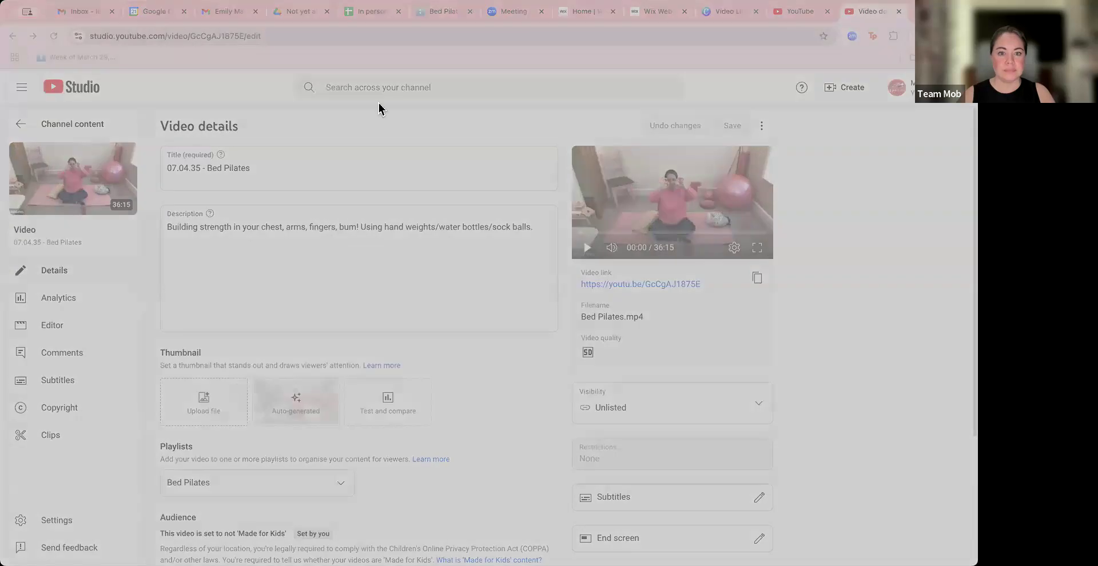
click(664, 504)
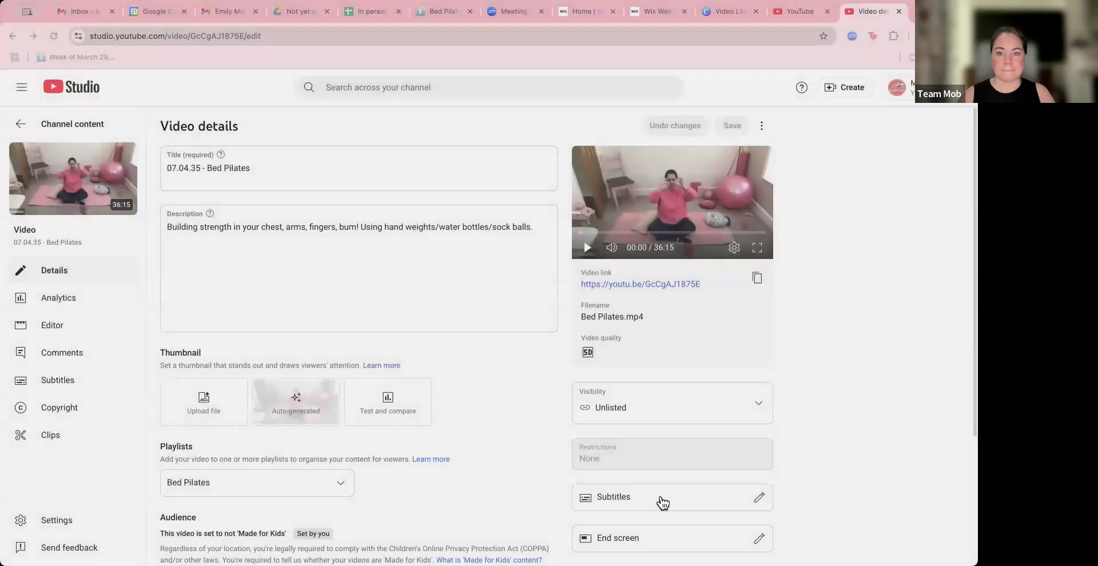
click(733, 126)
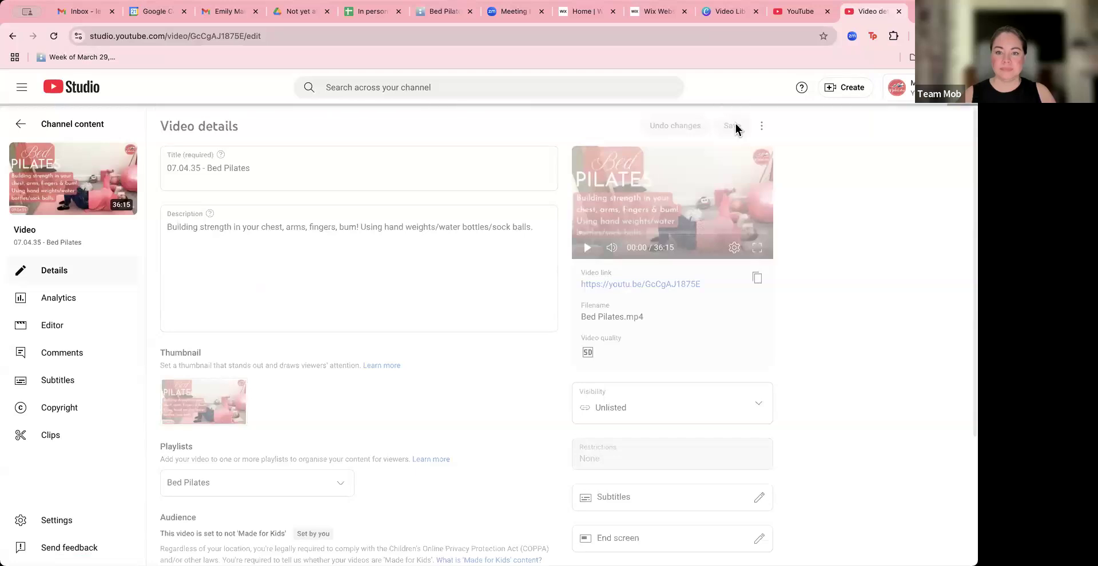
Step: Compare the cover pages in the Canva design with the Bed Pilates thumbnails in the Wix editor
click(722, 19)
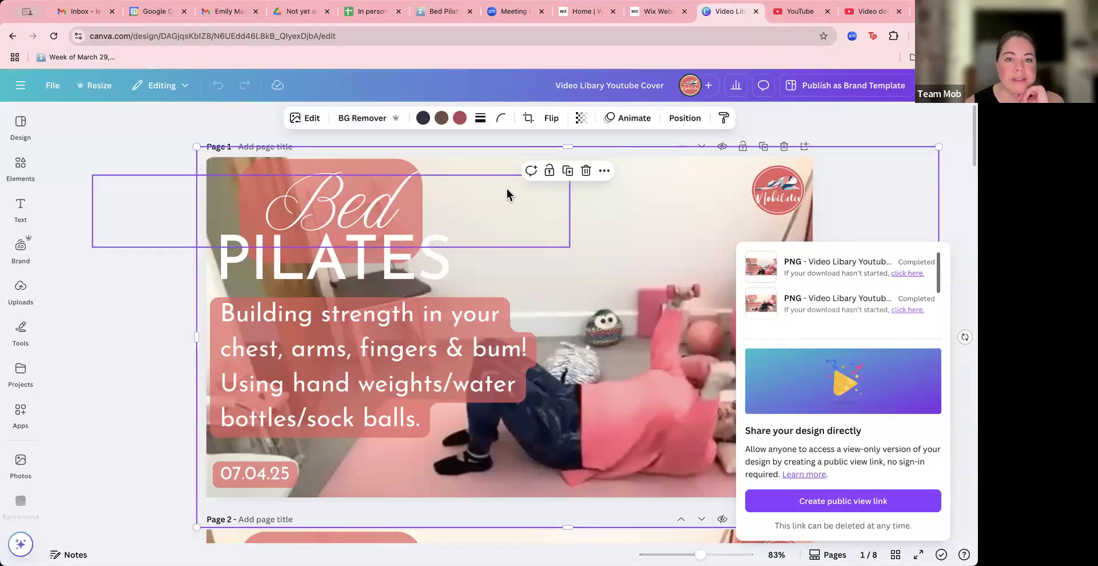
click(654, 13)
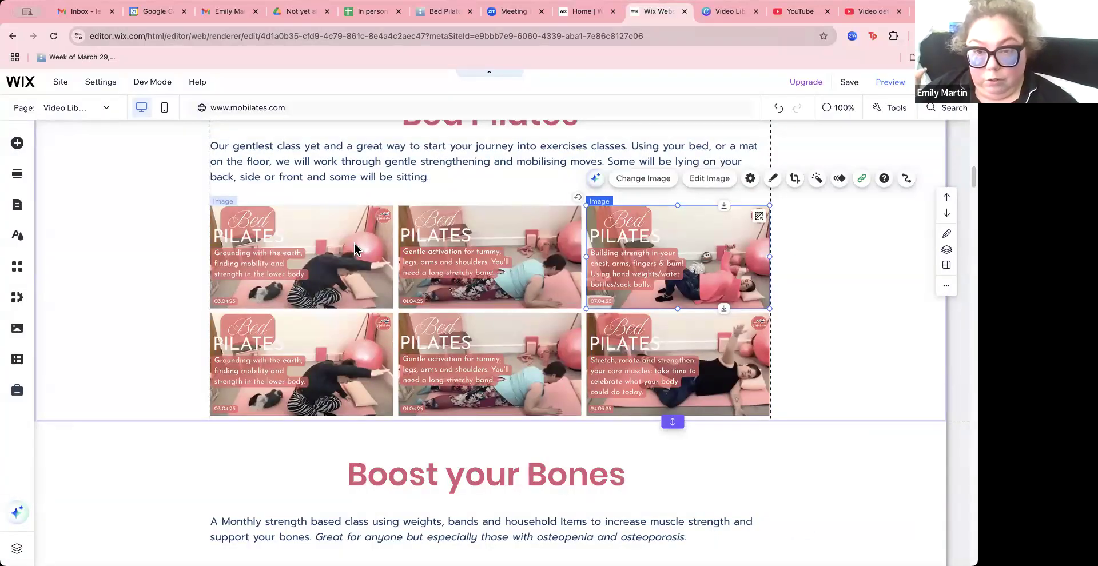
click(725, 17)
scroll(457, 193, up, 5)
scroll(457, 193, down, 15)
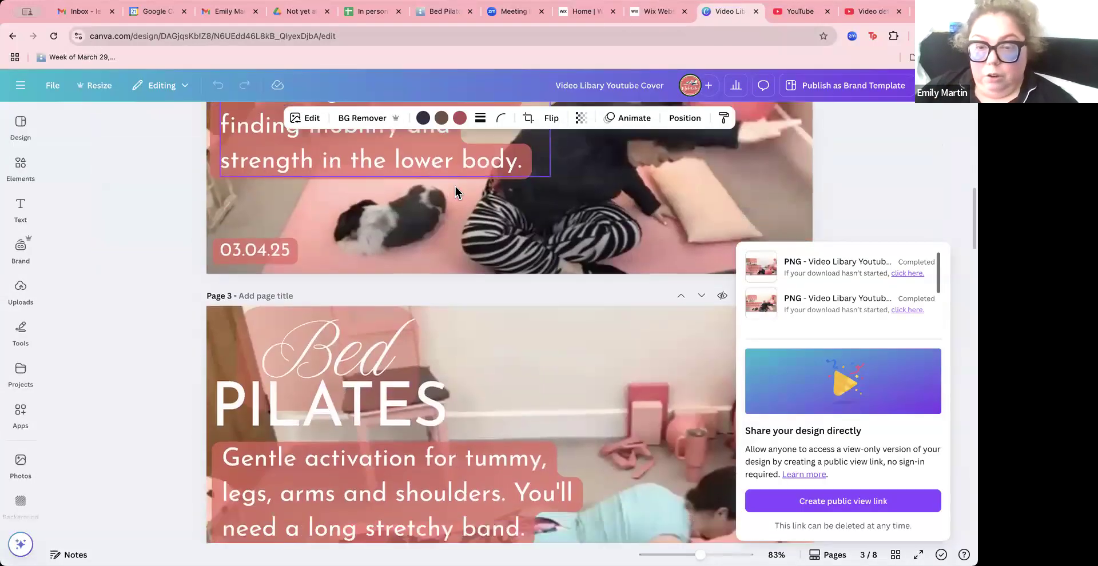
scroll(456, 187, down, 5)
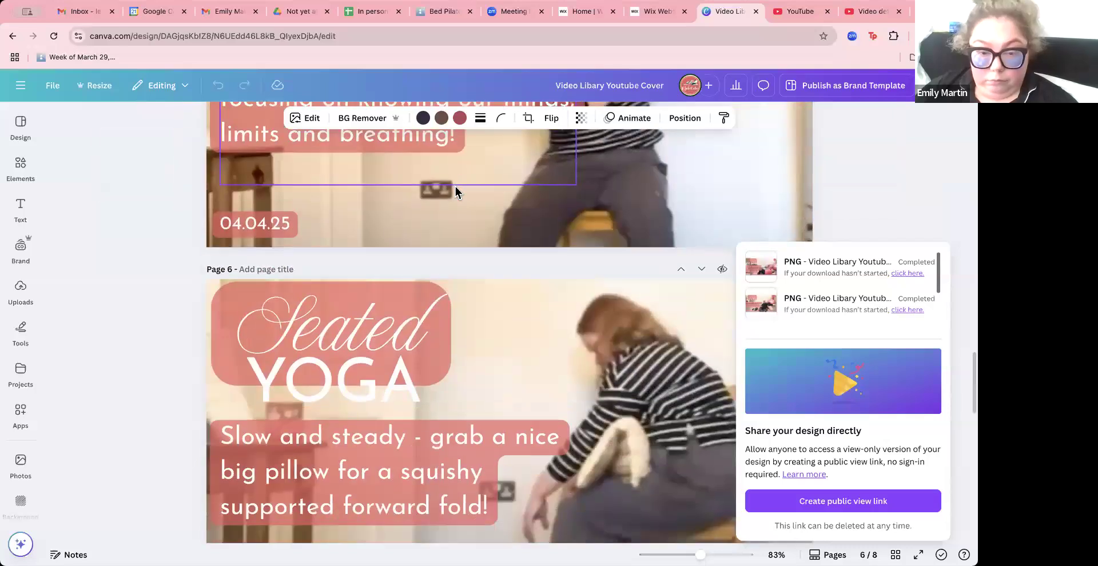
click(658, 11)
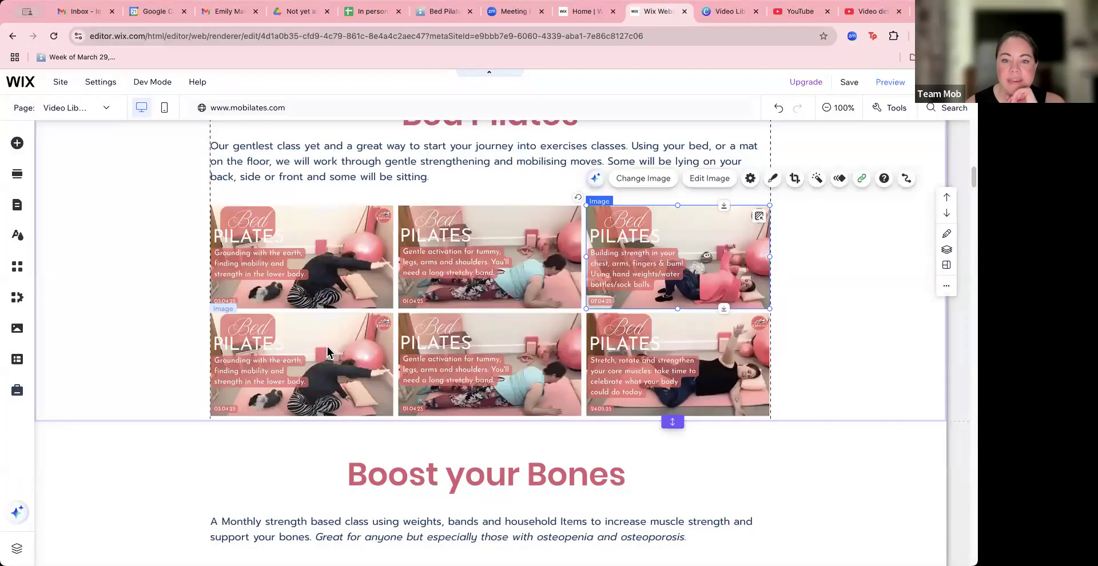
Step: Delete the upper row's 01.04.25 and 03.04.25 Bed Pilates thumbnails, keeping the lower row's copies
click(471, 247)
key(Delete)
click(330, 246)
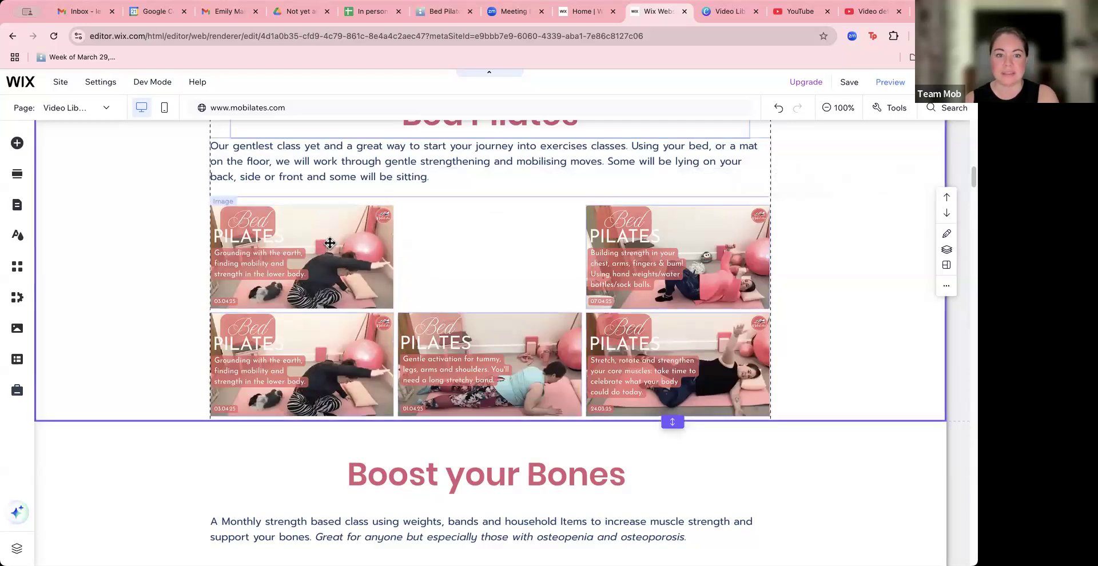
key(Delete)
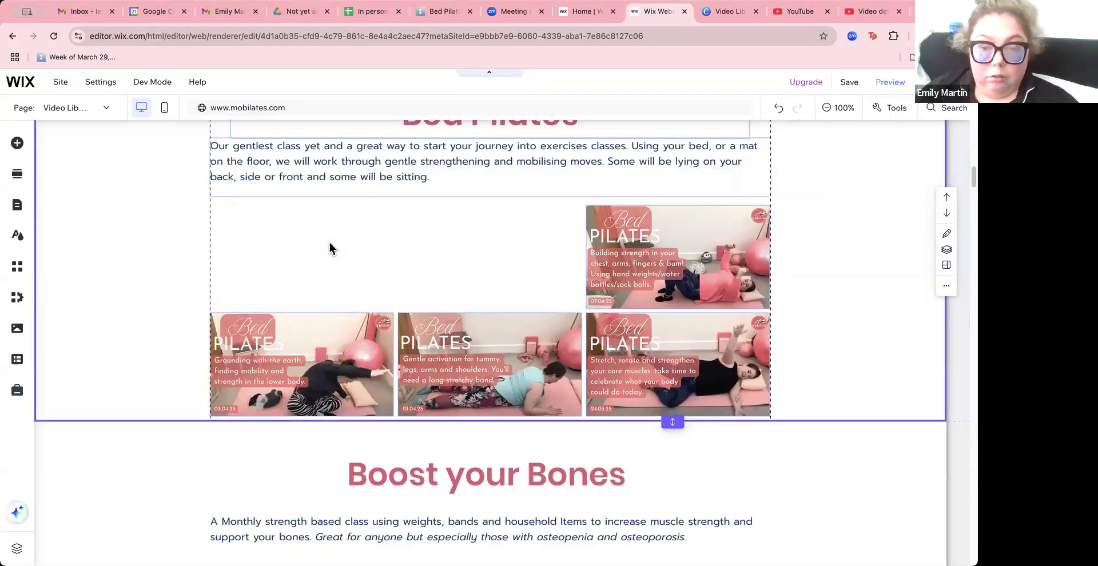
Step: Duplicate the 07.04.25 thumbnail, place the copy in the upper row's middle column, and delete the copy
right_click(679, 236)
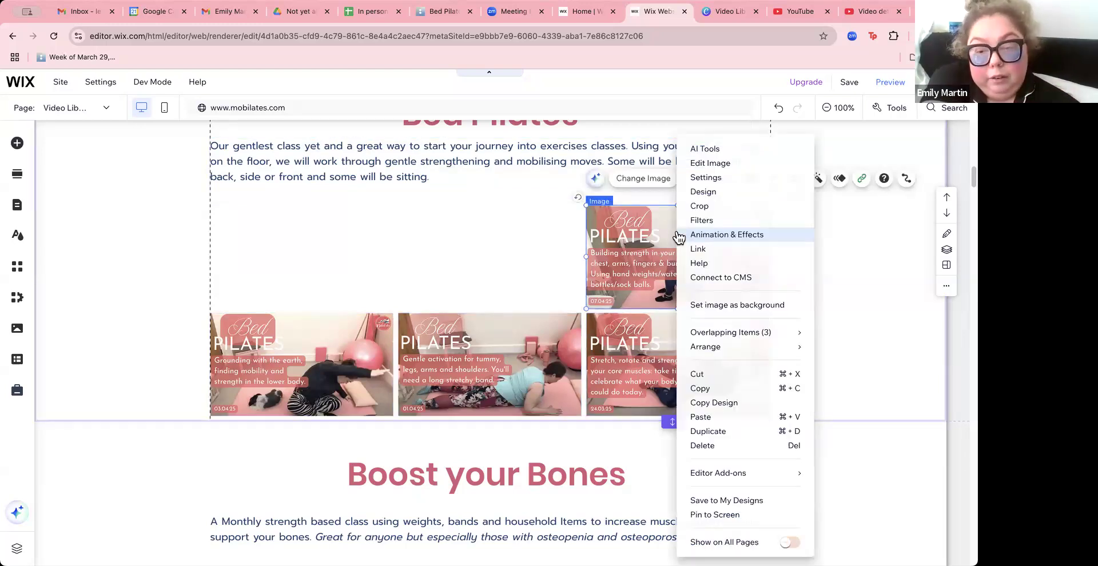
click(701, 430)
drag(659, 251, 457, 237)
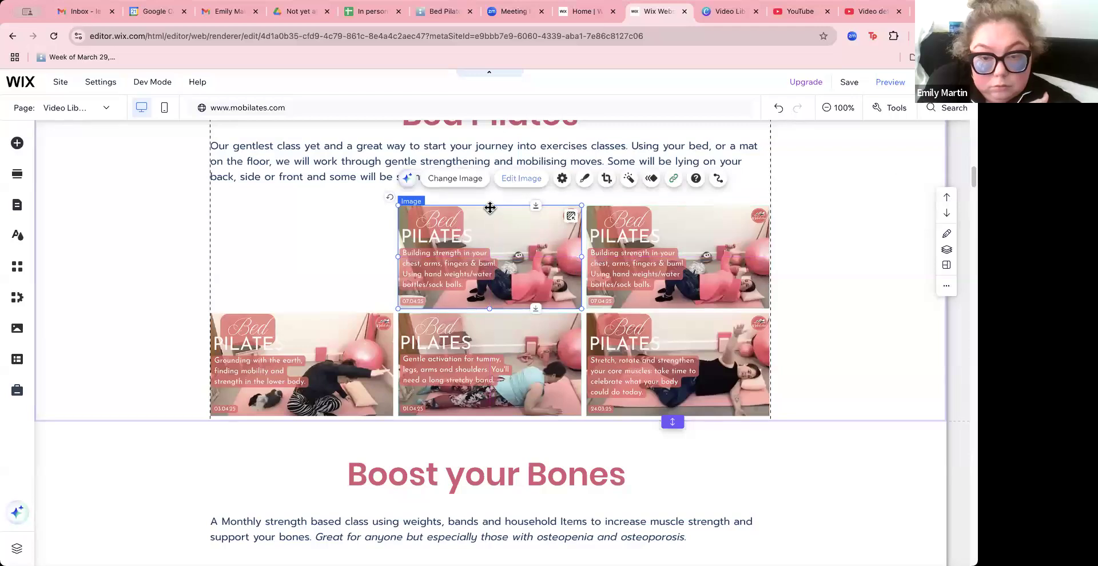
right_click(496, 277)
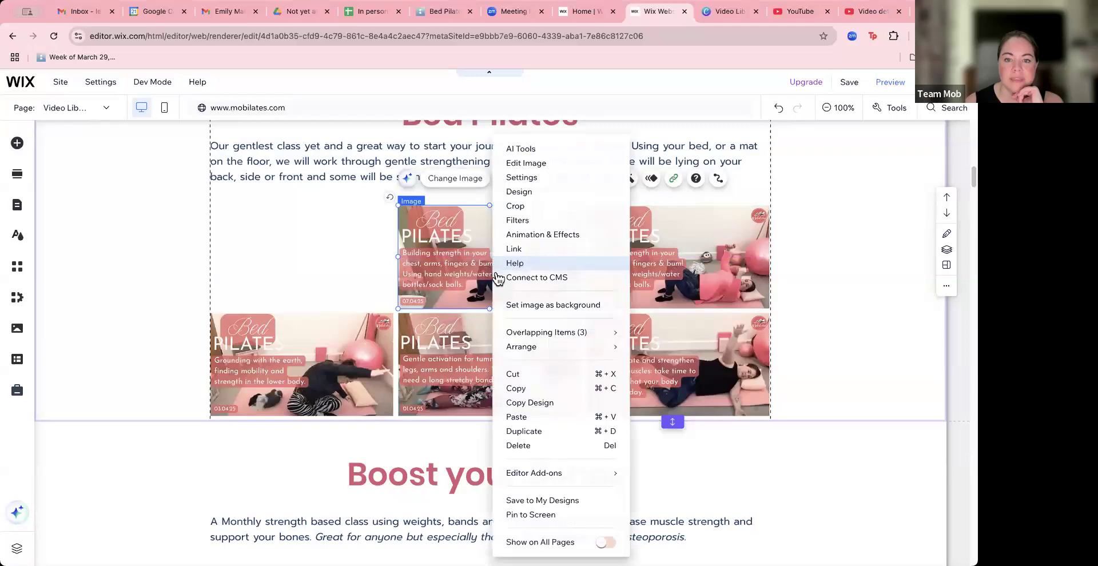
click(545, 447)
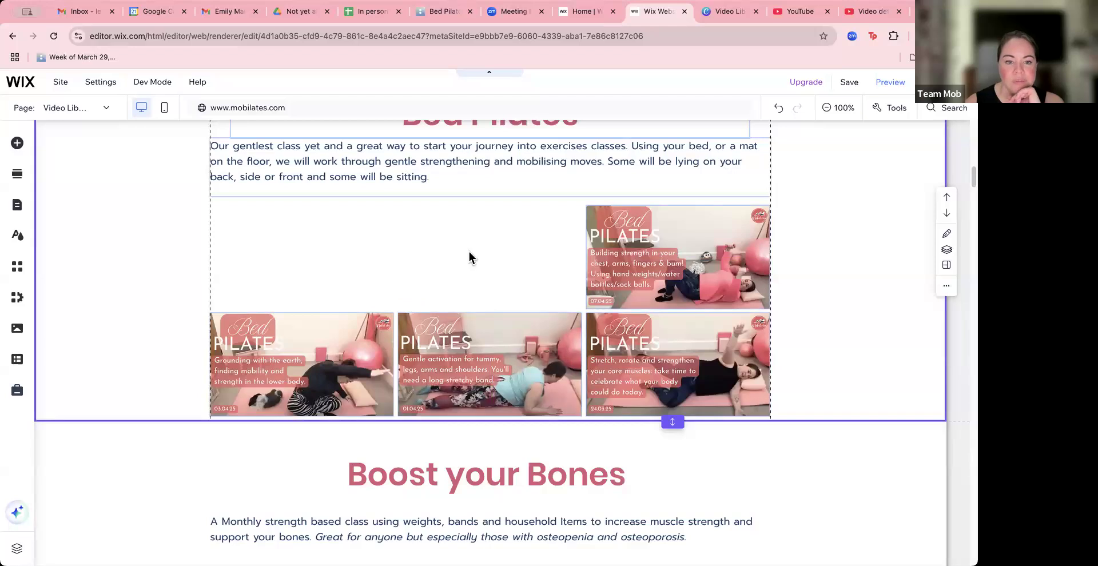
Step: Copy the Class Index WalkFit button into the empty slot beneath Relaxation and change the copy's text to "Bed Pilates"
scroll(470, 257, up, 5)
click(502, 226)
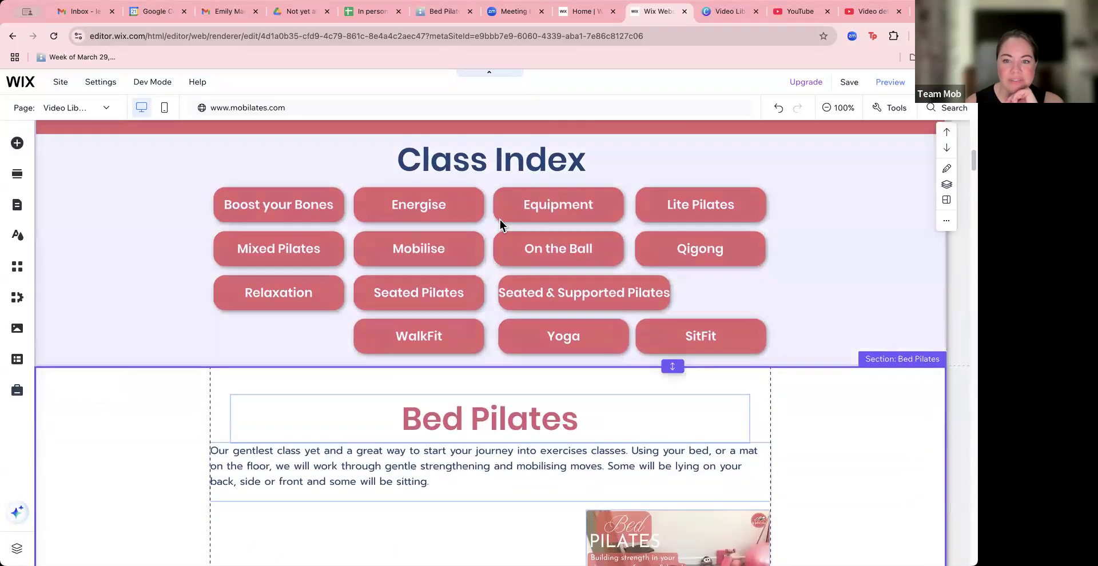
click(414, 335)
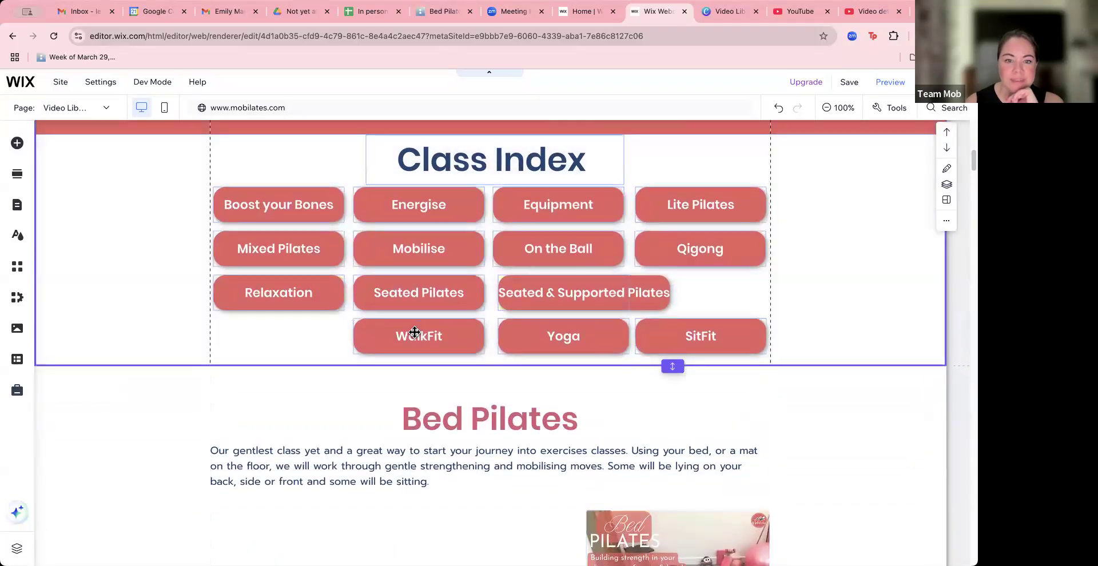
right_click(417, 330)
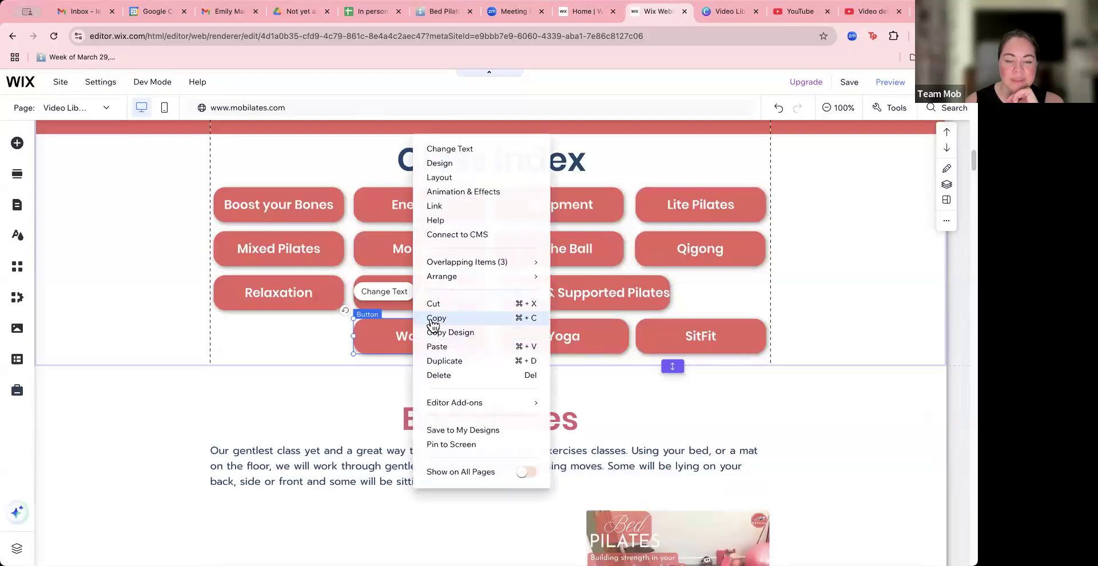
click(433, 321)
right_click(265, 342)
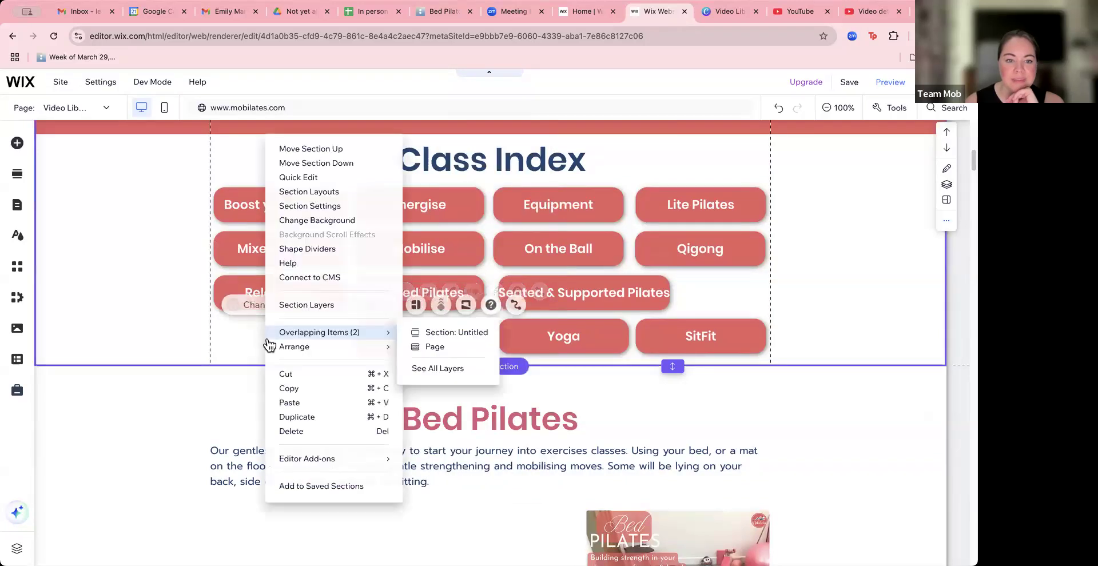
click(297, 403)
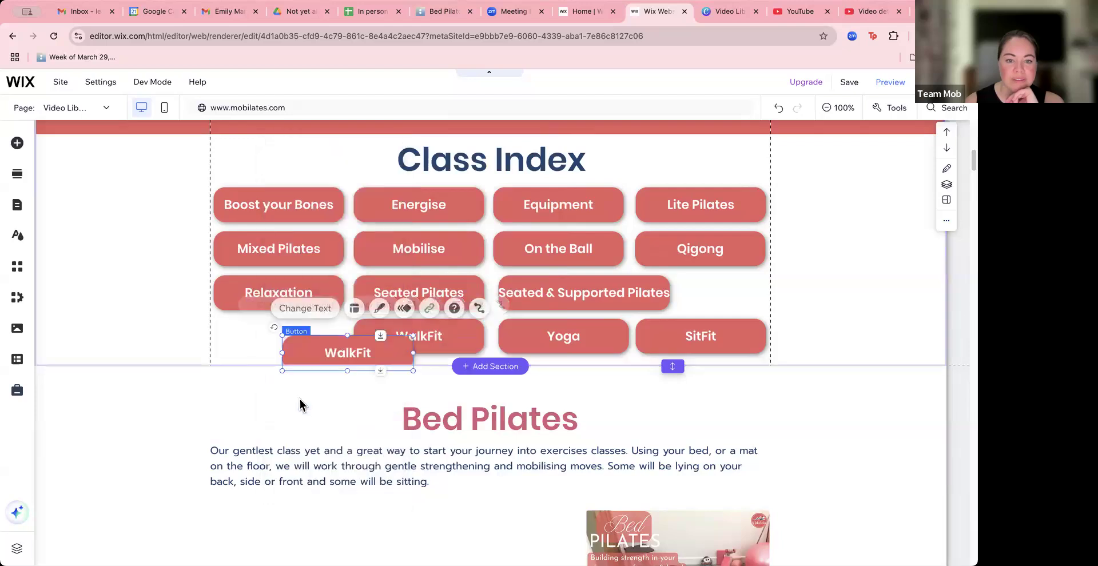
drag(347, 354, 279, 337)
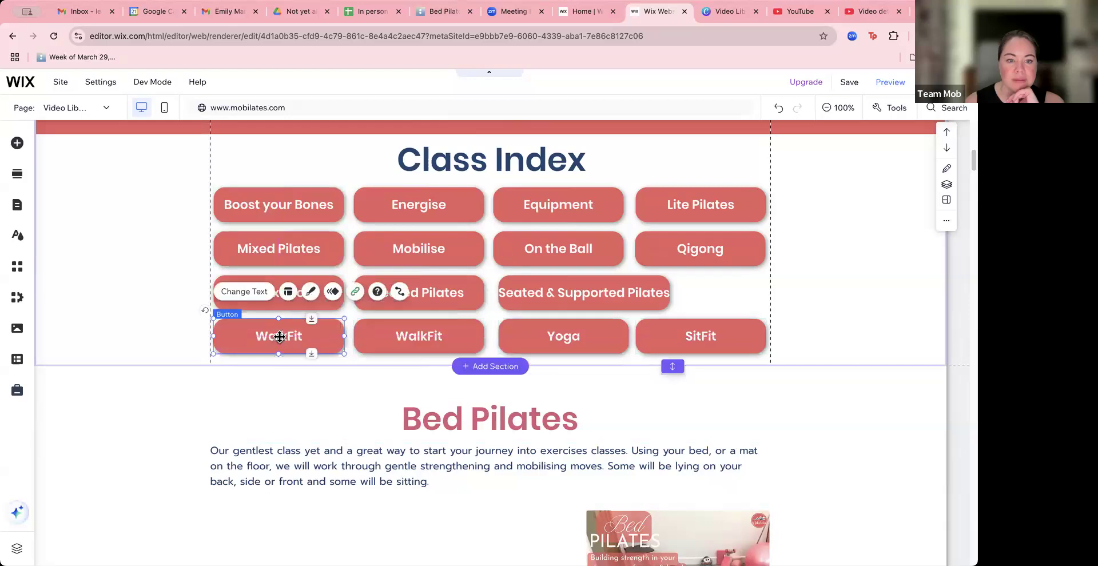
double_click(283, 337)
text(Bed Pilates)
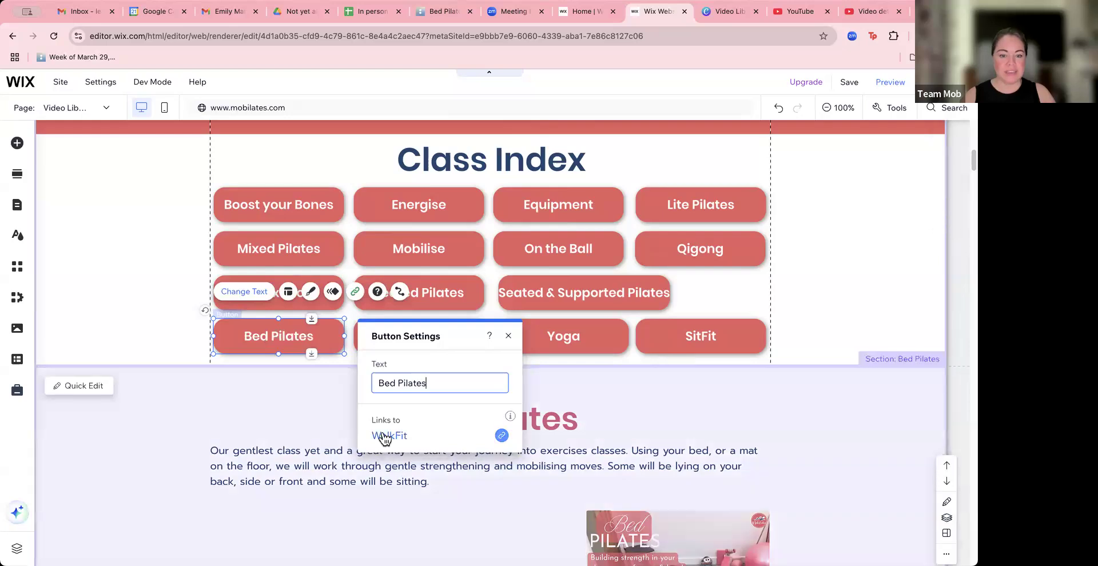
Step: Link the Class Index's Bed Pilates button to the Bed Pilates section of the Video Library page
click(318, 461)
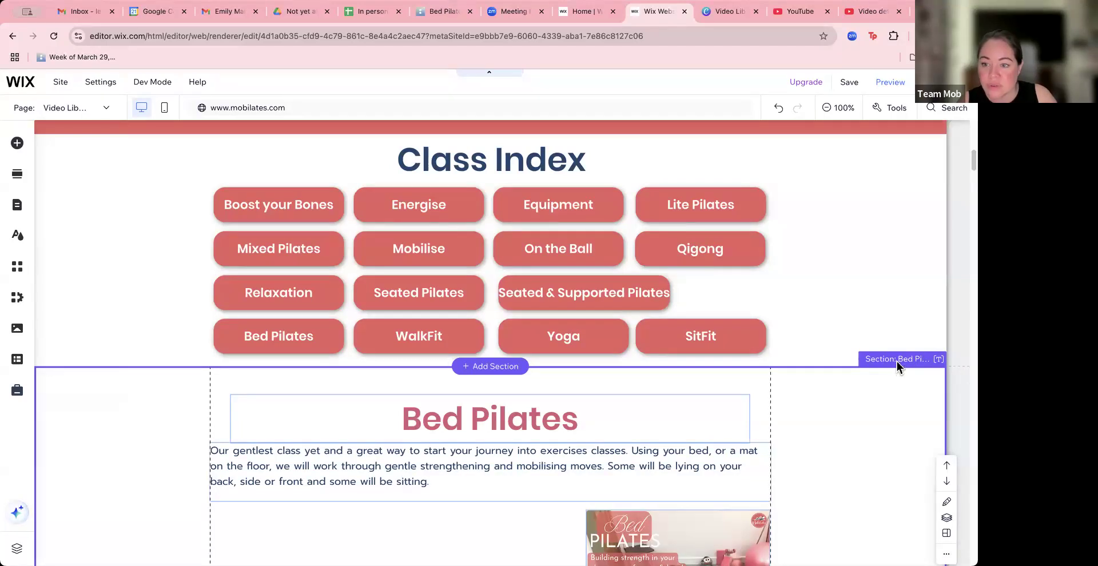
click(276, 336)
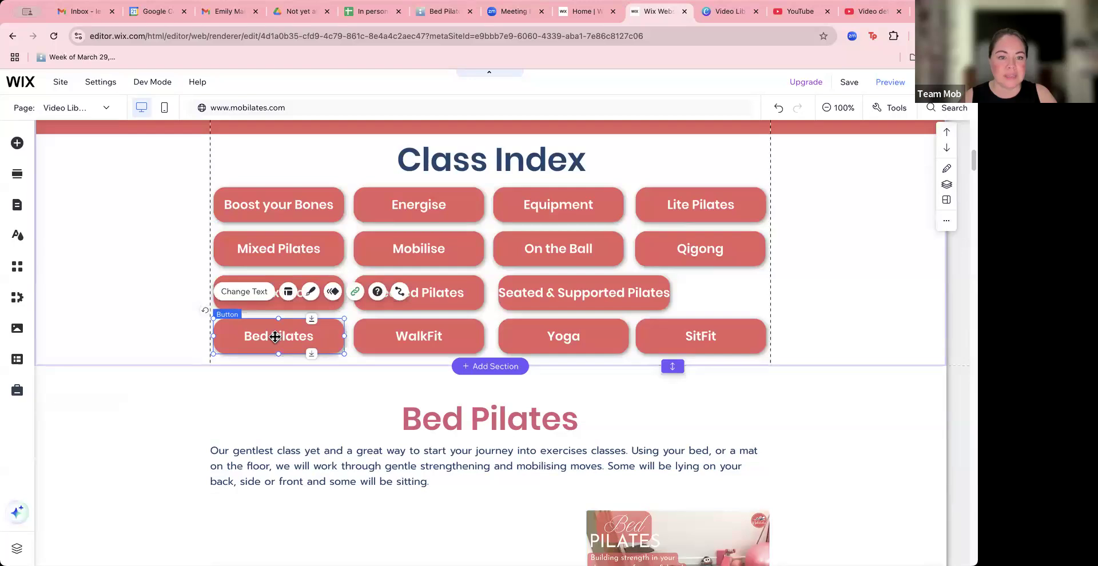
click(356, 293)
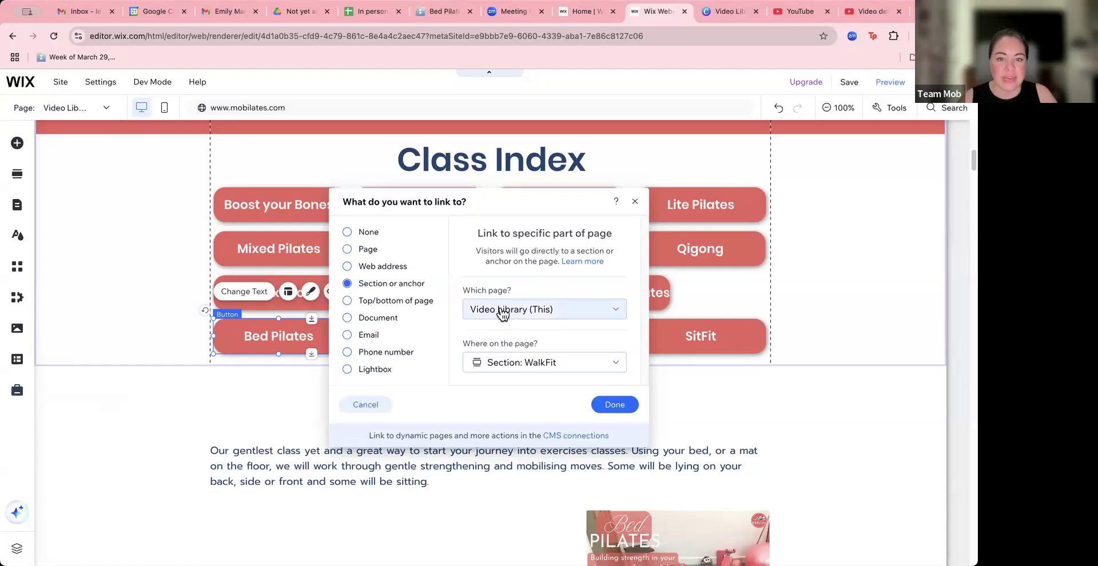
click(489, 366)
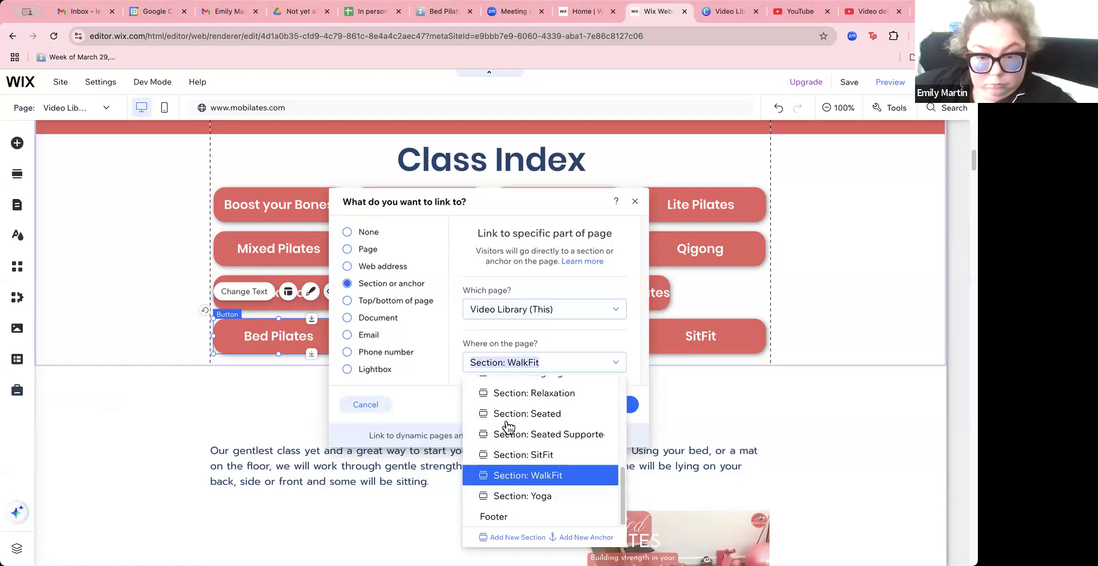
scroll(508, 426, up, 5)
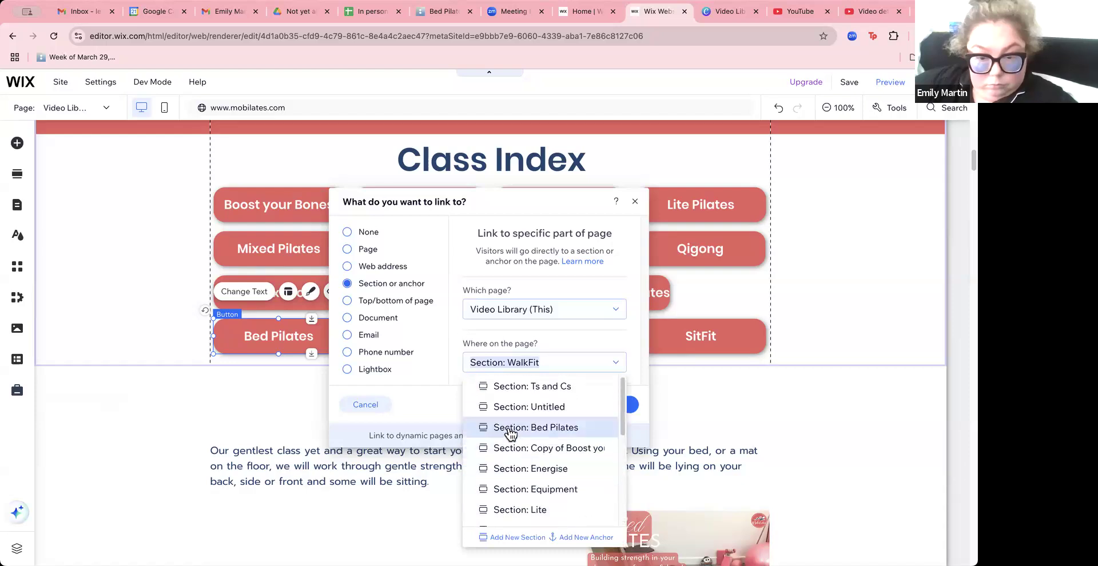
click(516, 428)
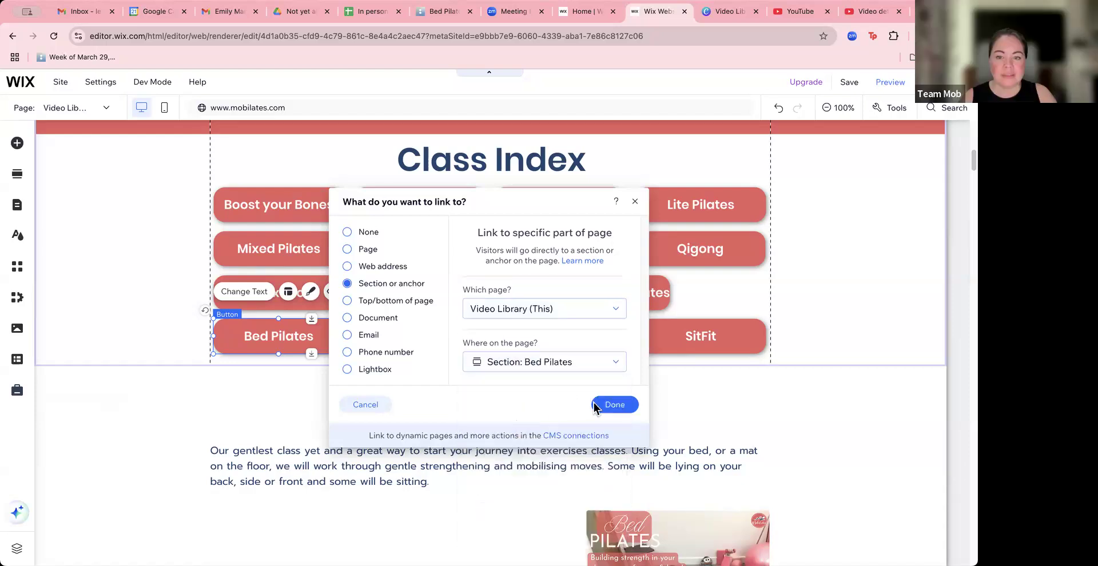
click(606, 406)
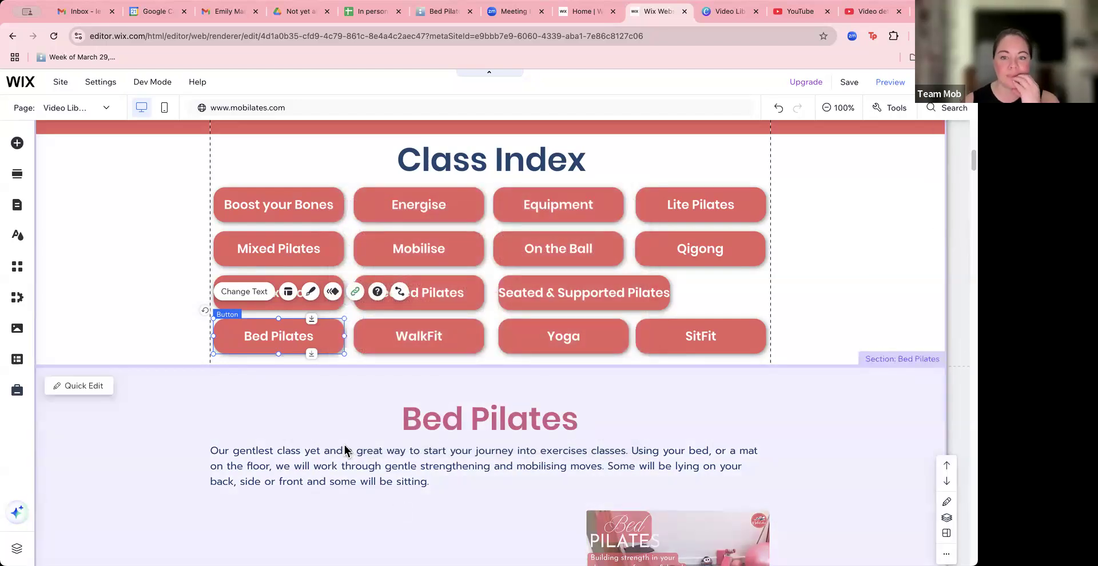
Step: Change the text of the Class Index's Yoga button to "Seated Yoga"
scroll(361, 437, down, 1)
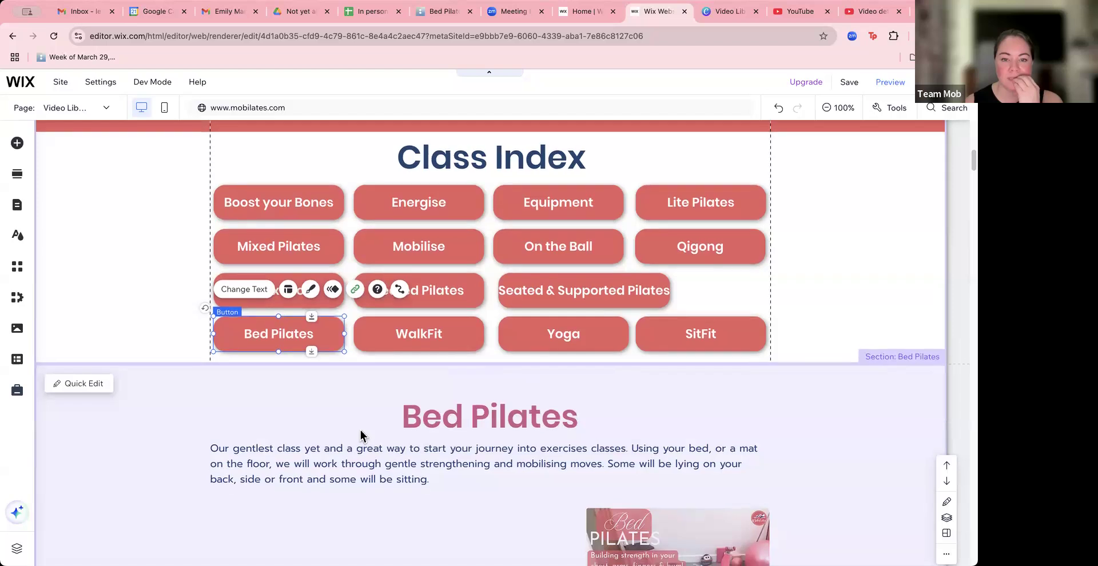
click(561, 335)
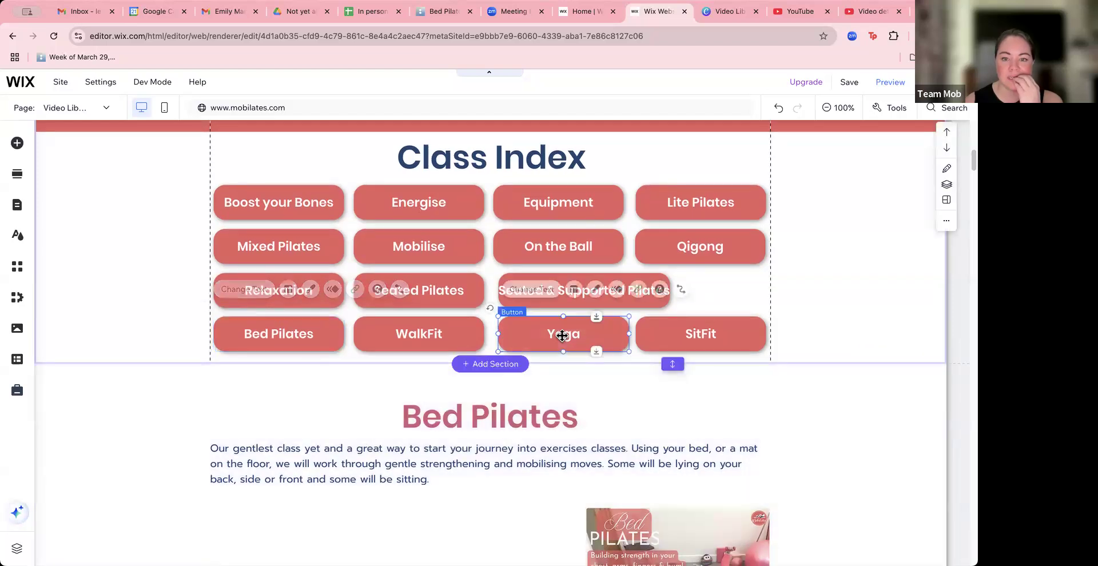
double_click(559, 335)
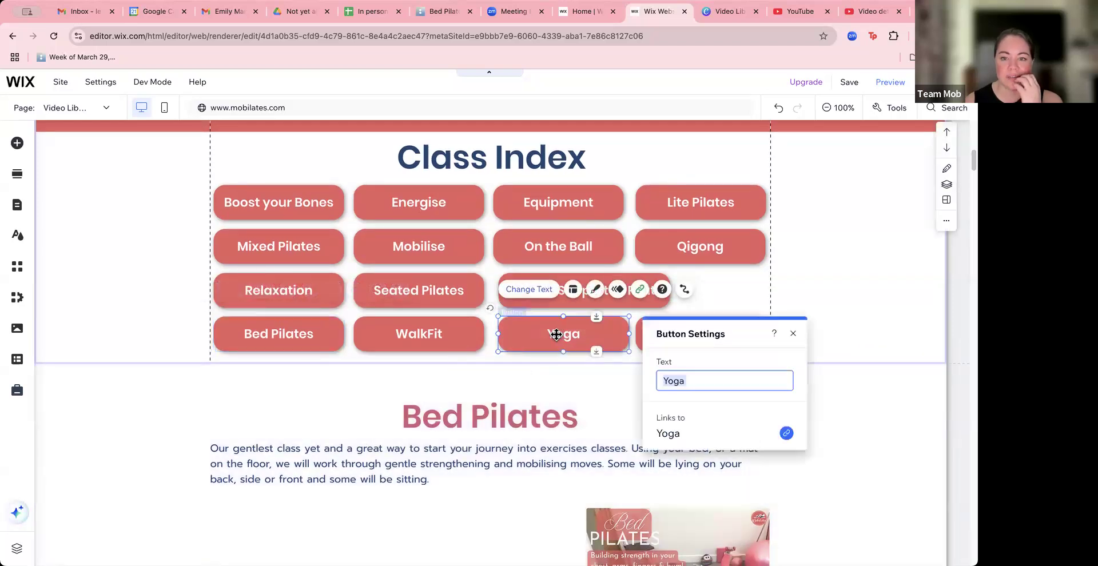
click(677, 386)
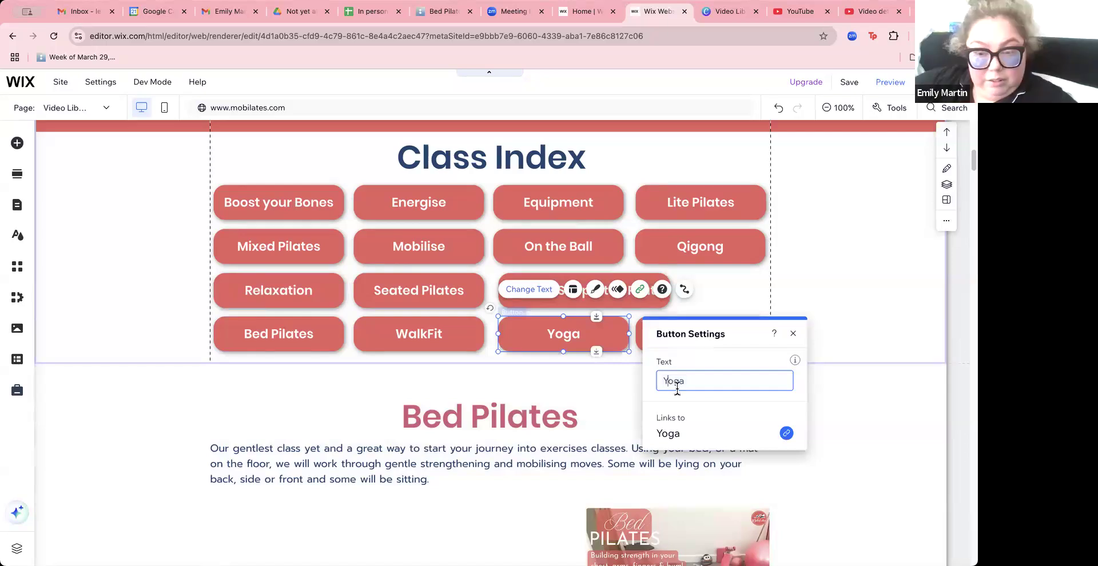
text(Seated)
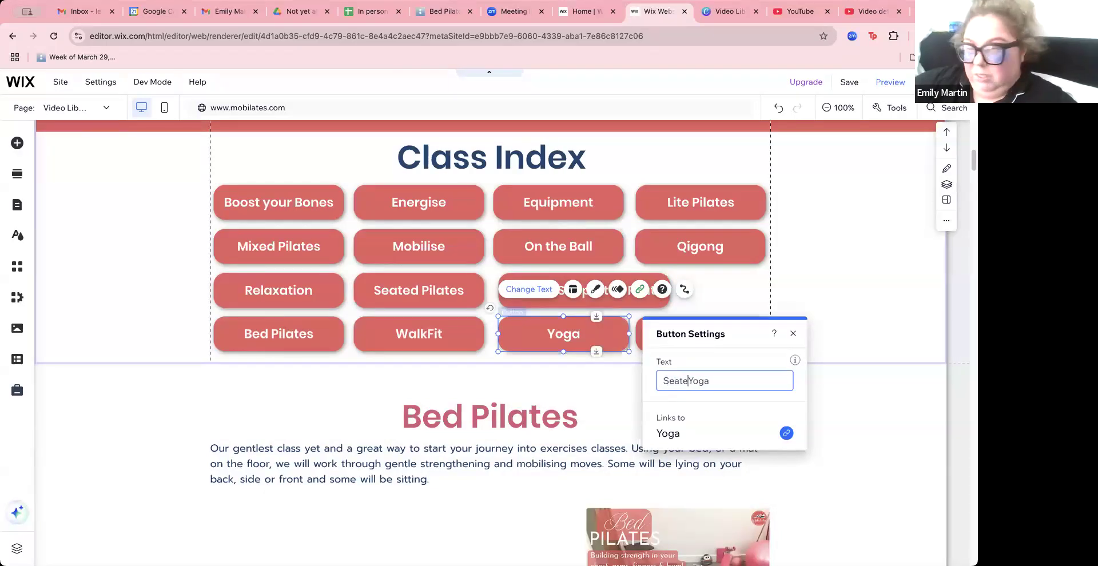
click(441, 440)
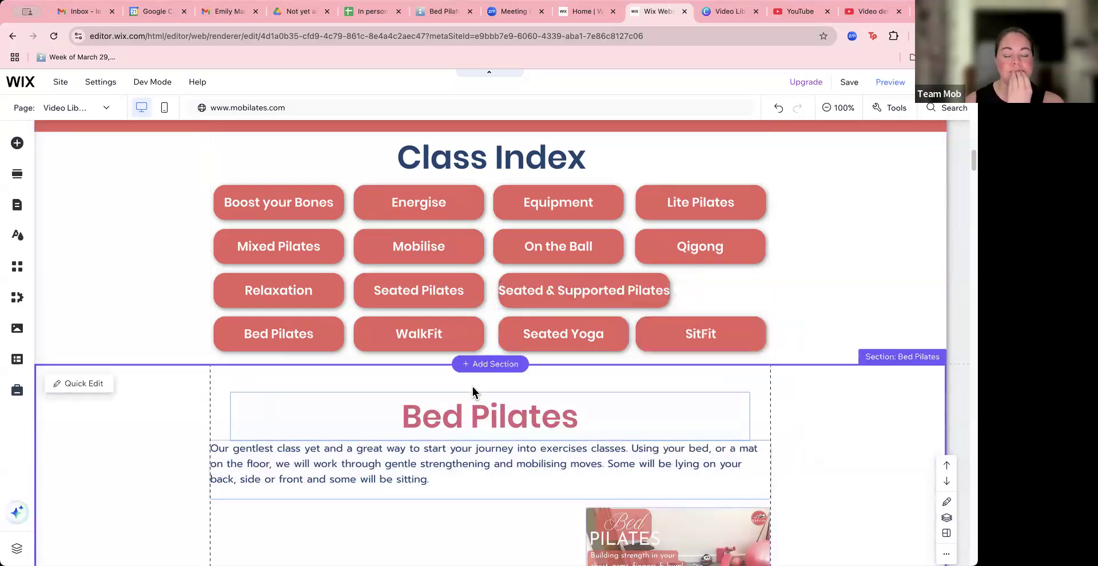
Step: Delete the tools vector art and the "We Are working on the library" placeholder text from the Yoga - Seated section
scroll(472, 388, down, 20)
scroll(472, 387, down, 20)
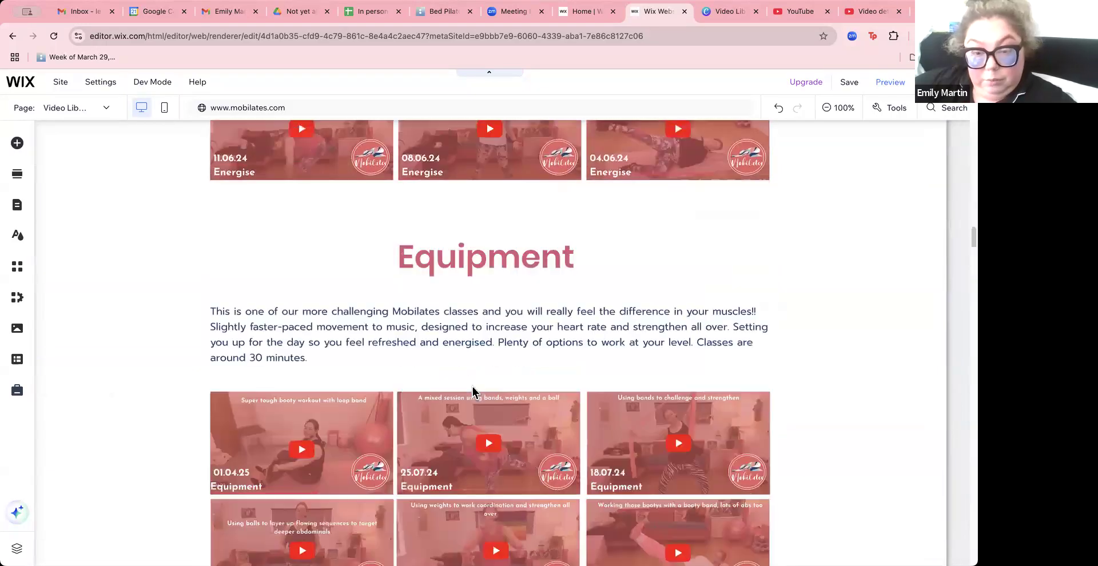
scroll(473, 392, down, 20)
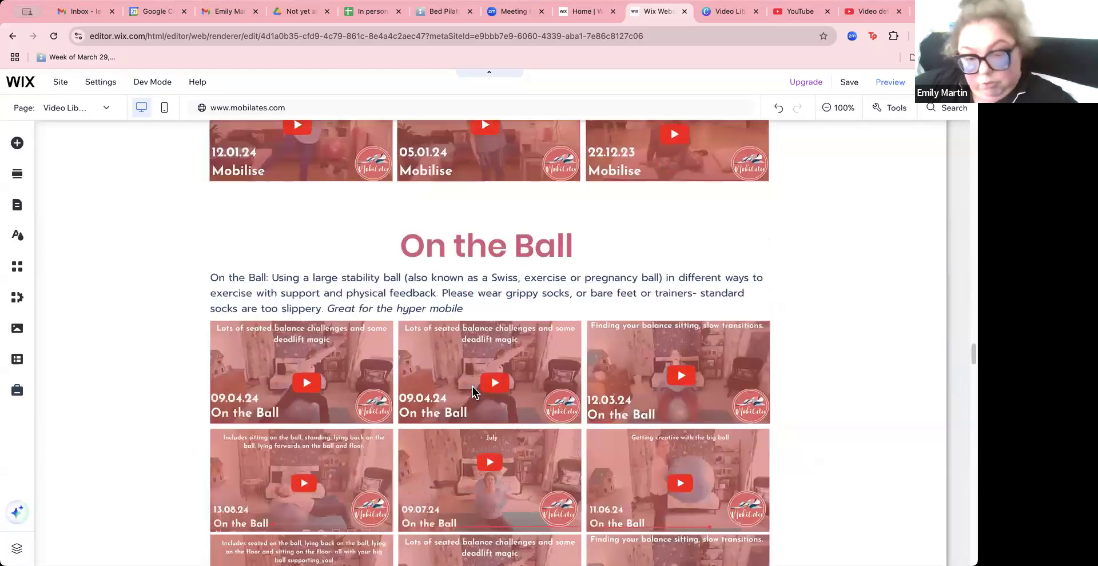
scroll(472, 391, down, 20)
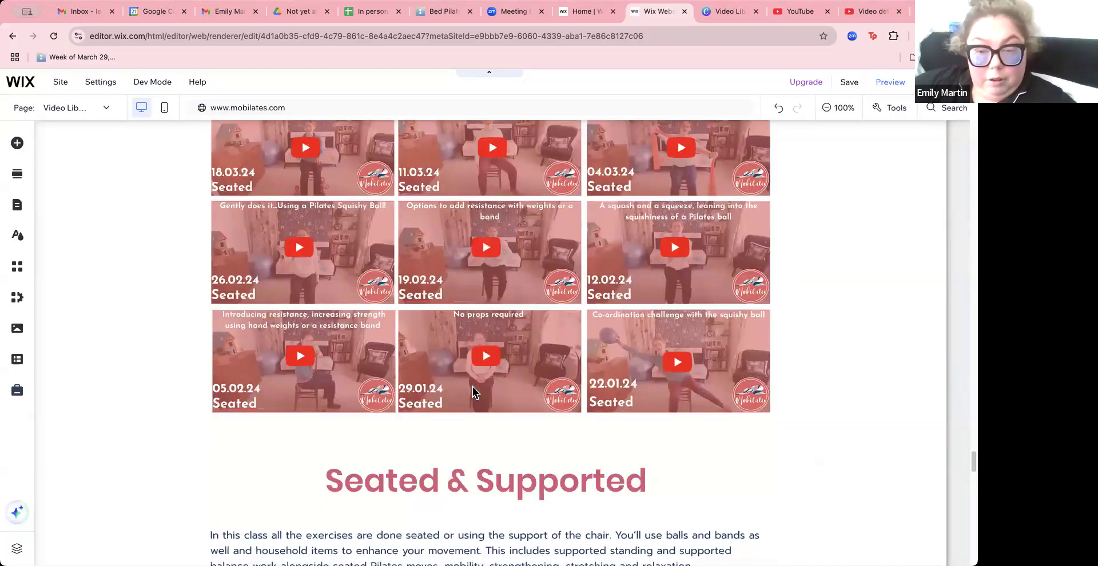
scroll(473, 391, down, 5)
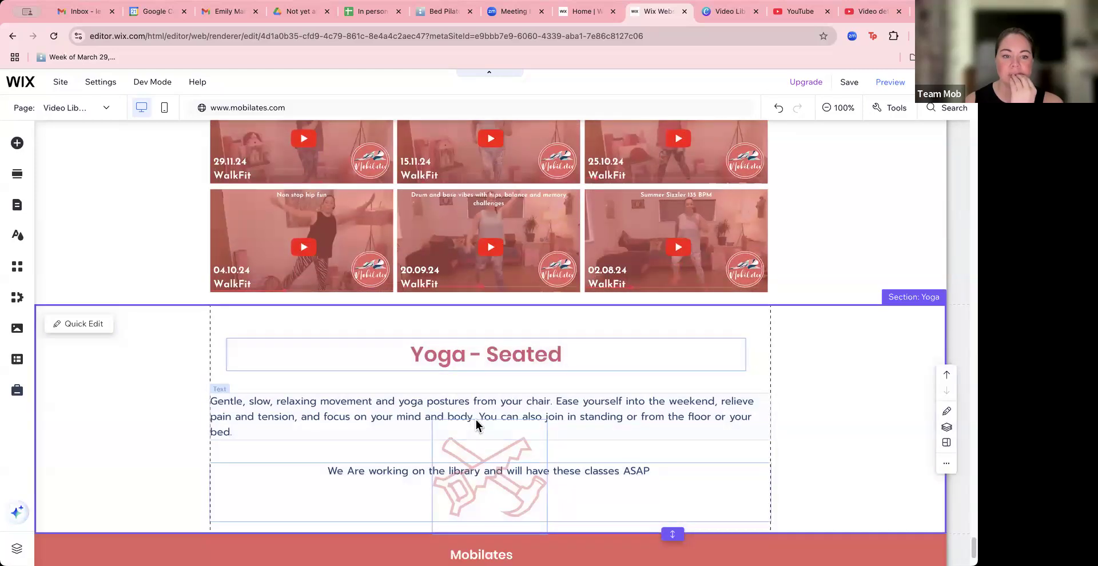
click(476, 469)
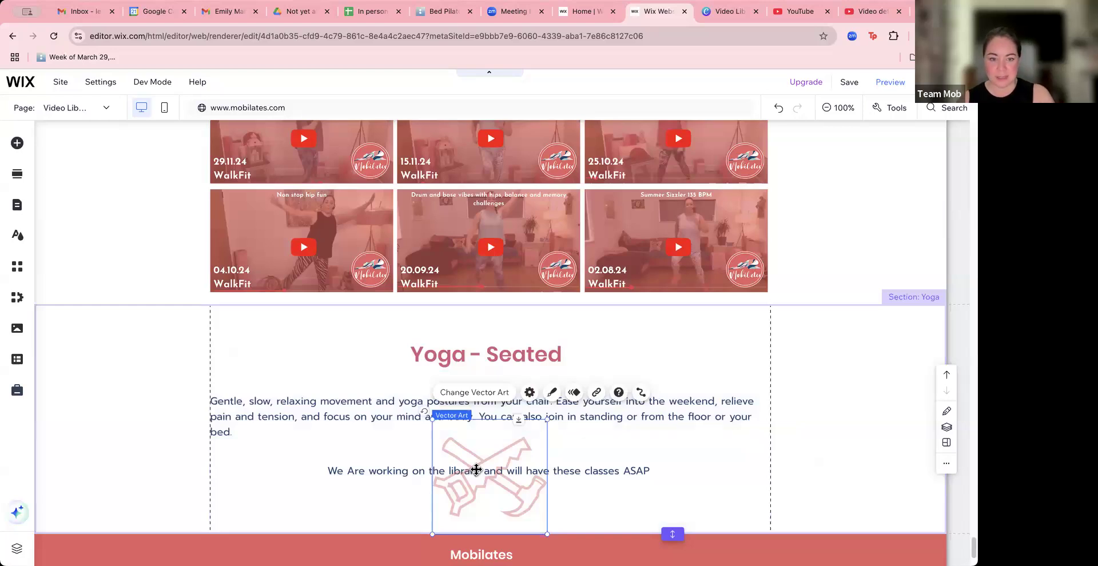
key(Delete)
click(476, 470)
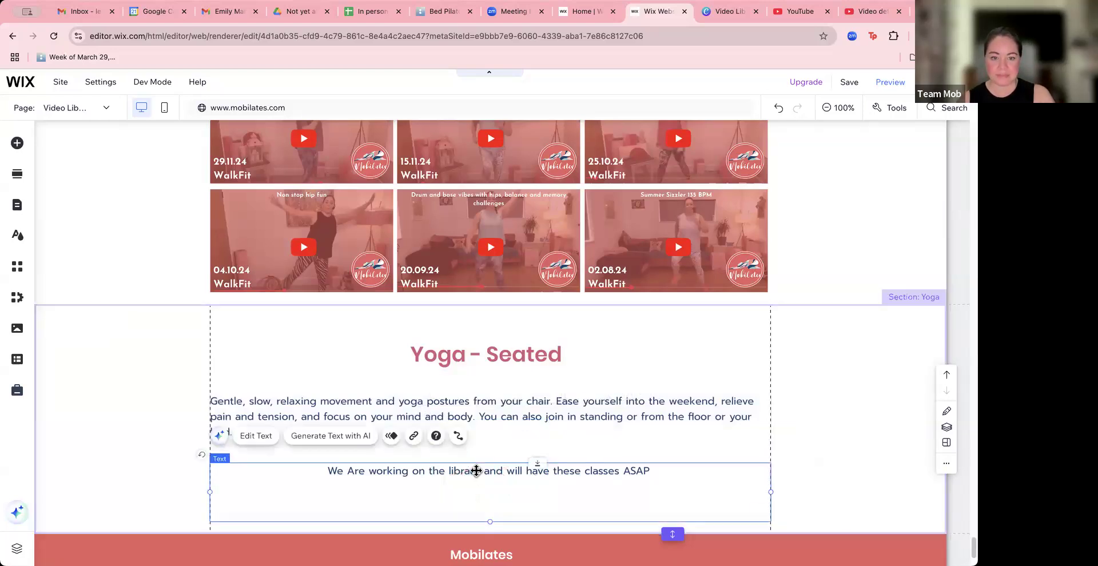
key(Delete)
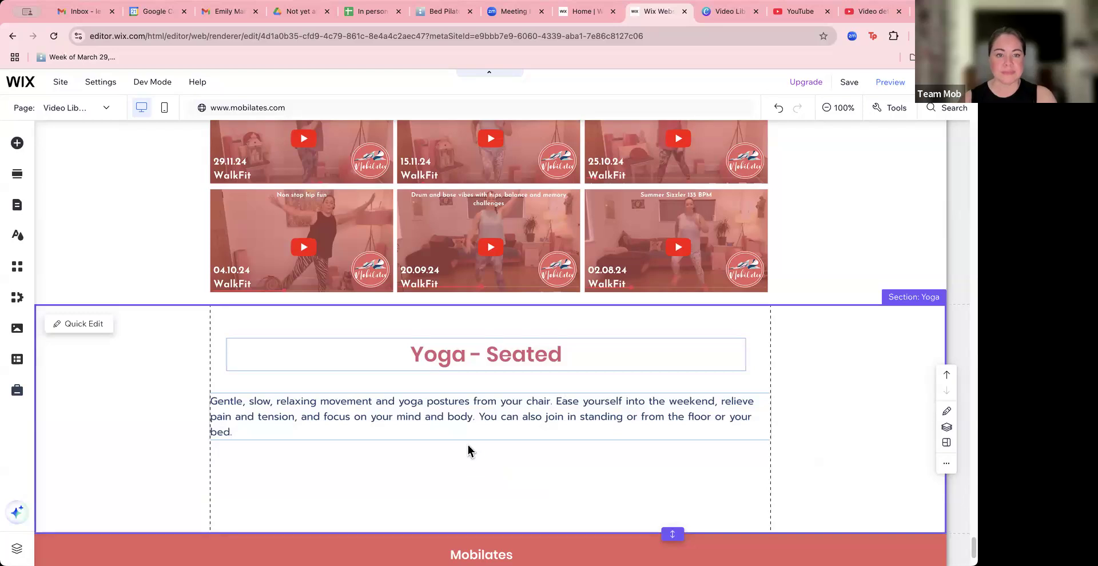
Step: Duplicate the last row of WalkFit thumbnails, dated 04.10.24, 20.09.24 and 02.08.24
scroll(468, 452, up, 3)
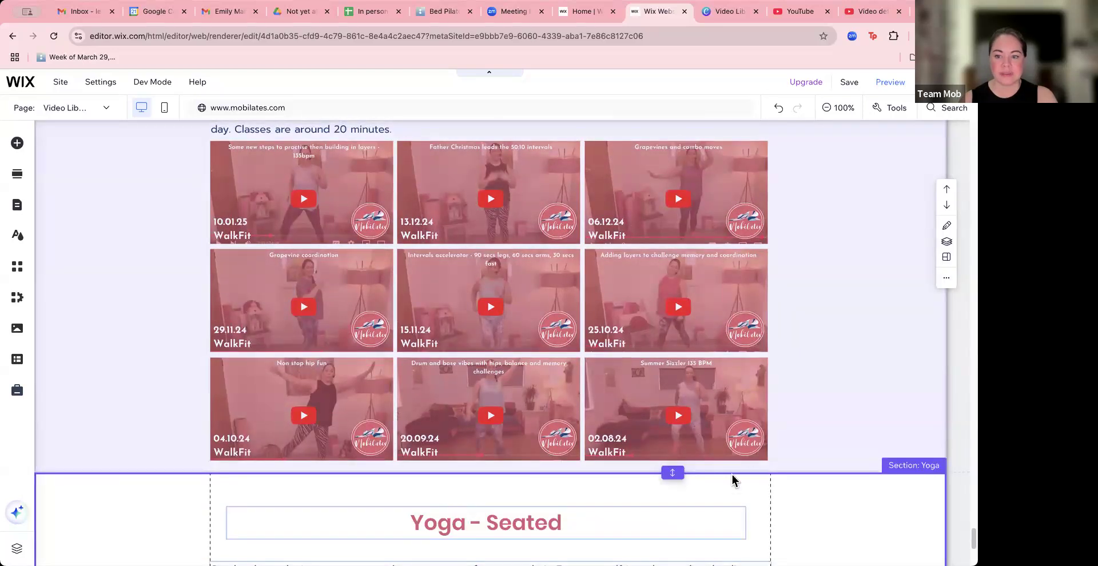
click(733, 461)
drag(732, 464, 297, 386)
right_click(297, 386)
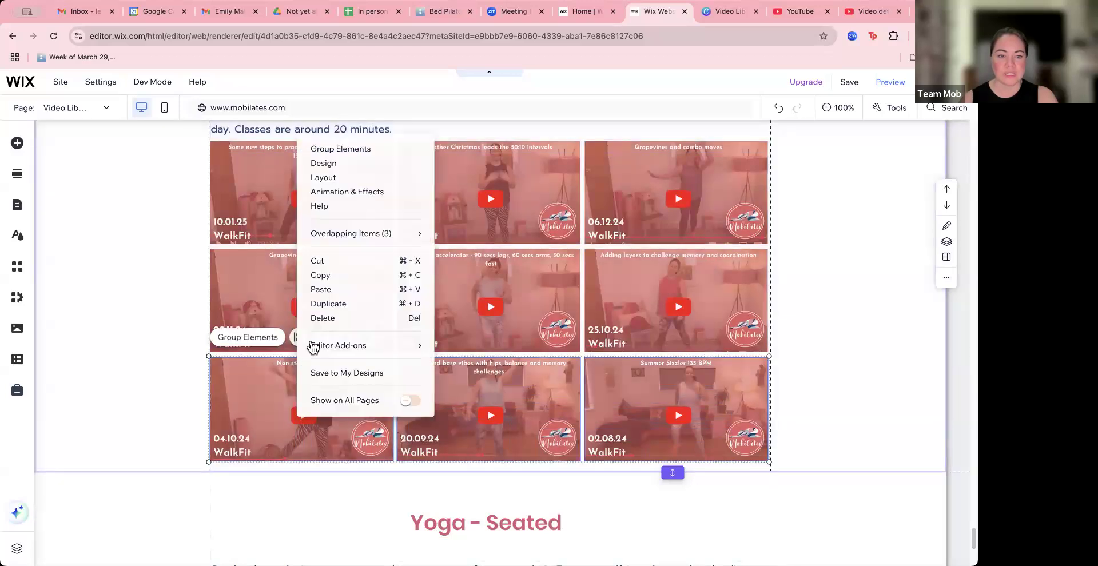
click(327, 304)
Step: Extend the height of the Yoga - Seated section to make room for a row of thumbnails beneath its description
scroll(535, 398, down, 5)
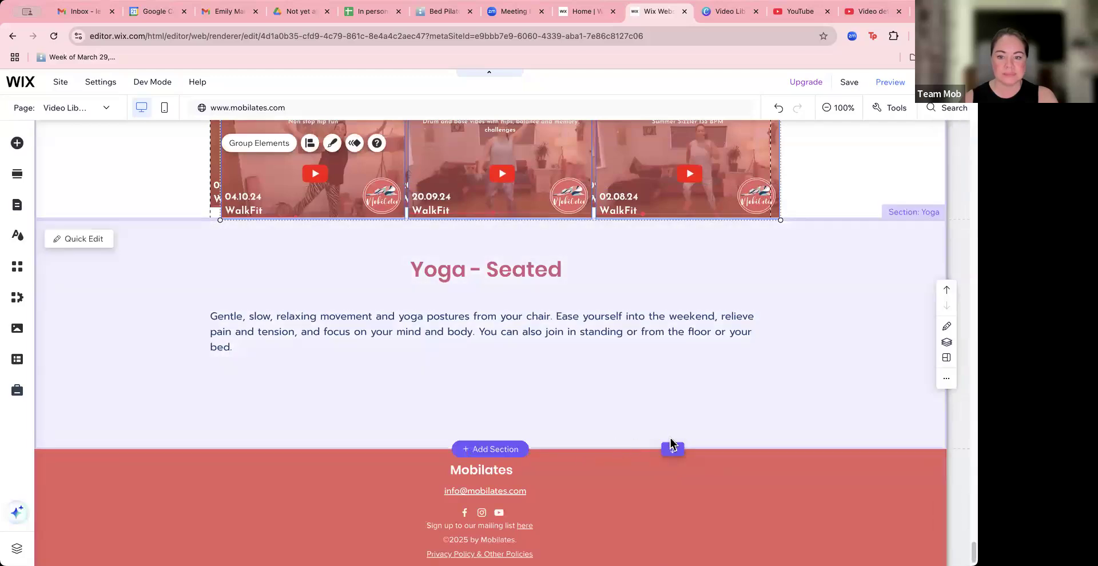
click(674, 445)
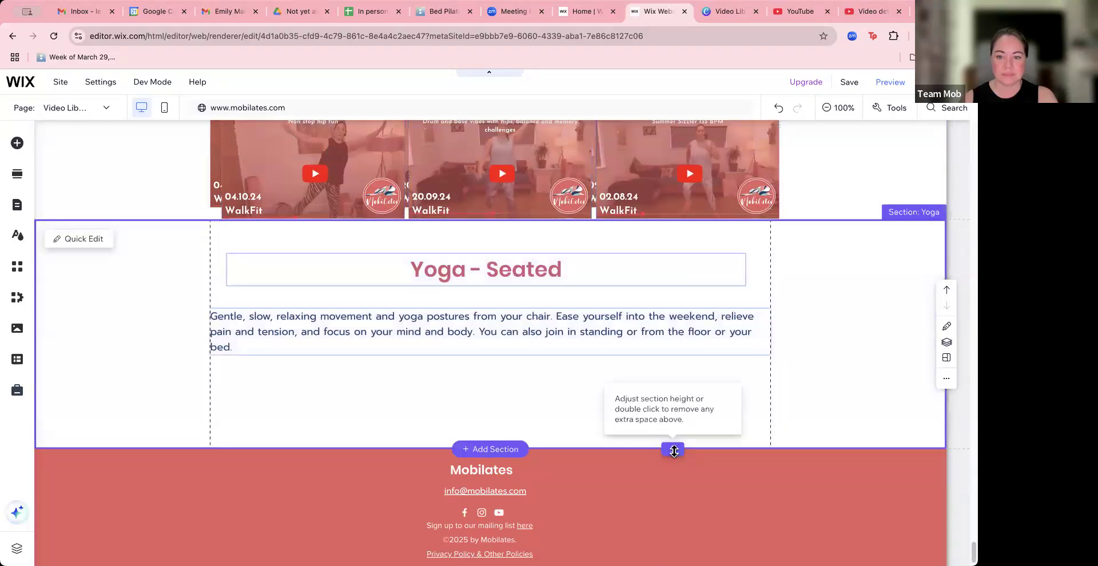
drag(674, 444, 673, 562)
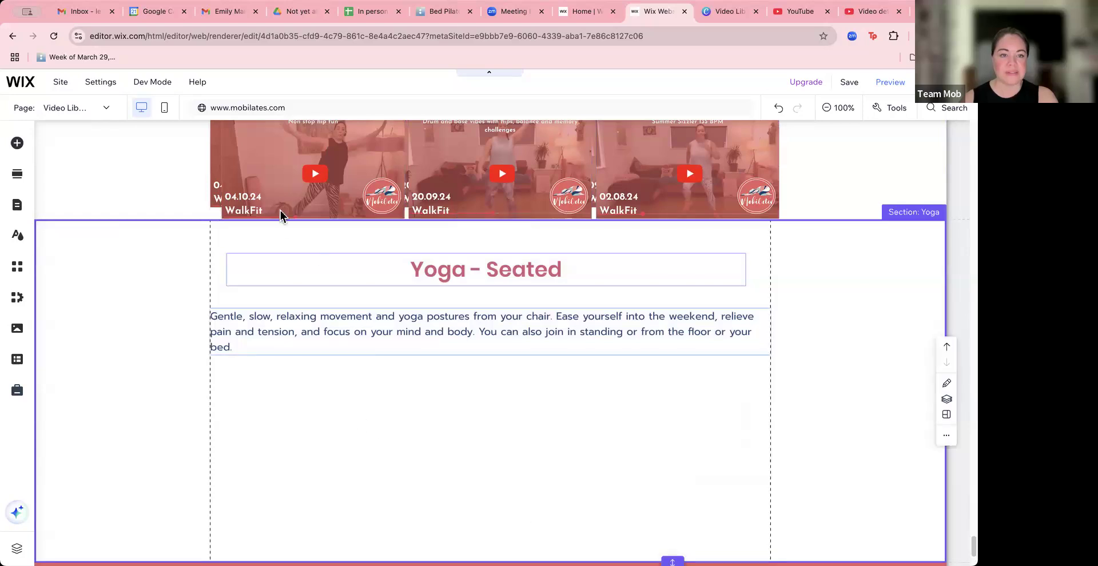
Step: Move the duplicated 04.10.24 WalkFit thumbnail into the Yoga - Seated section, beneath the description and aligned with its left edge
drag(287, 177, 275, 451)
click(177, 363)
click(281, 161)
click(278, 156)
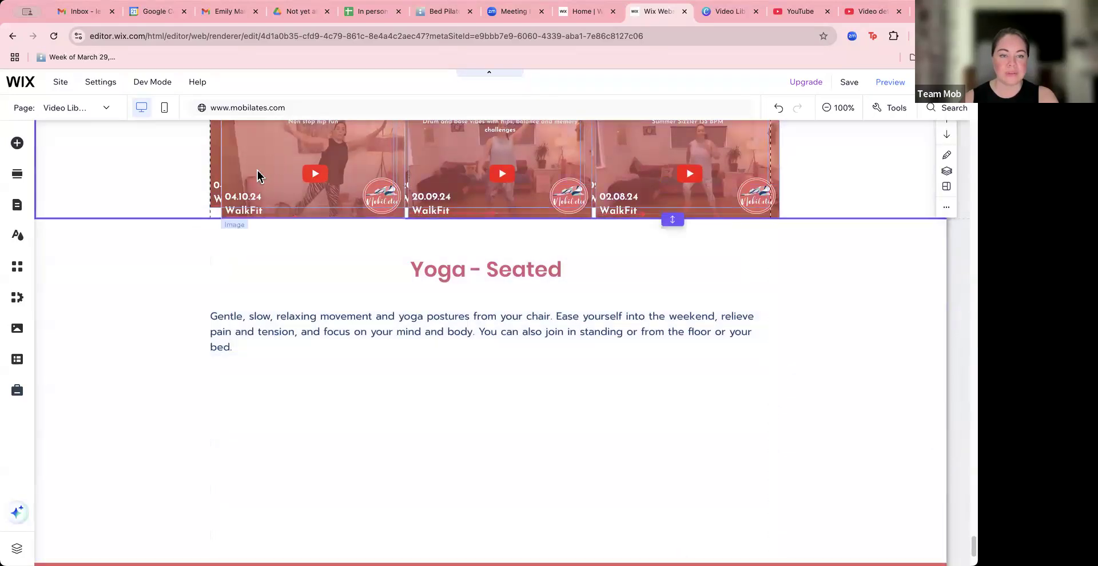
scroll(274, 208, up, 1)
scroll(275, 209, up, 3)
drag(299, 221, 284, 467)
drag(432, 464, 421, 498)
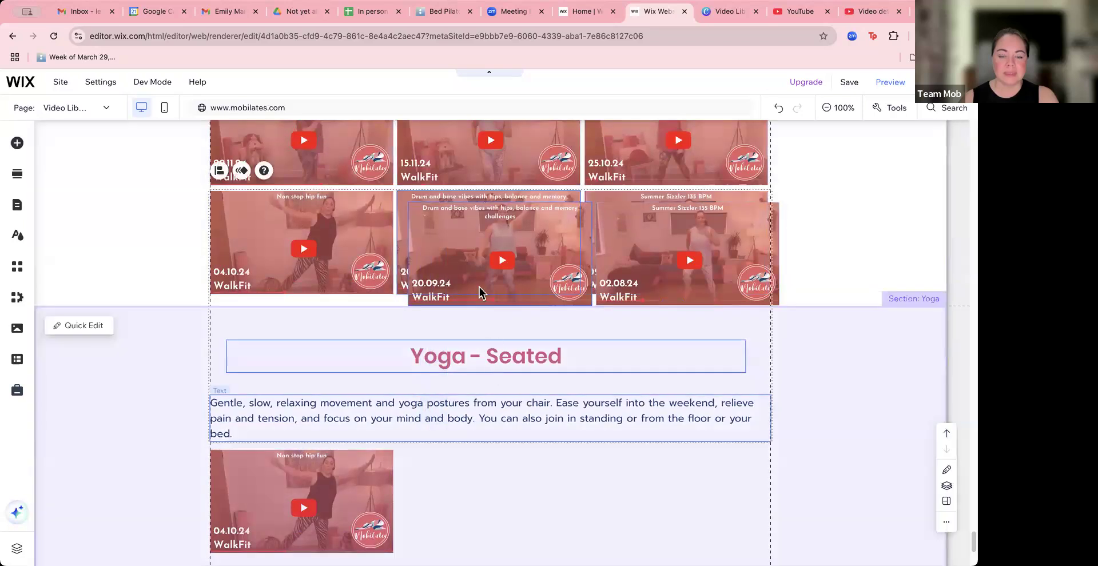
drag(456, 247, 456, 299)
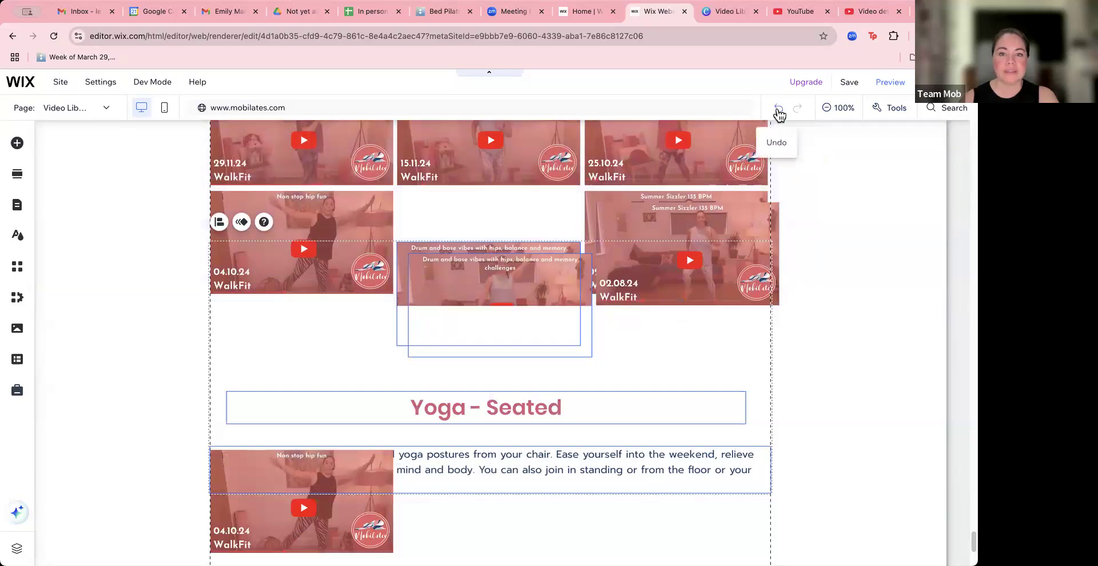
click(779, 108)
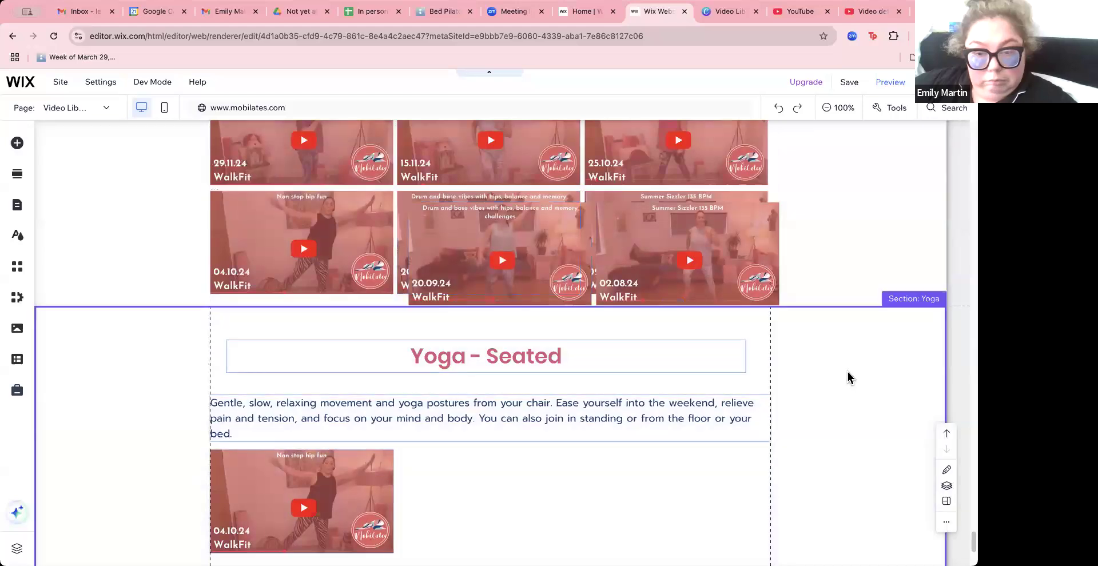
click(850, 378)
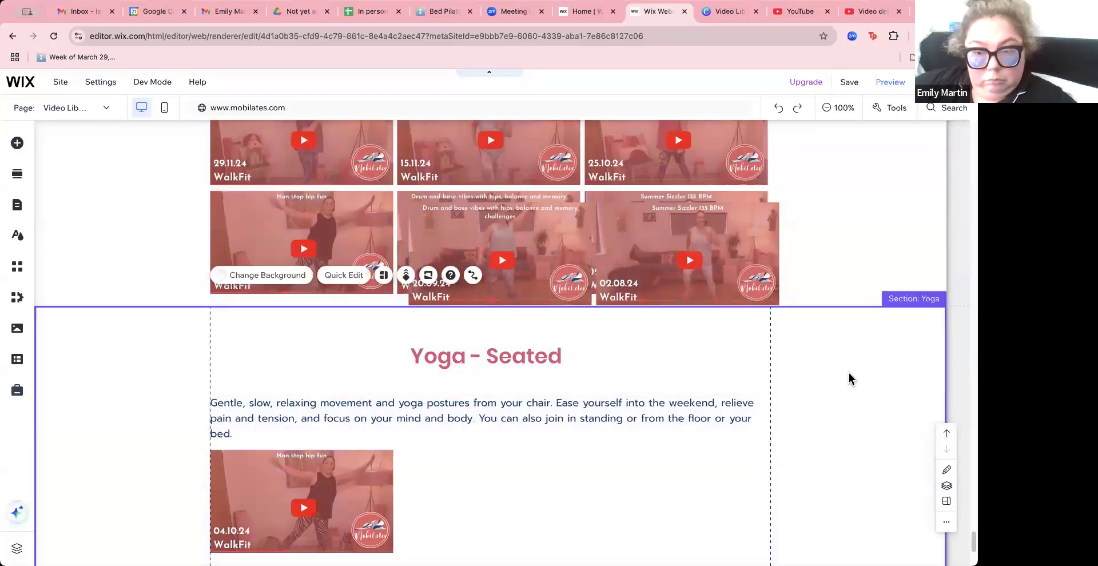
Step: Move the duplicated 20.09.24 and 02.08.24 thumbnails into the Yoga - Seated section, completing a three-column row beside the 04.10.24 copy
click(460, 222)
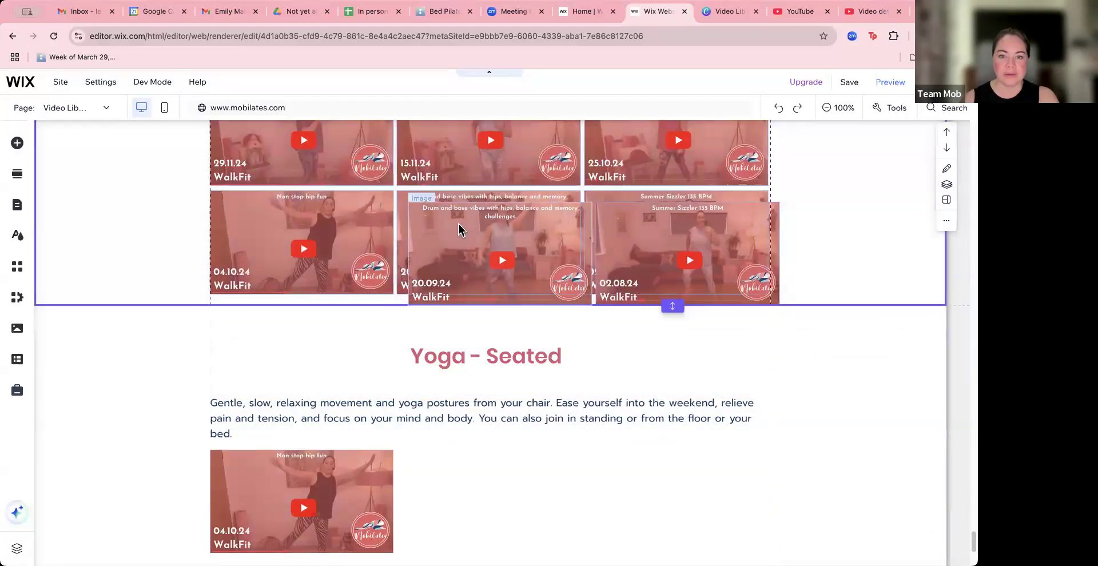
drag(465, 233, 455, 480)
drag(645, 232, 635, 483)
scroll(541, 303, down, 4)
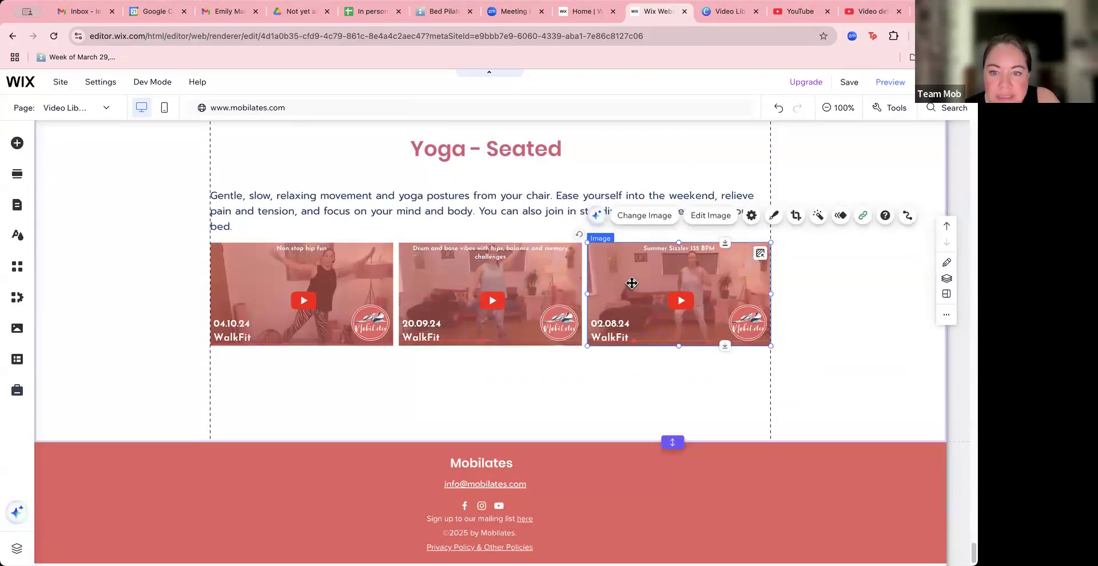
click(596, 386)
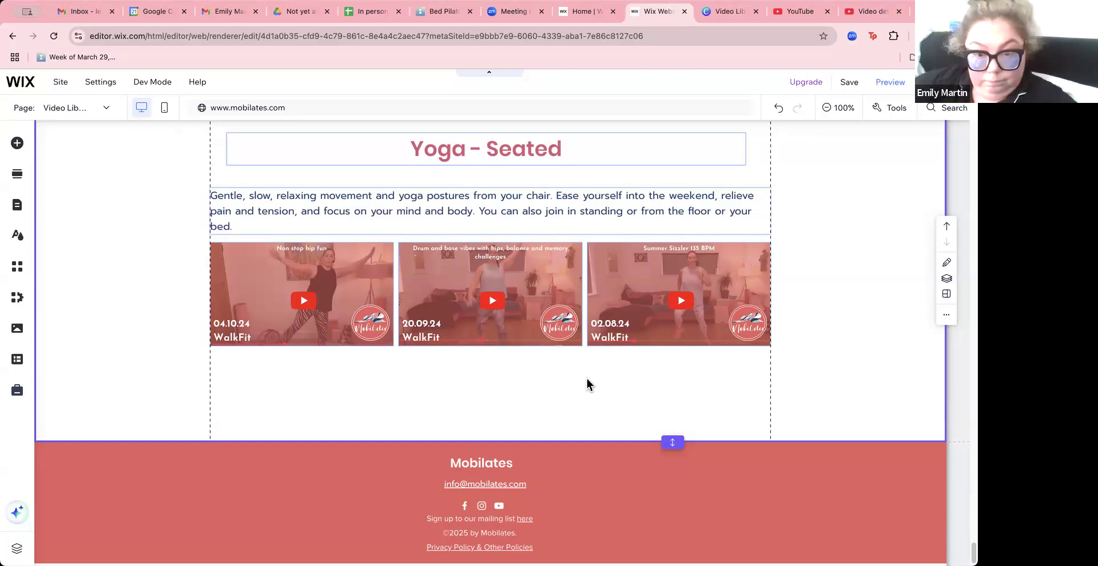
Step: Switch to the Canva design Video Libary Youtube Cover and select the 07.03.25 Seated Yoga cover on page 8
click(724, 11)
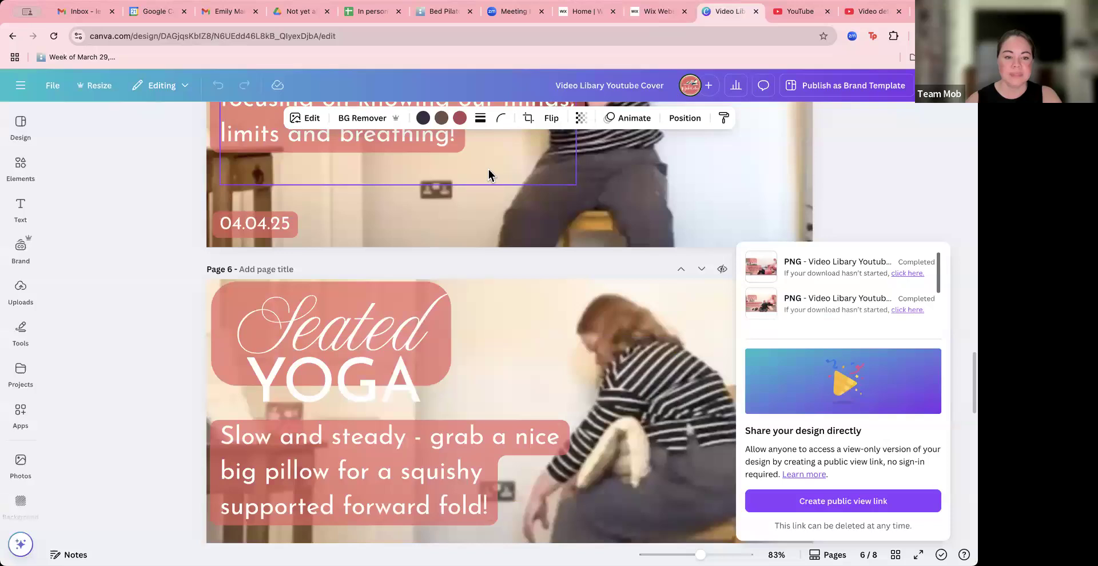
scroll(488, 174, down, 15)
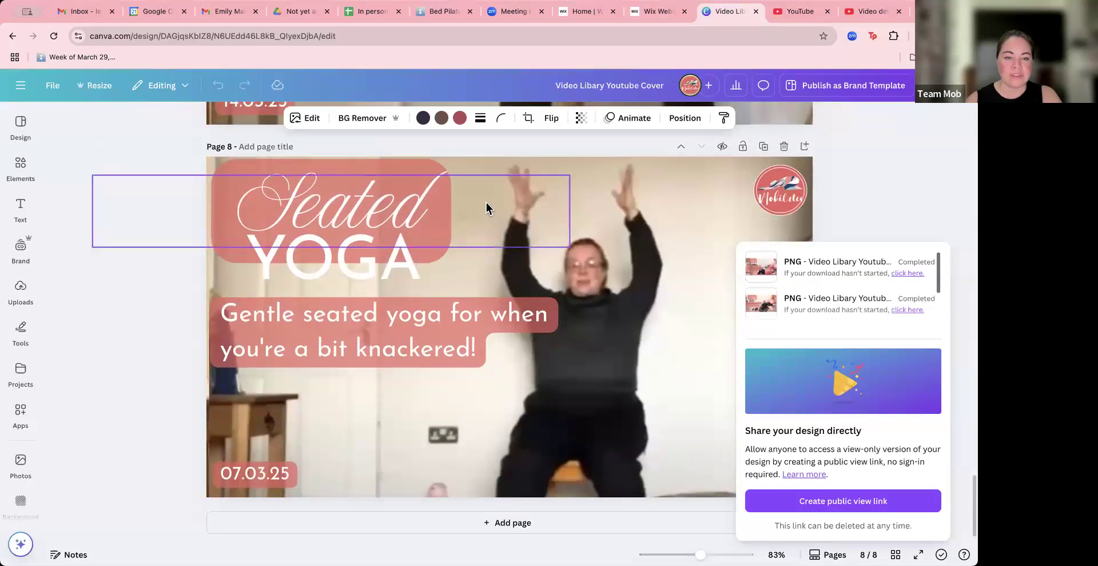
scroll(487, 202, up, 8)
scroll(487, 209, up, 10)
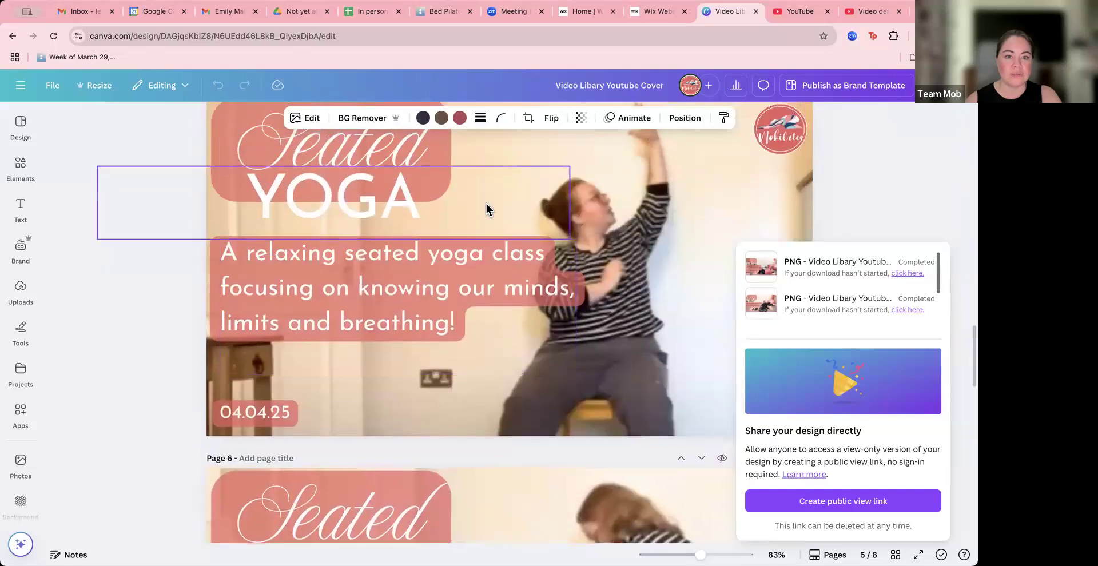
scroll(487, 209, down, 20)
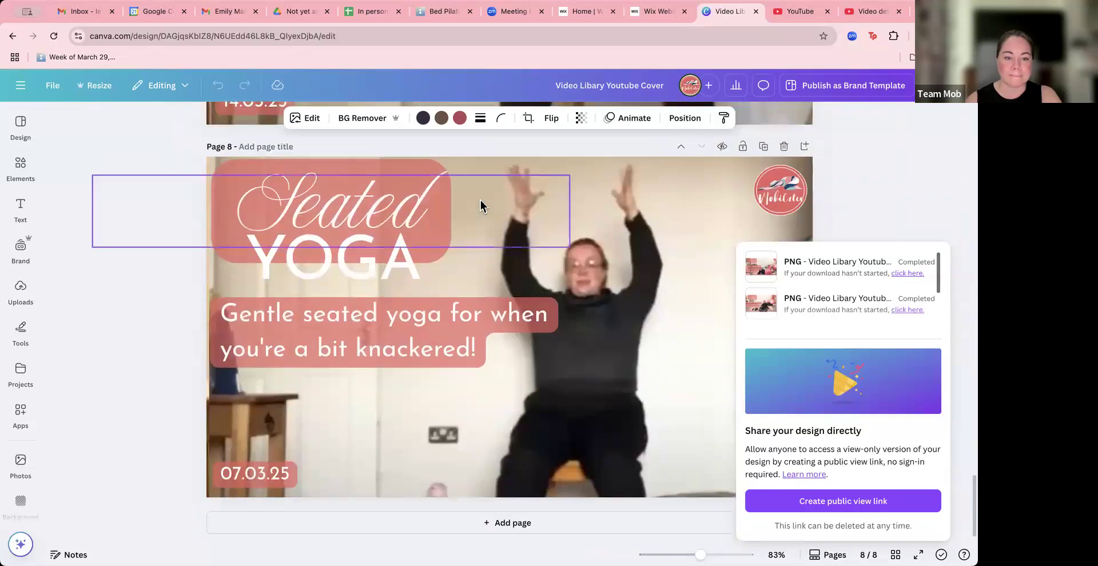
click(428, 245)
click(606, 338)
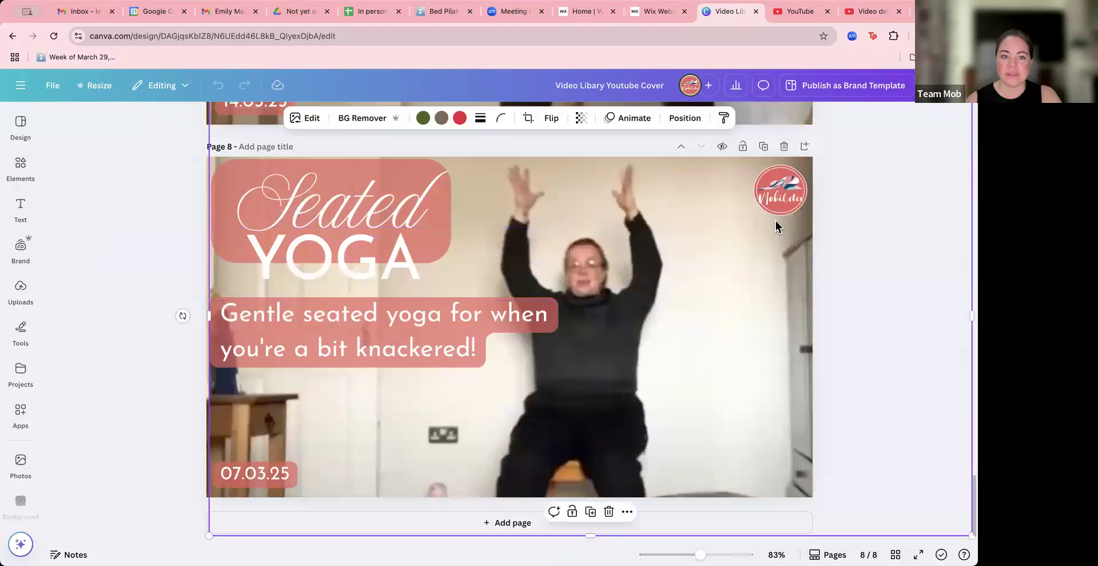
Step: Download only the current page 8 as a PNG with file compression enabled
click(944, 85)
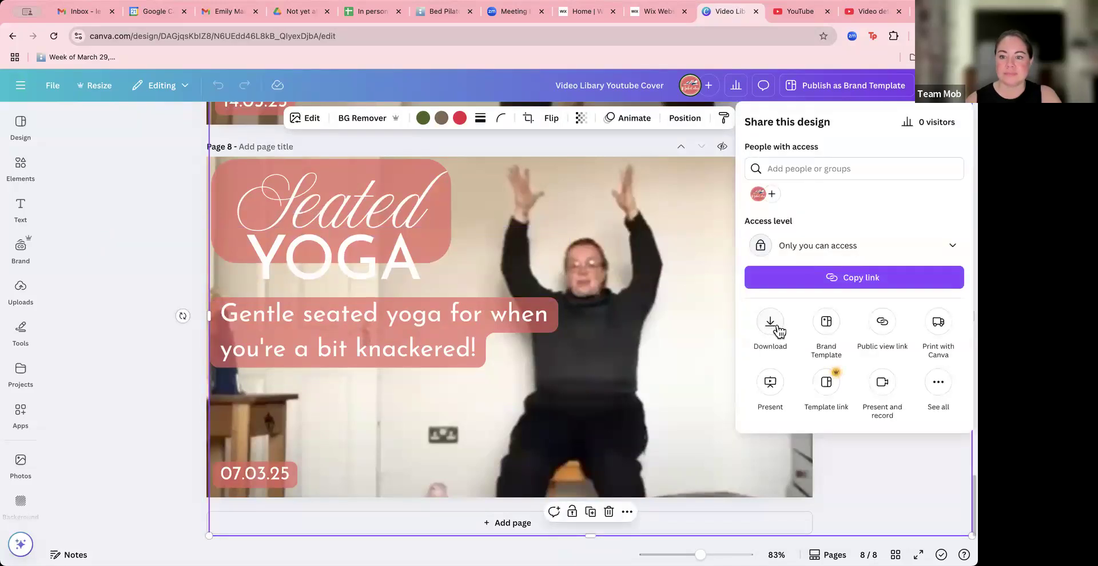
click(767, 322)
click(753, 266)
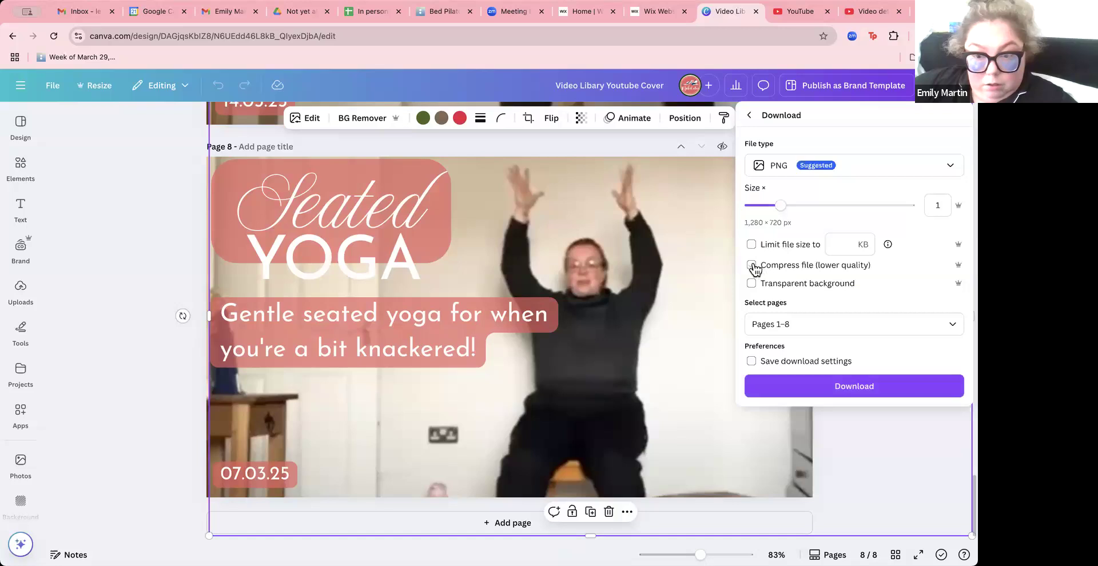
click(765, 323)
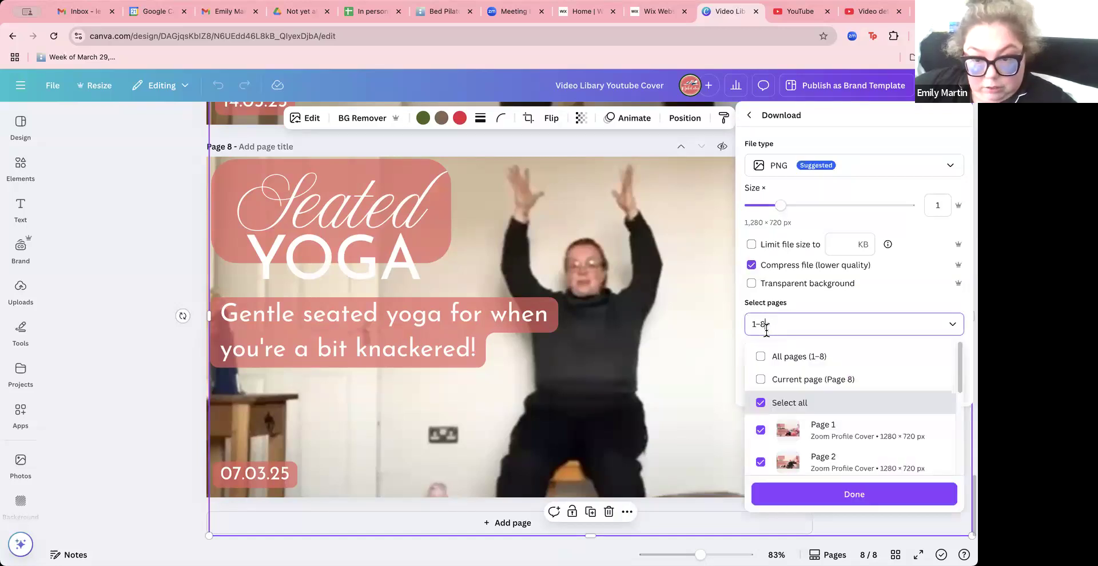
click(761, 380)
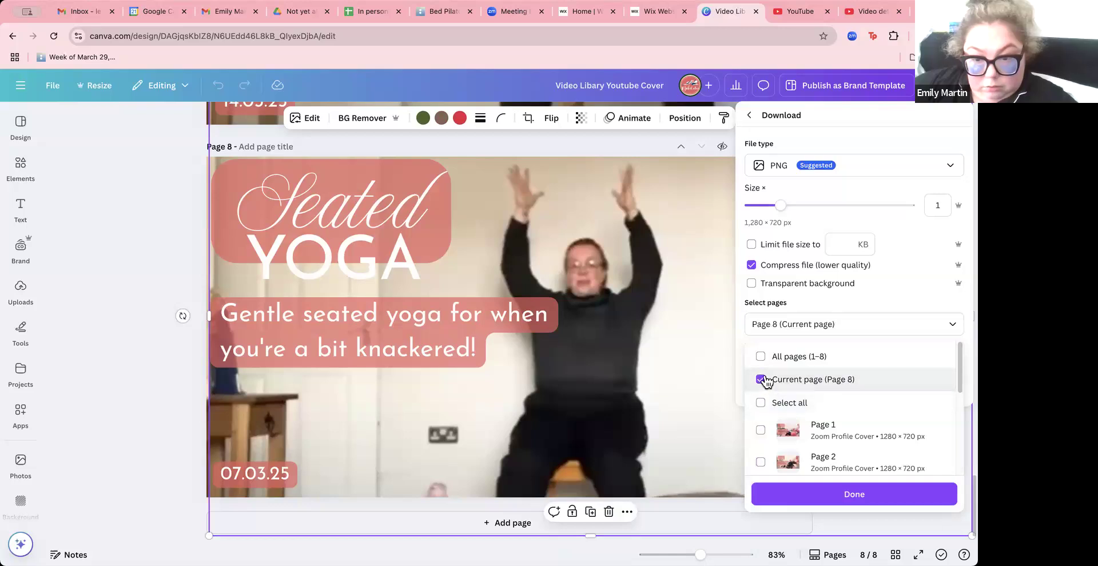
click(852, 495)
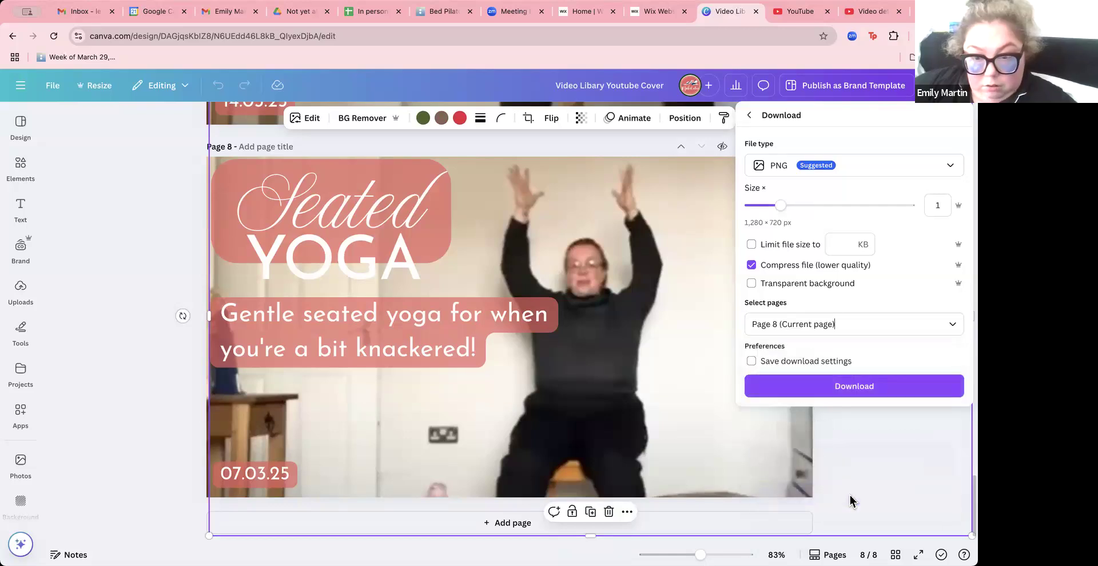
click(838, 387)
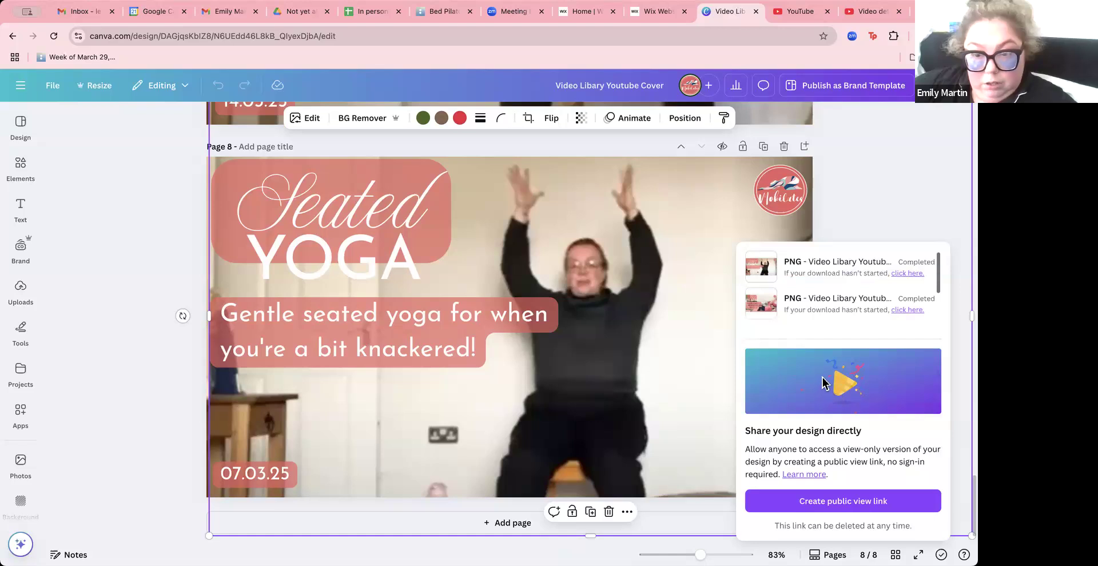
Step: In the Wix editor, start replacing the 02.08.24 WalkFit image under Yoga - Seated and upload the downloaded Seated Yoga cover
click(664, 17)
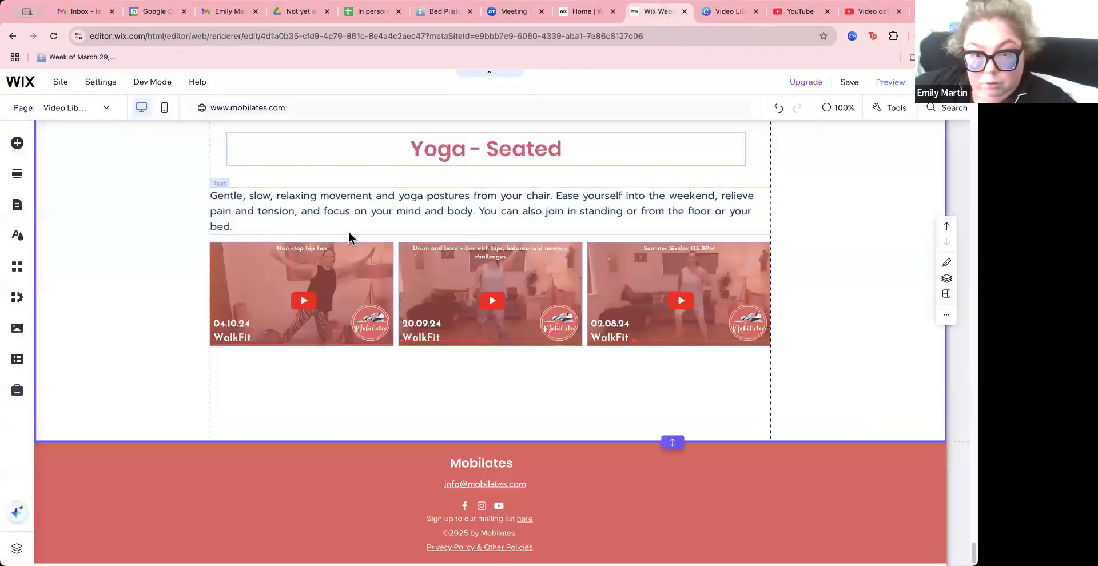
click(622, 296)
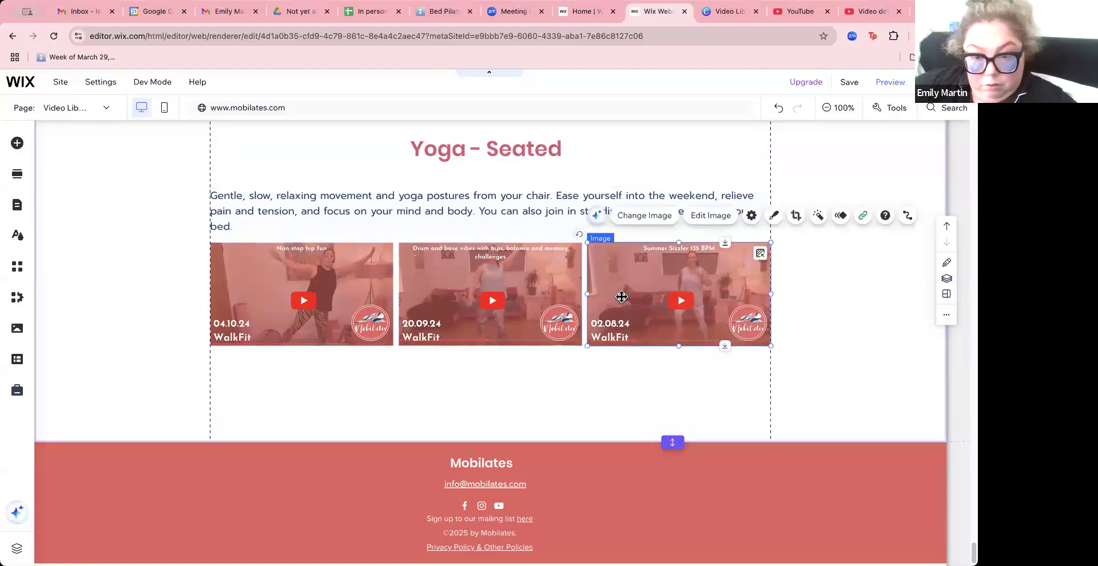
click(640, 218)
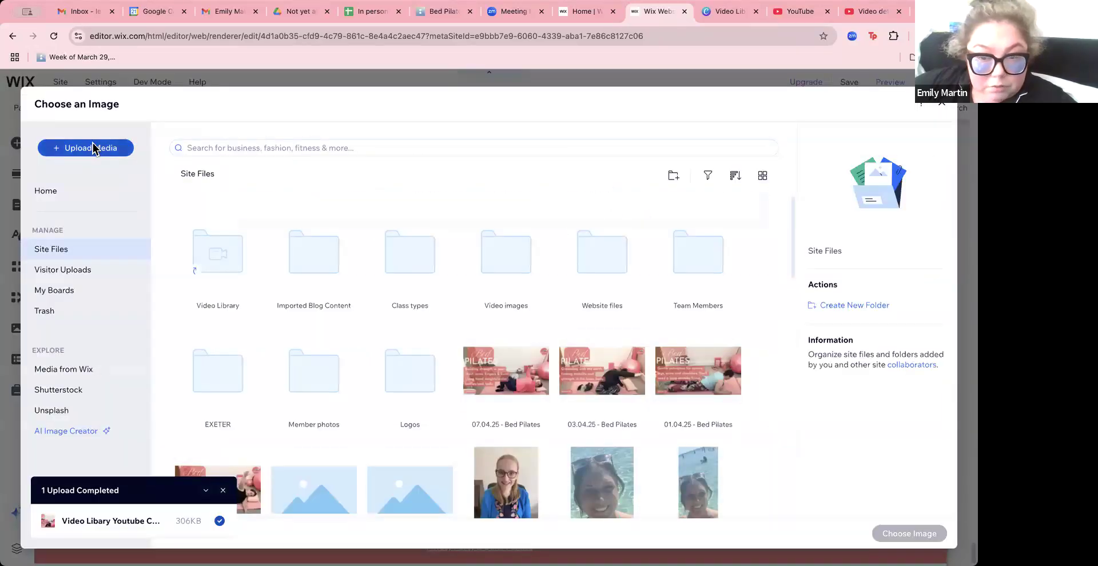
click(97, 148)
click(454, 334)
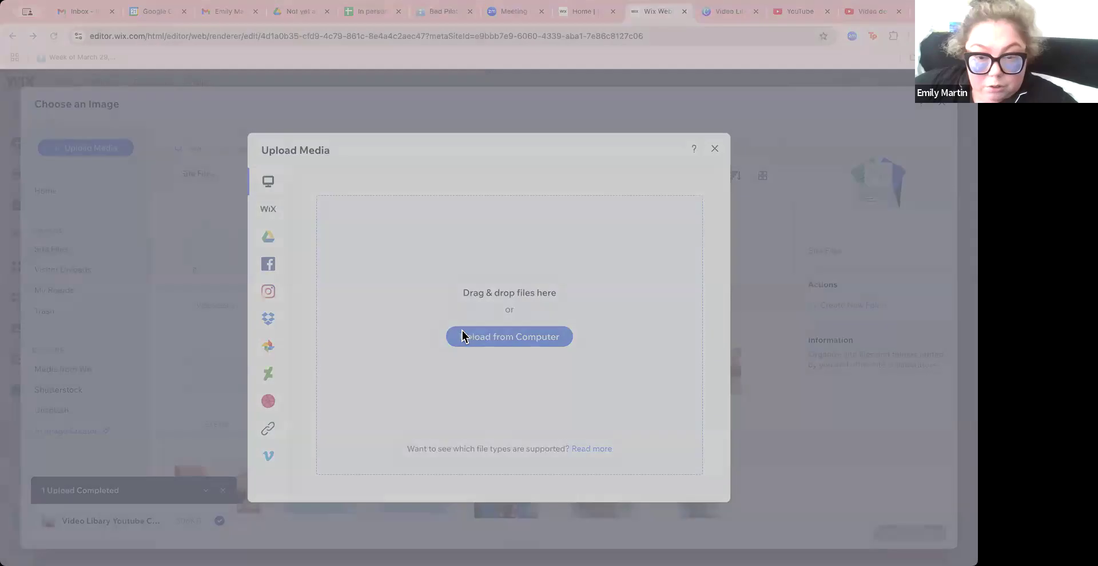
click(669, 492)
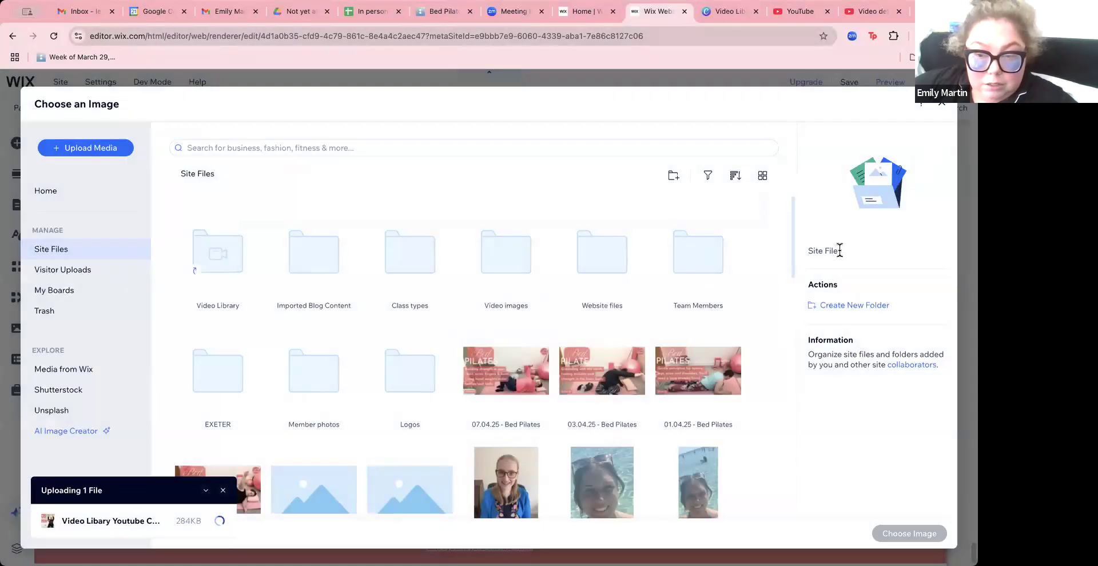
Step: Rename the uploaded cover "07.03.25 - Seated Yoga" and use it as the replacement image
click(834, 250)
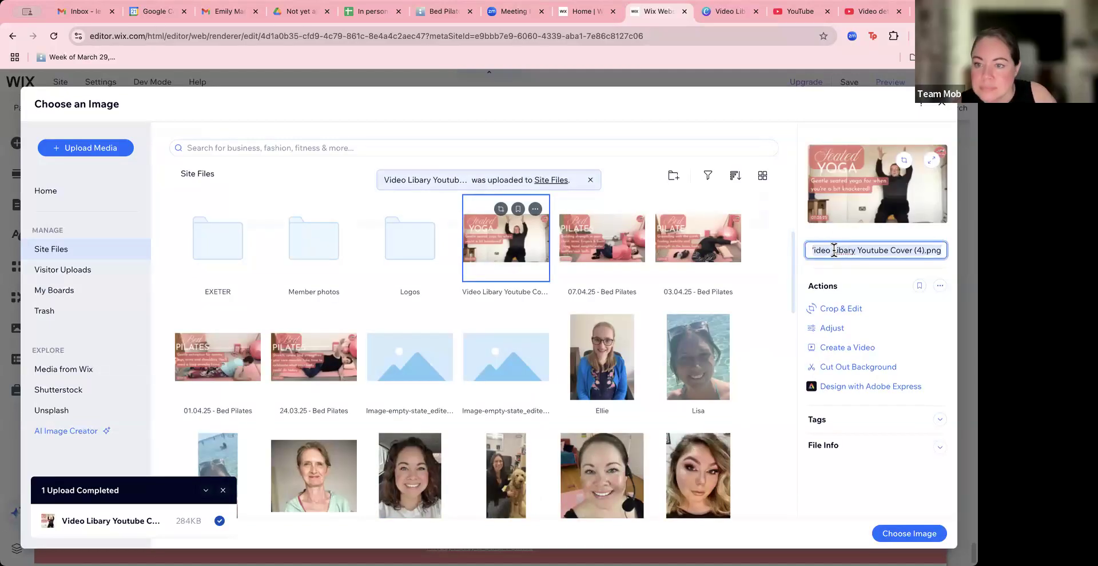
text(07.03.25 - Seated Yoga)
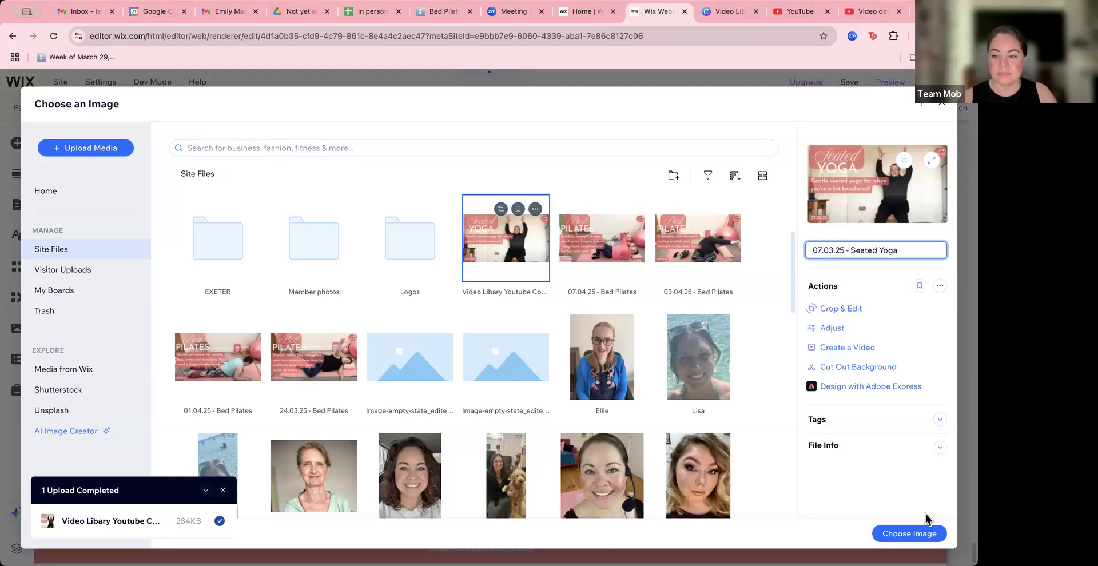
click(907, 535)
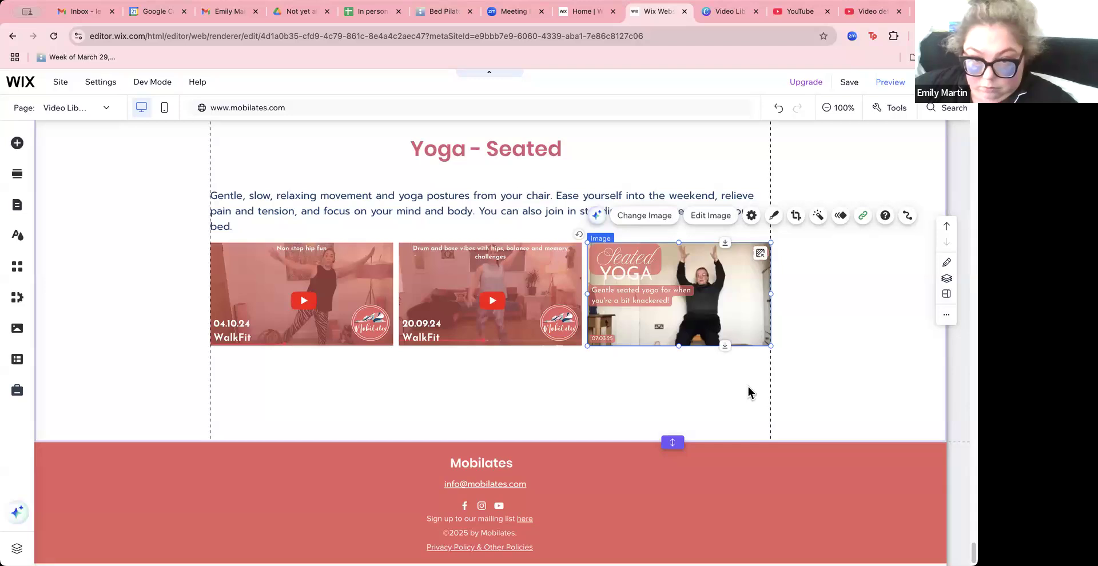
Step: Switch to YouTube Studio and search the channel content for "seated yoga", listing all matching videos
click(868, 13)
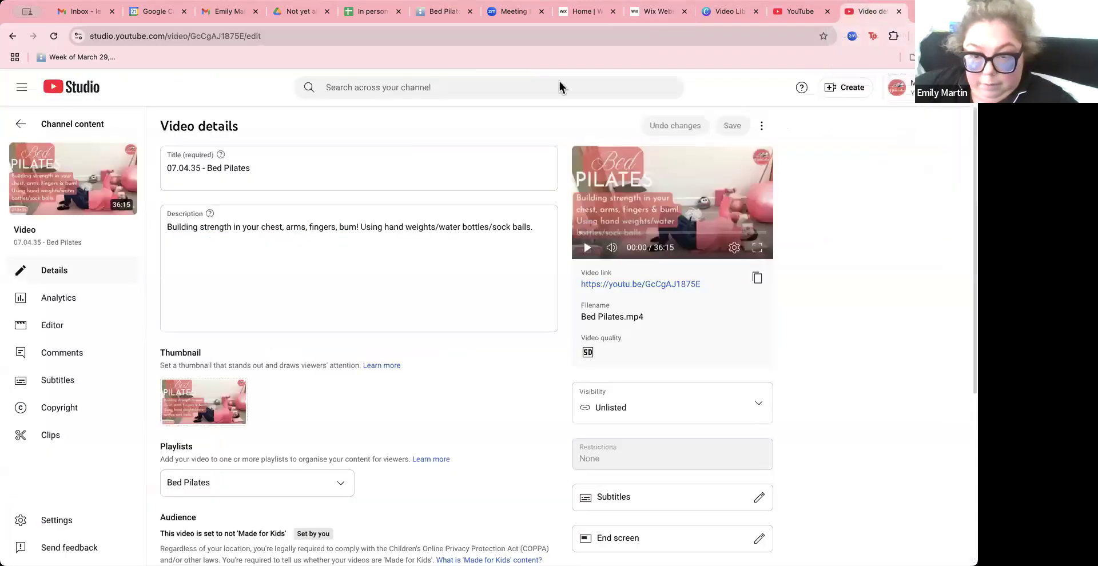
click(20, 129)
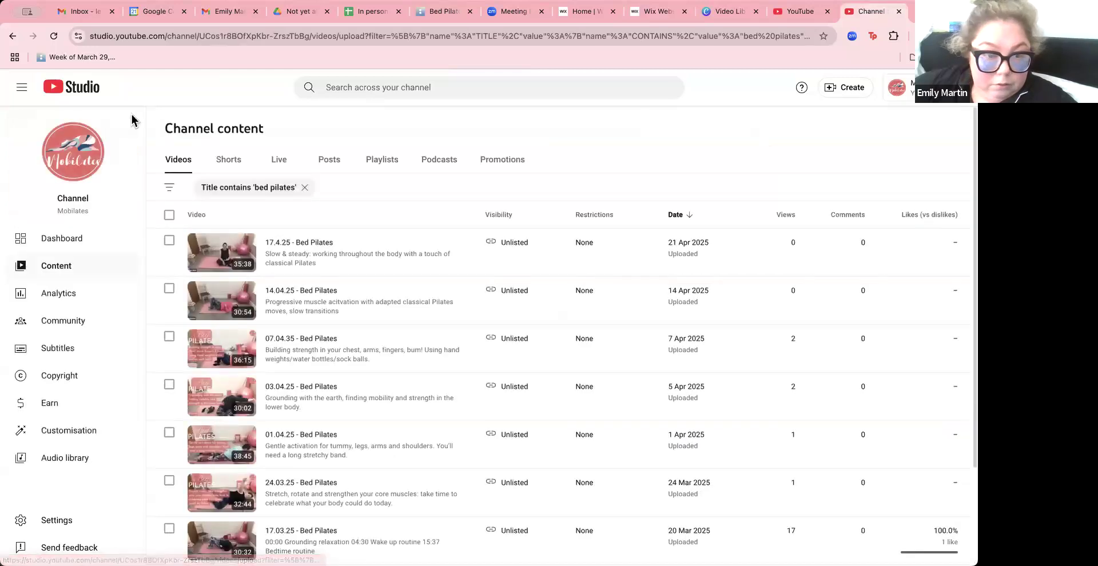
click(367, 86)
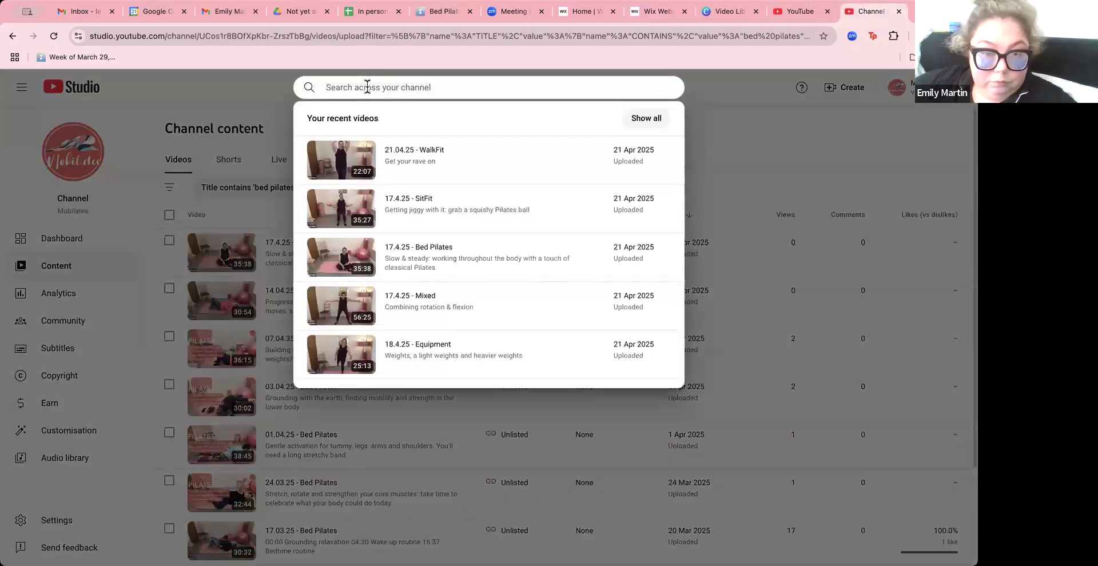
text(seated)
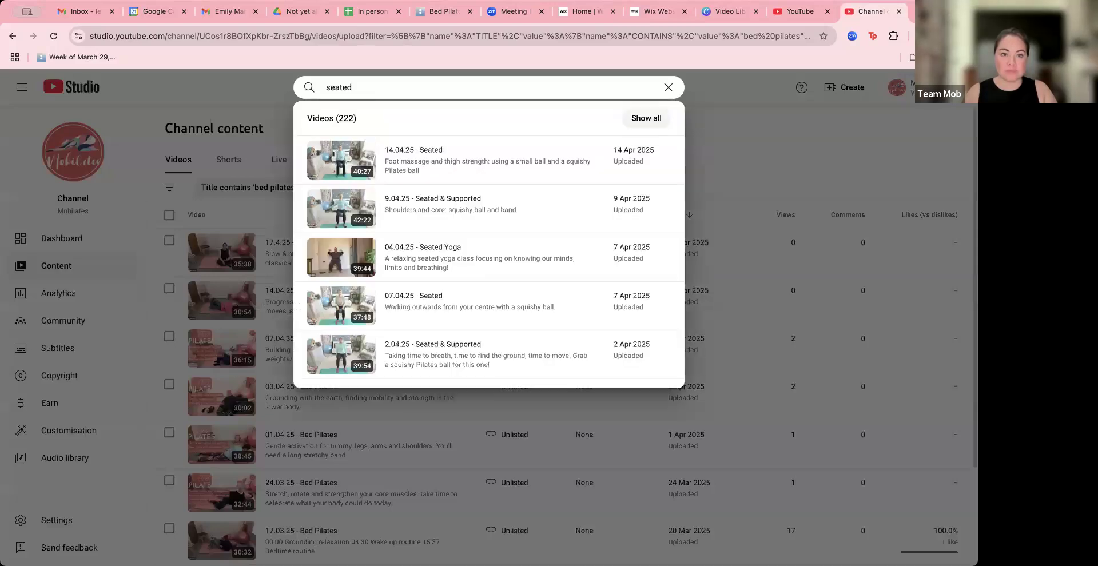
text( yoga)
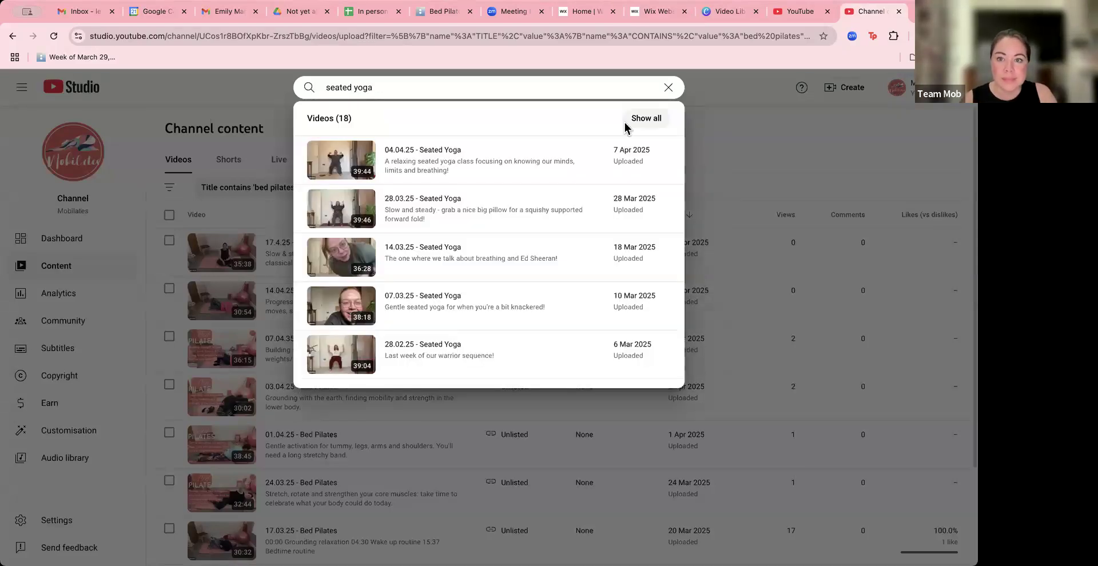
click(644, 118)
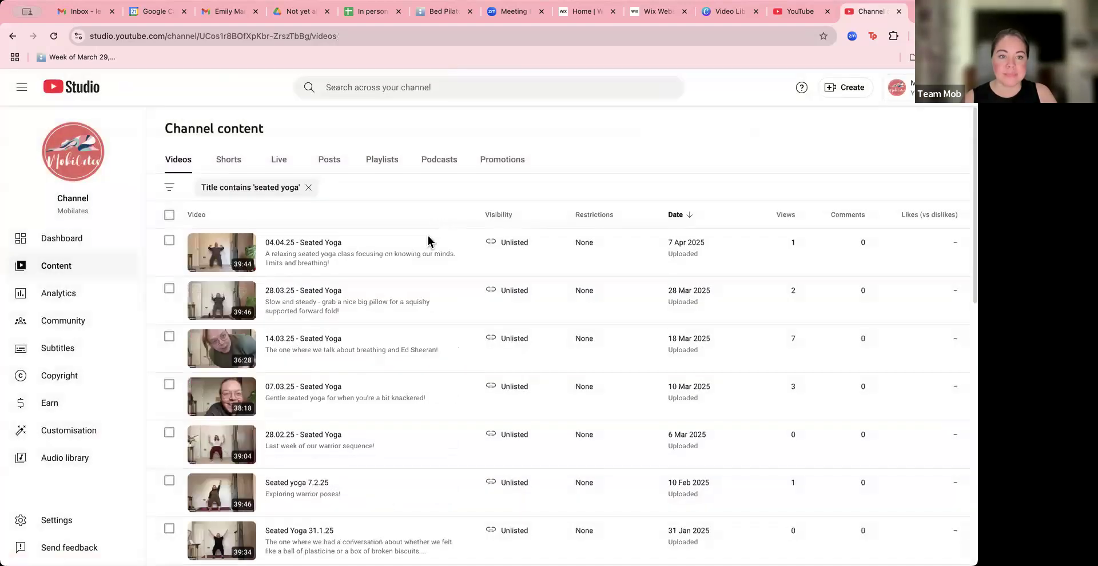
Step: Open the details of the 07.03.25 - Seated Yoga video and copy its video link
scroll(408, 363, down, 1)
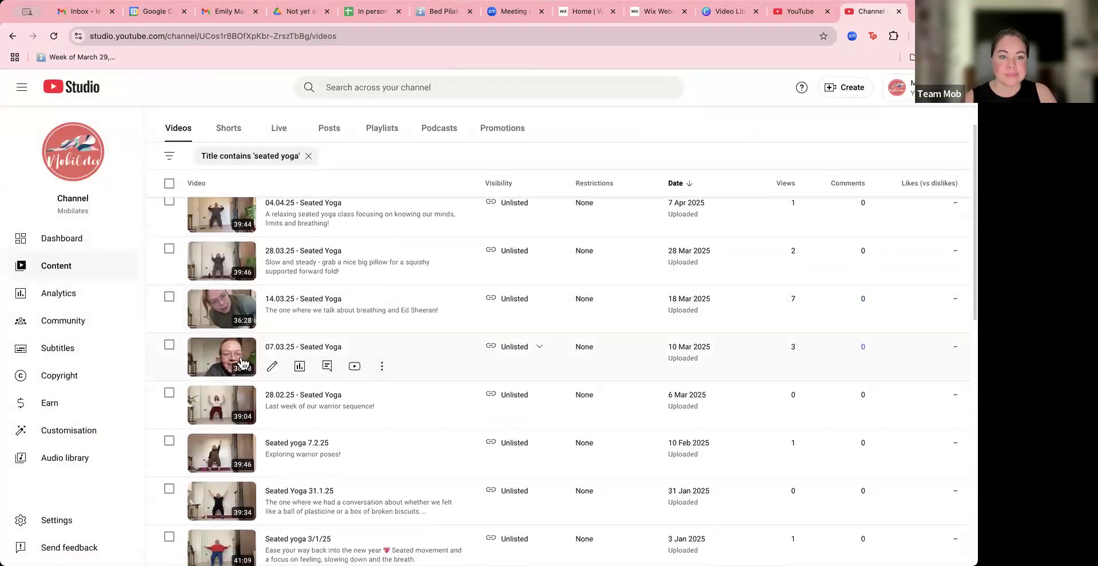
click(380, 373)
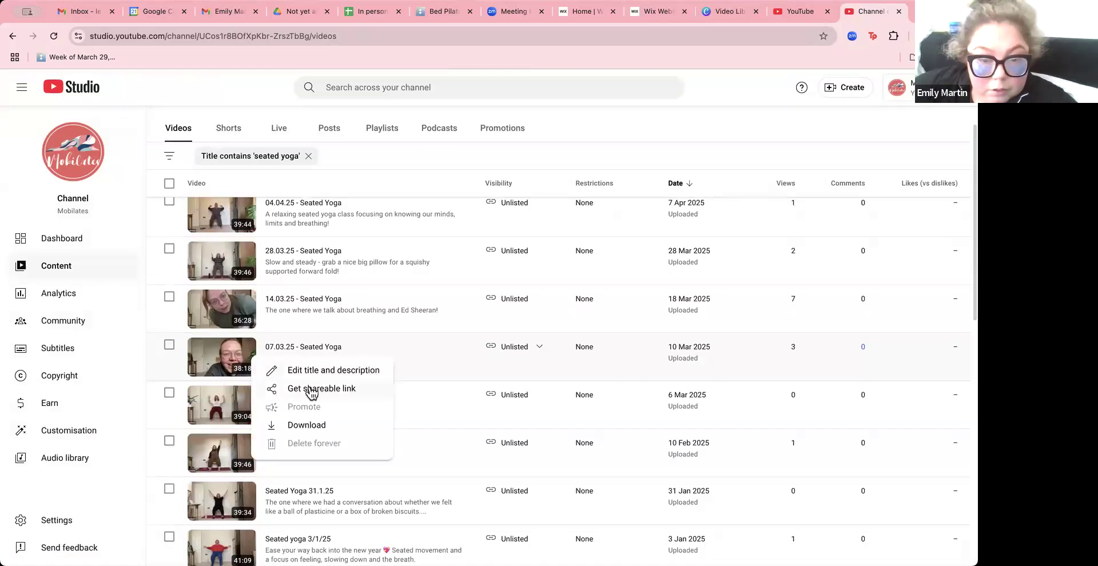
click(206, 359)
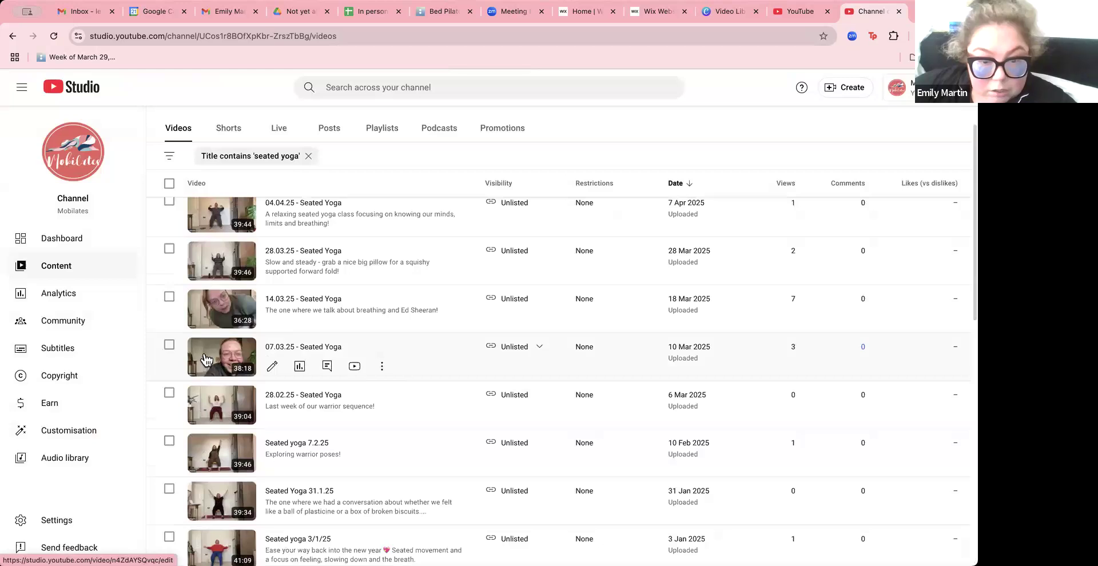
click(207, 360)
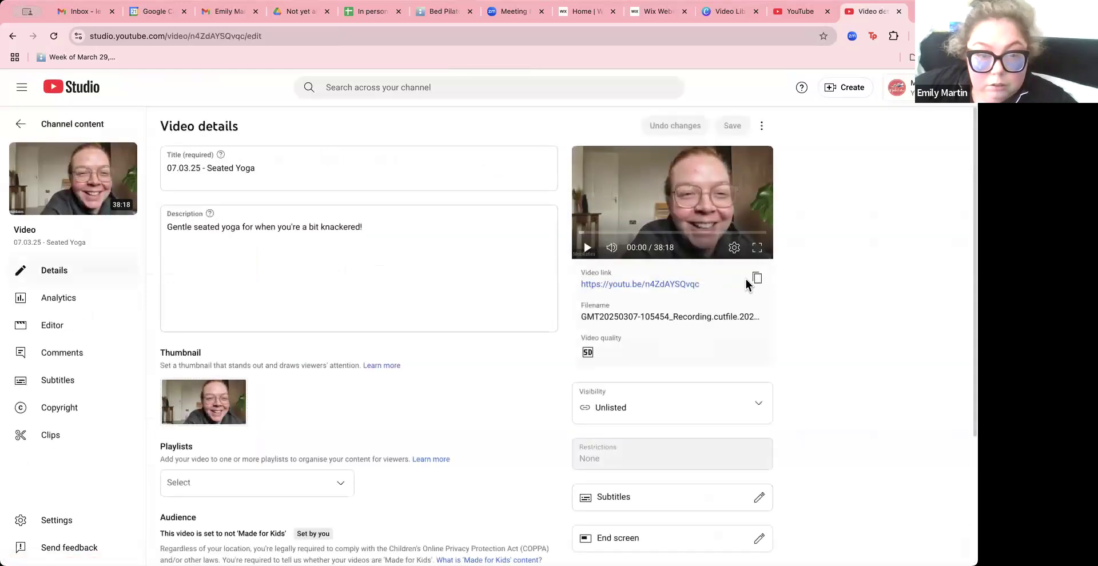
click(758, 280)
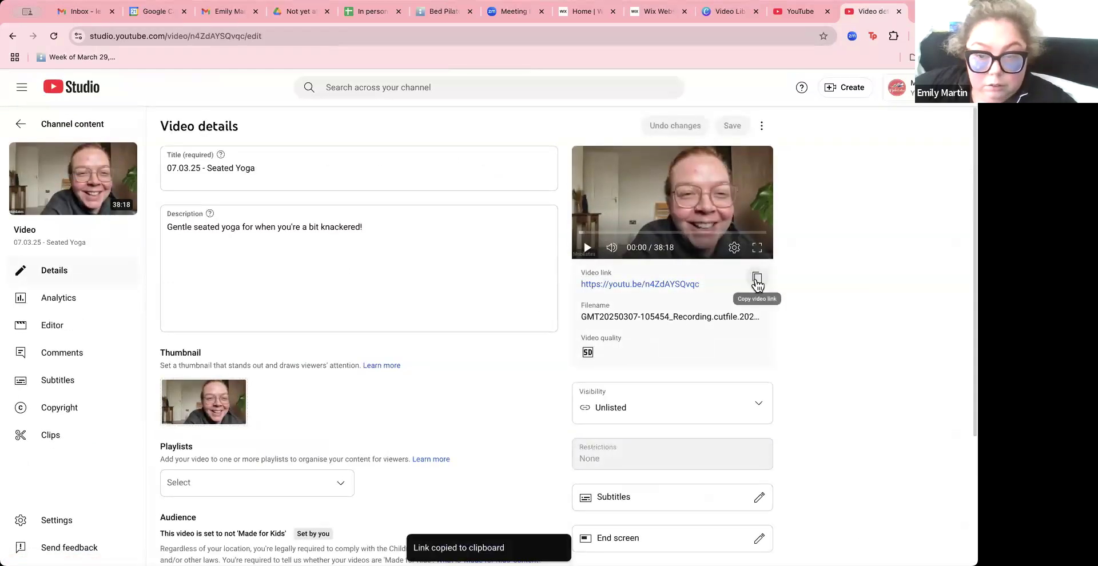
click(640, 17)
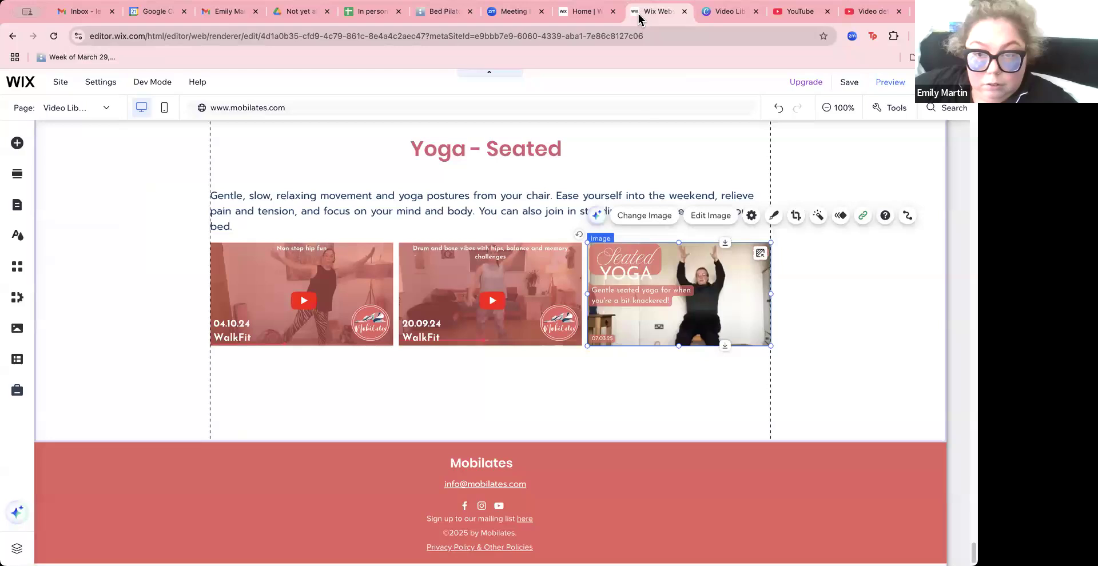
click(862, 217)
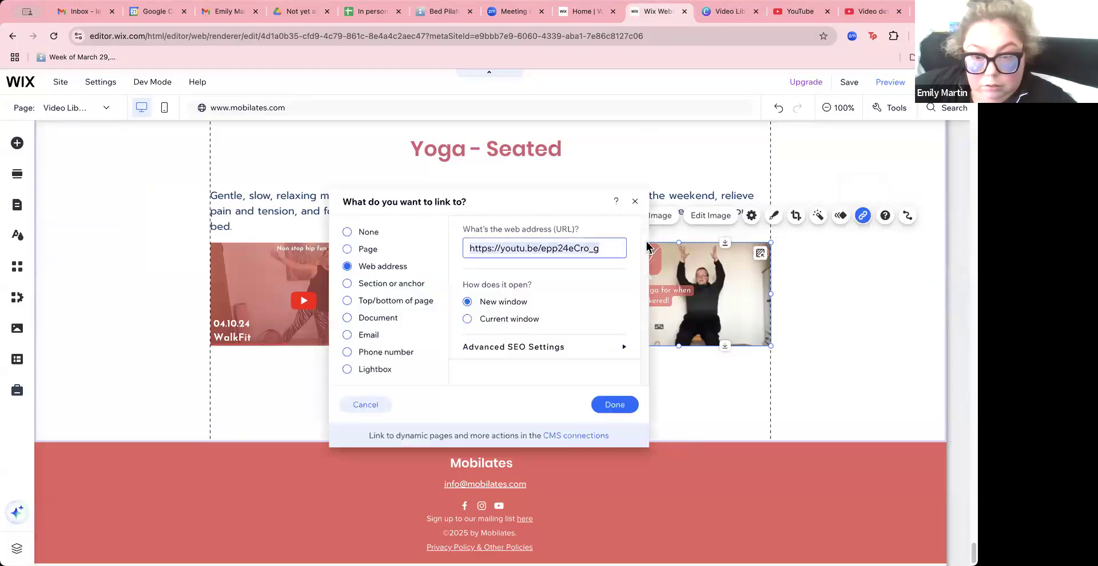
key(super+v)
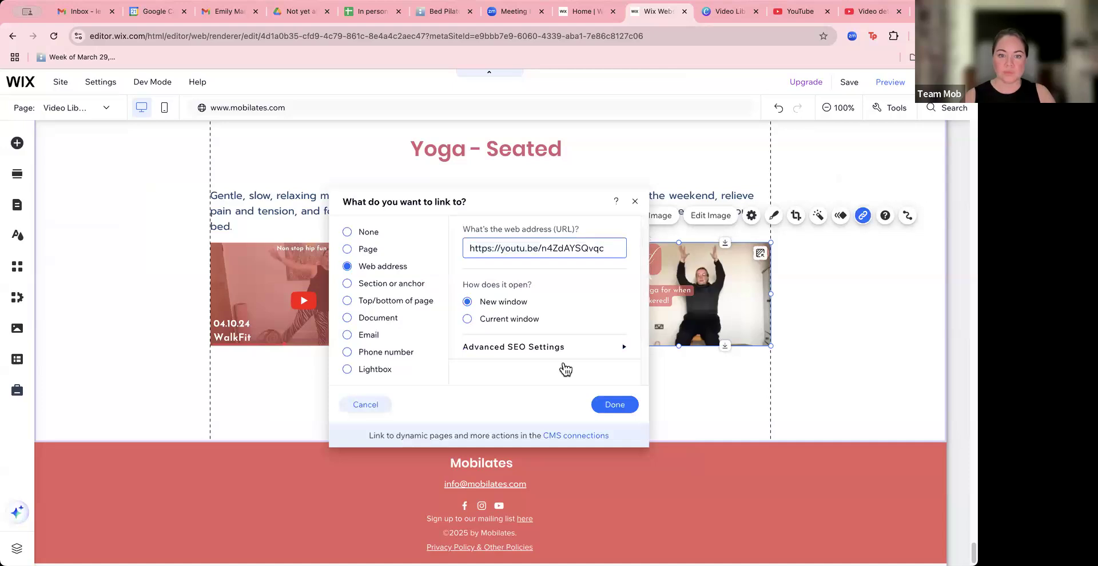
click(614, 408)
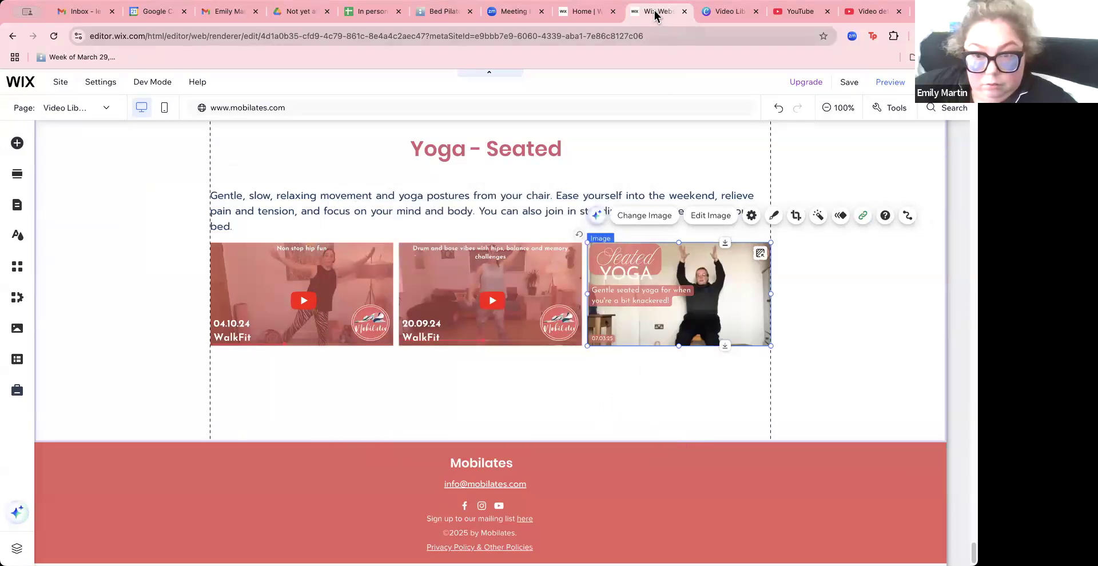
Step: In YouTube Studio, upload the Canva cover as the 07.03.25 - Seated Yoga video's thumbnail and save the changes
click(874, 12)
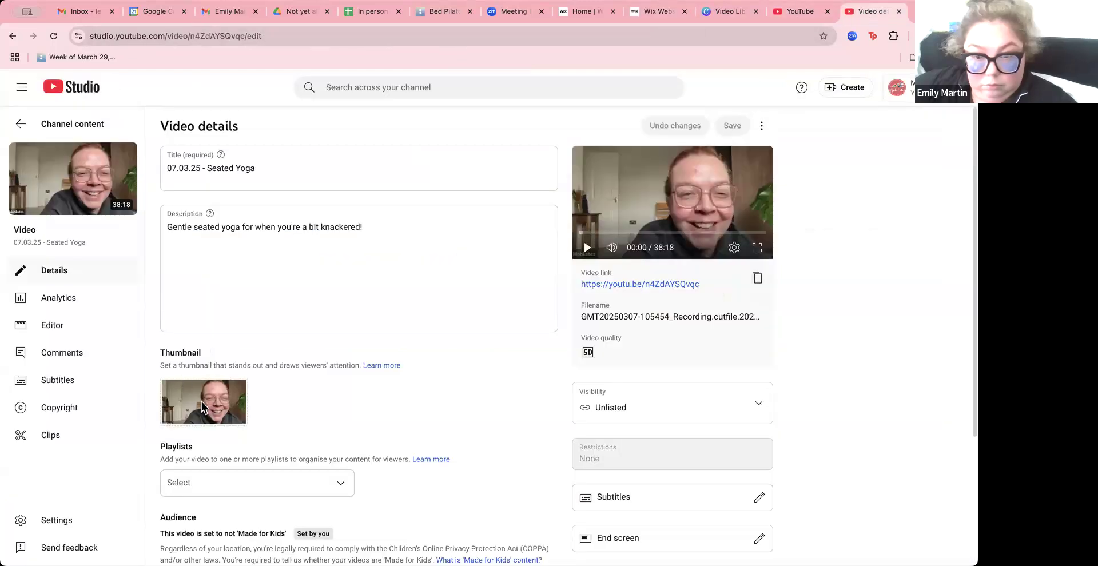
click(234, 393)
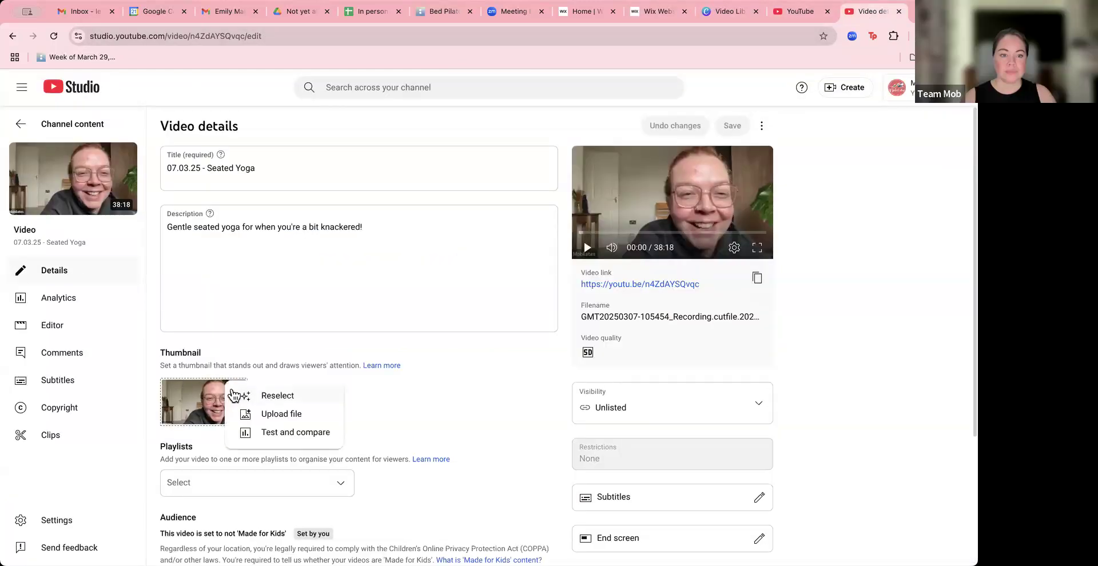
click(270, 413)
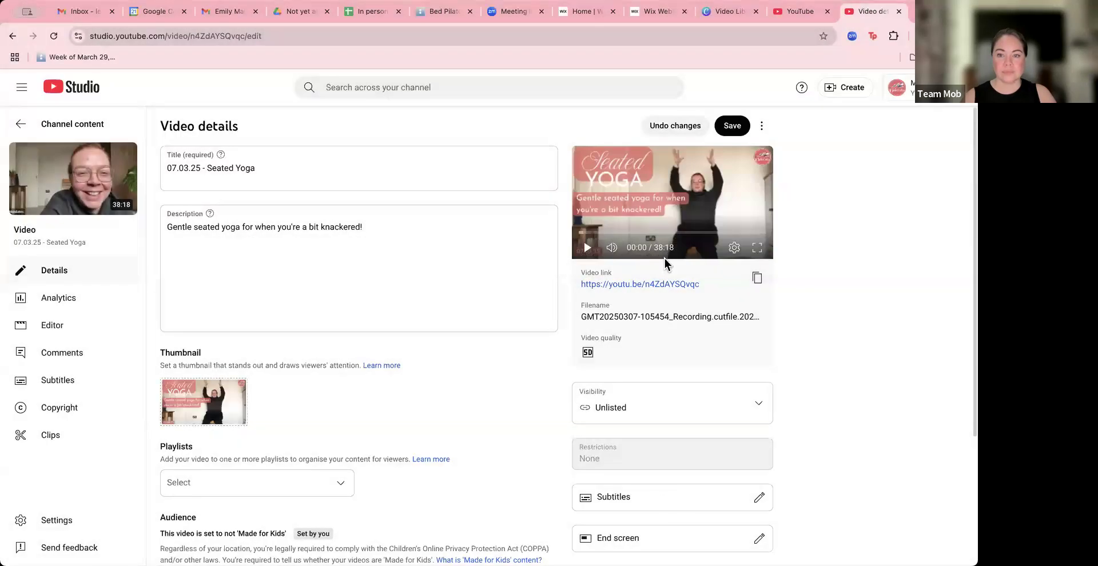
click(720, 124)
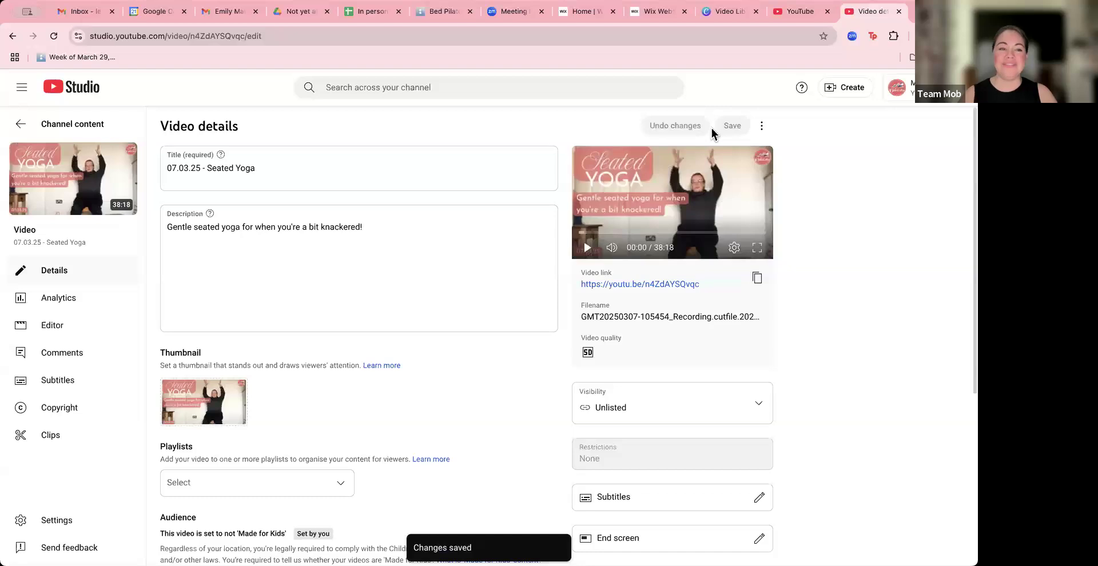
Step: Select the middle Yoga - Seated image in Wix, and switch to Canva to select the 14.03.25 Seated Yoga cover on page 7
click(658, 12)
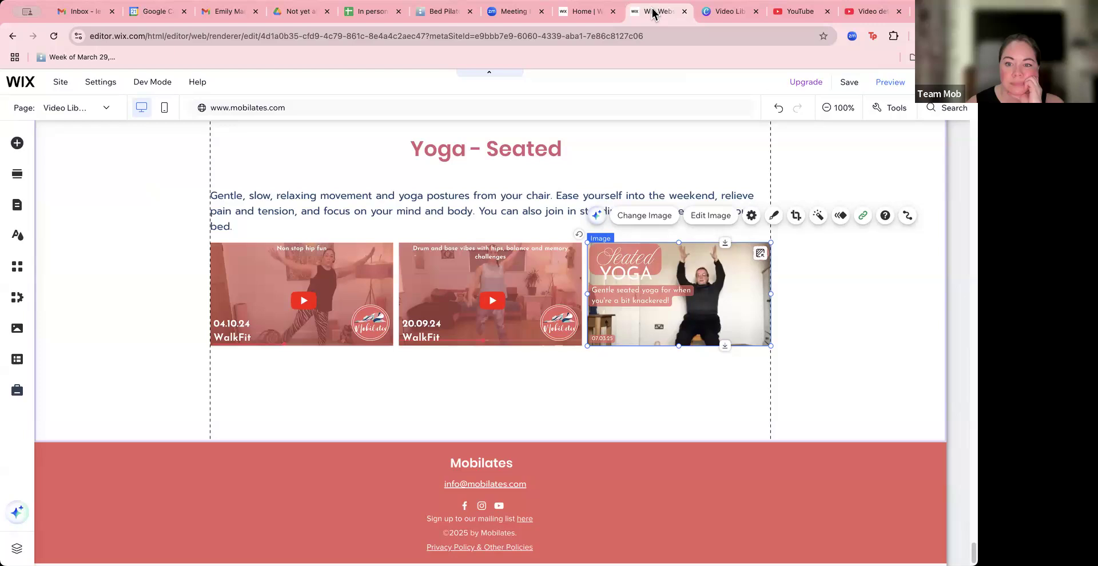
click(515, 292)
click(722, 12)
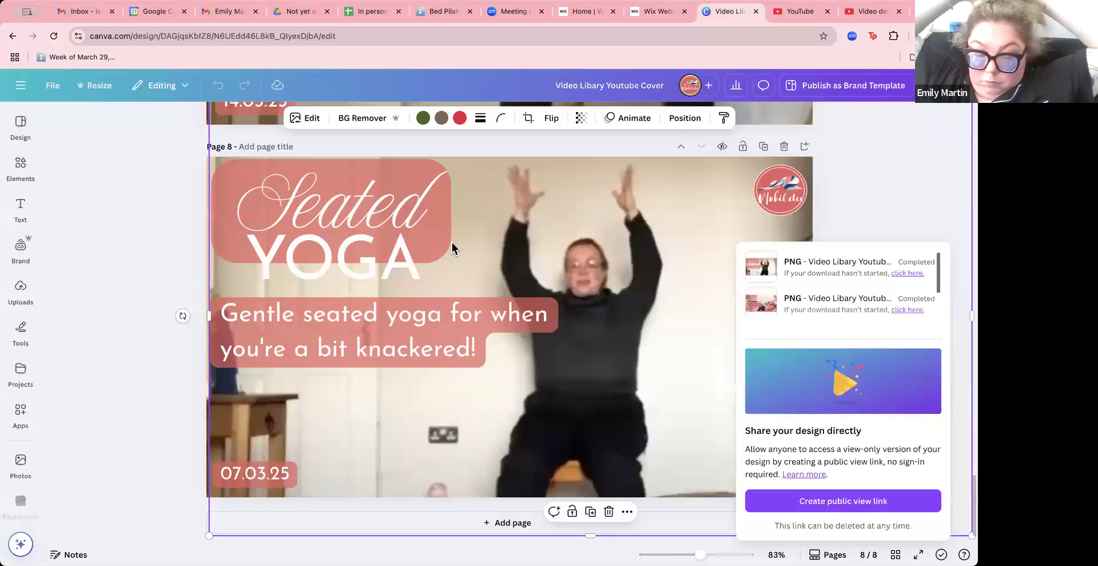
scroll(427, 219, up, 5)
click(536, 223)
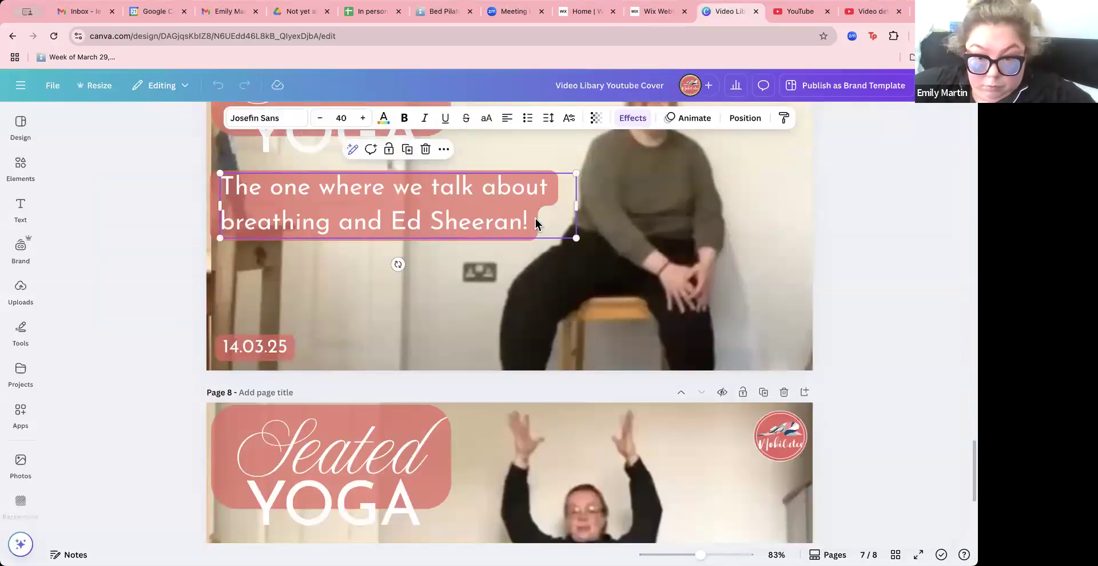
click(627, 224)
Step: Download only page 7 of the cover design as a PNG with Compress file (lower quality) enabled
click(944, 85)
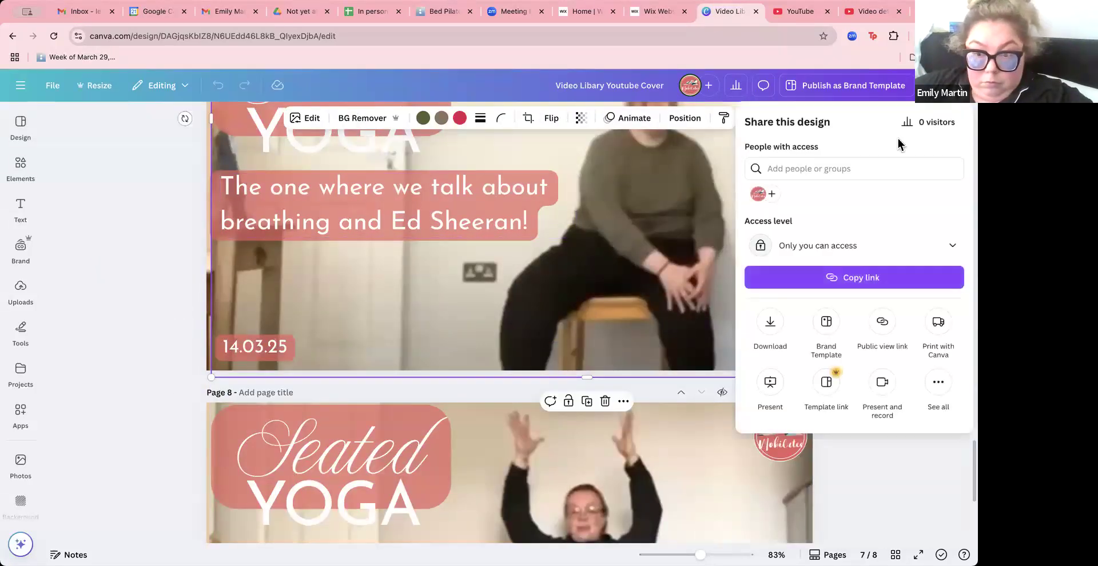
click(774, 318)
click(753, 266)
click(779, 325)
click(761, 376)
click(826, 500)
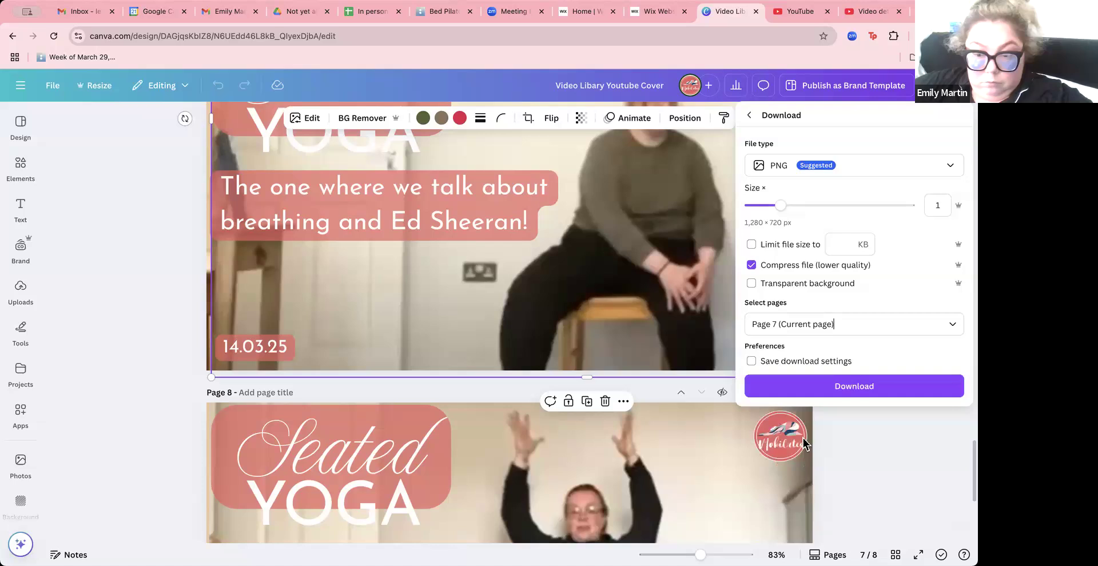
click(809, 384)
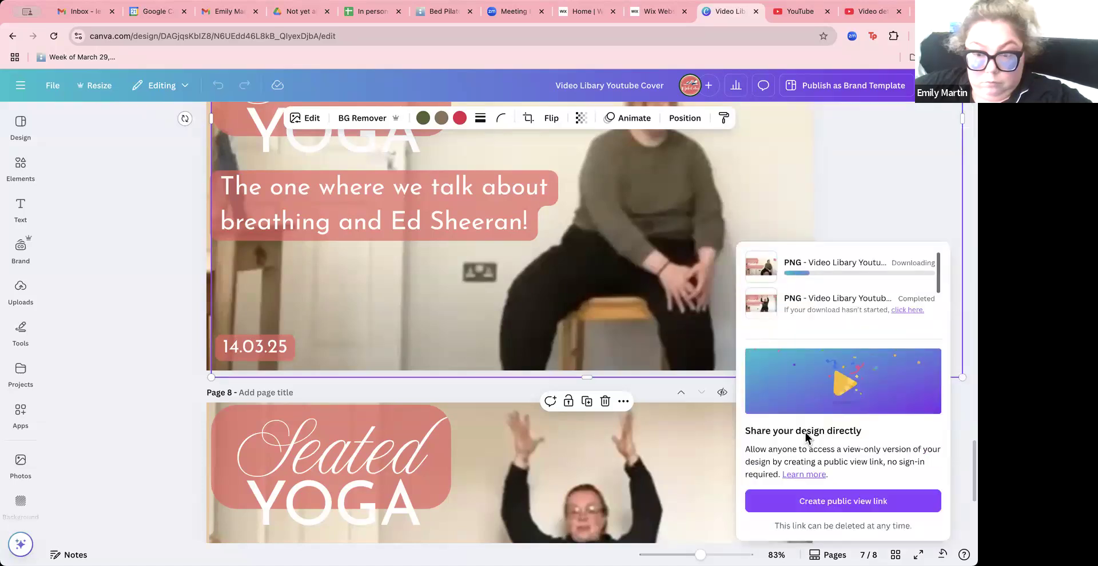
Step: Switch to Wix and upload the downloaded 14.03.25 cover from the computer as the middle Yoga - Seated image's replacement
click(658, 11)
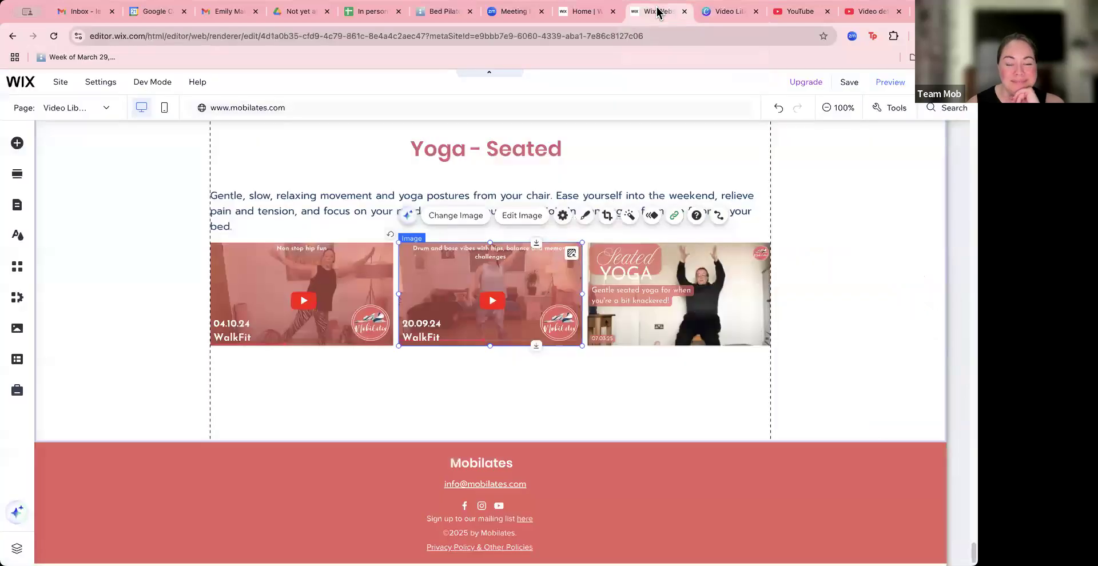
click(449, 215)
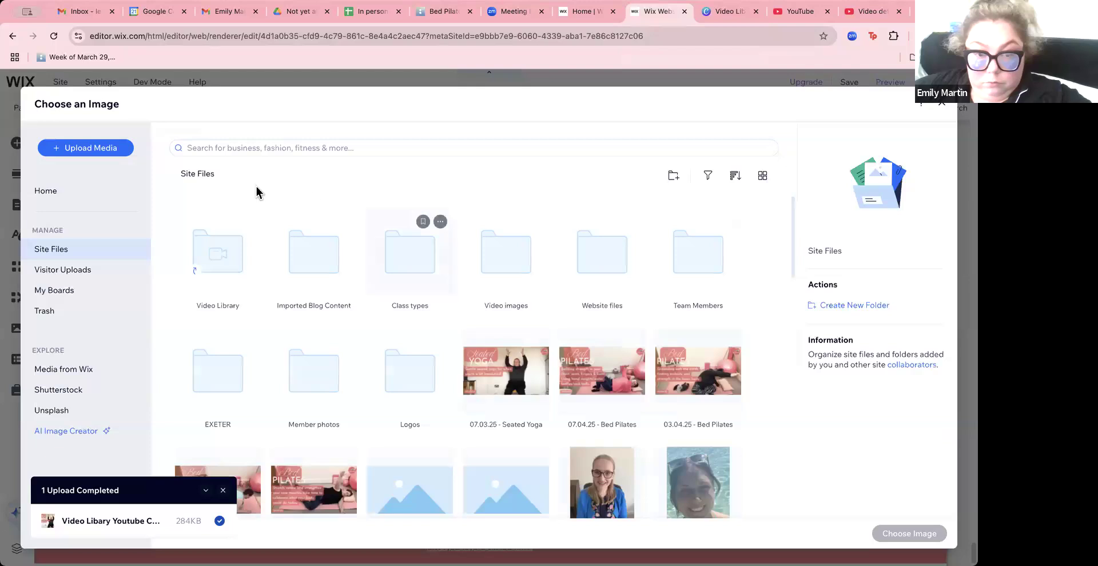
click(112, 152)
click(496, 336)
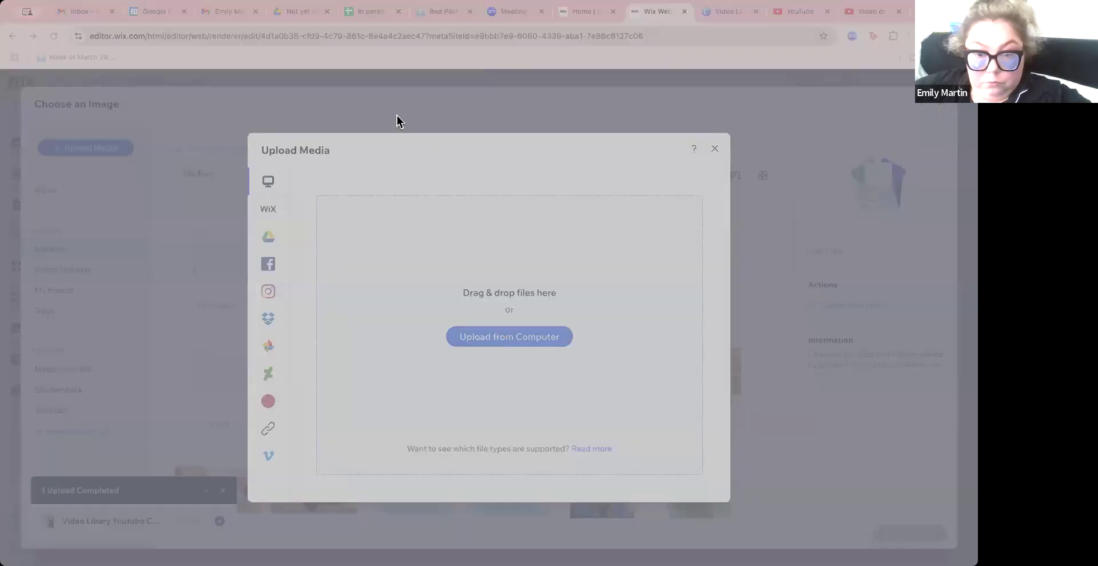
click(672, 492)
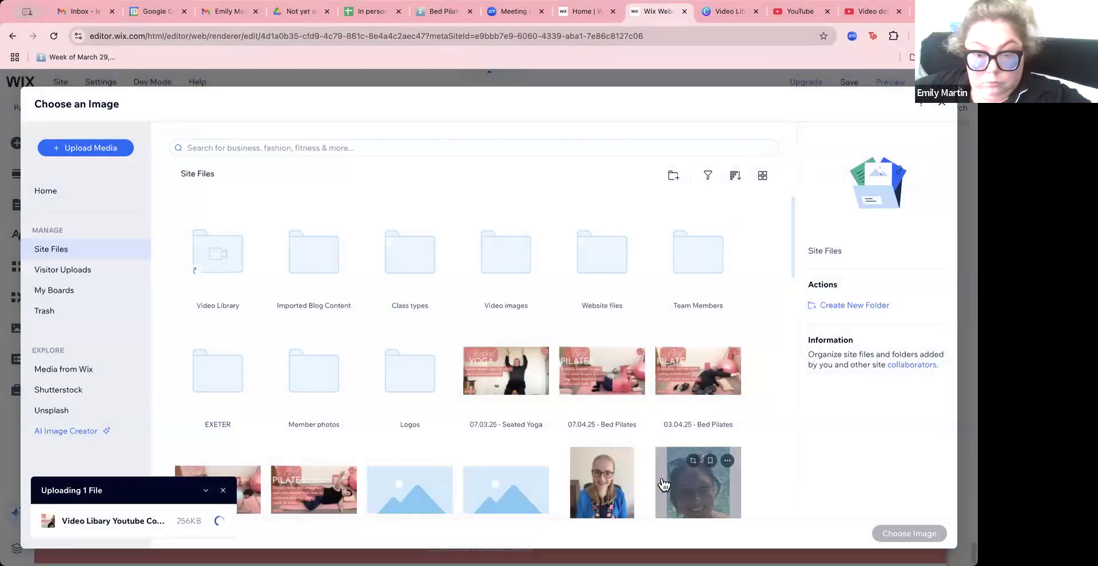
Step: Rename the uploaded cover "14.03.25 - Seated Yoga" and use it as the replacement image
click(847, 250)
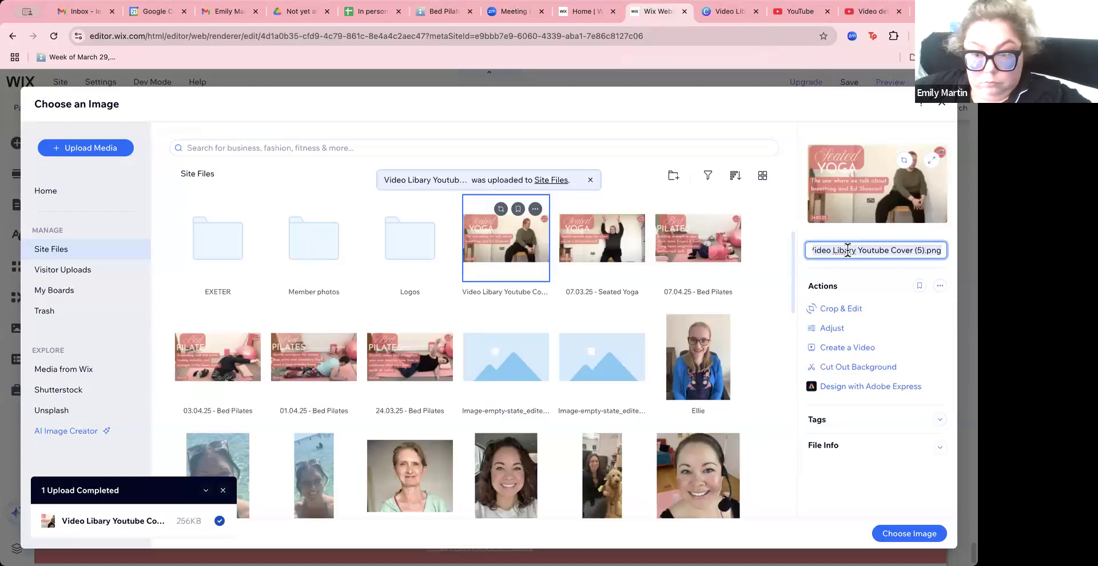
key(super+a)
text(14.03.25 )
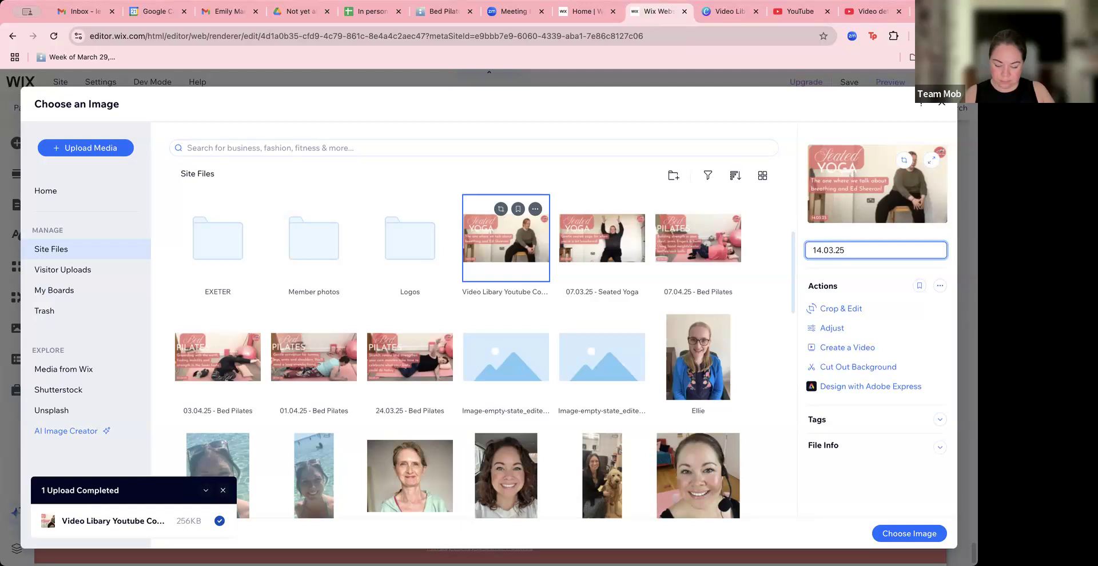
text(- Seated Yoga)
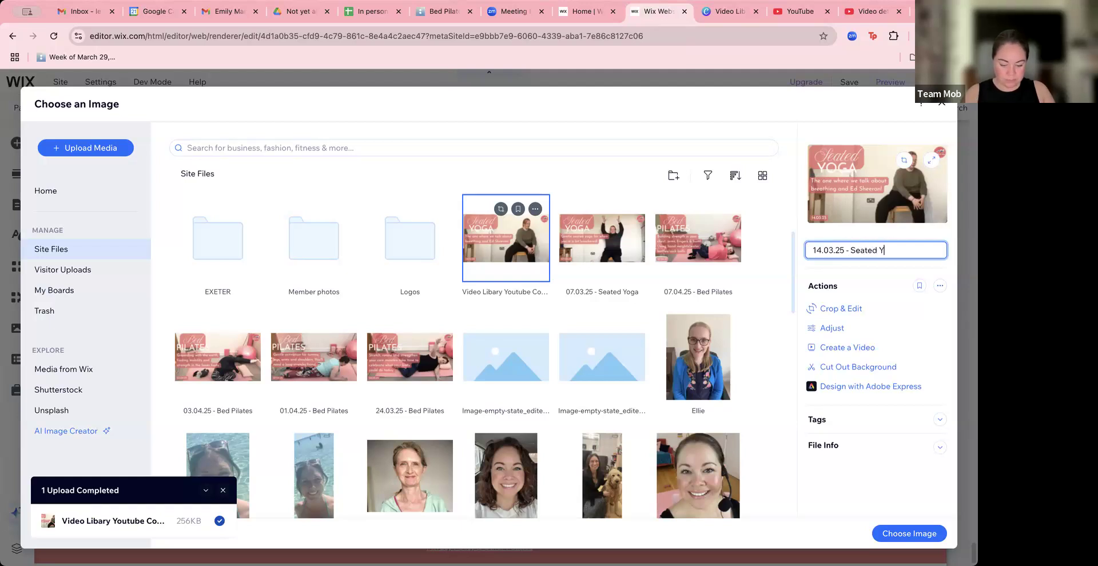
click(901, 538)
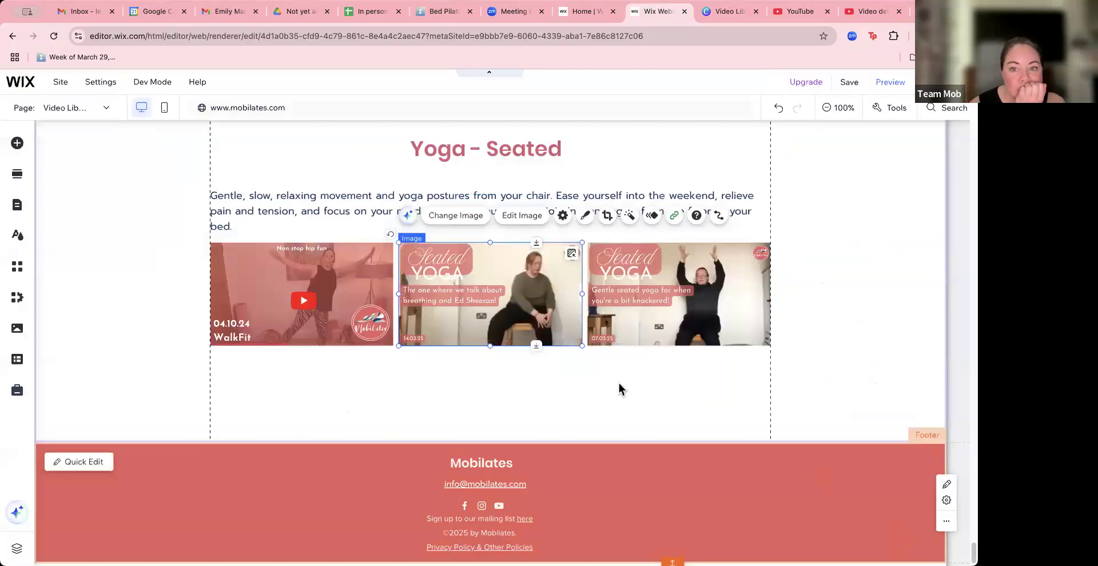
Step: Switch to YouTube Studio, return to the channel content and copy the shareable link of the 14.03.25 - Seated Yoga video
click(858, 12)
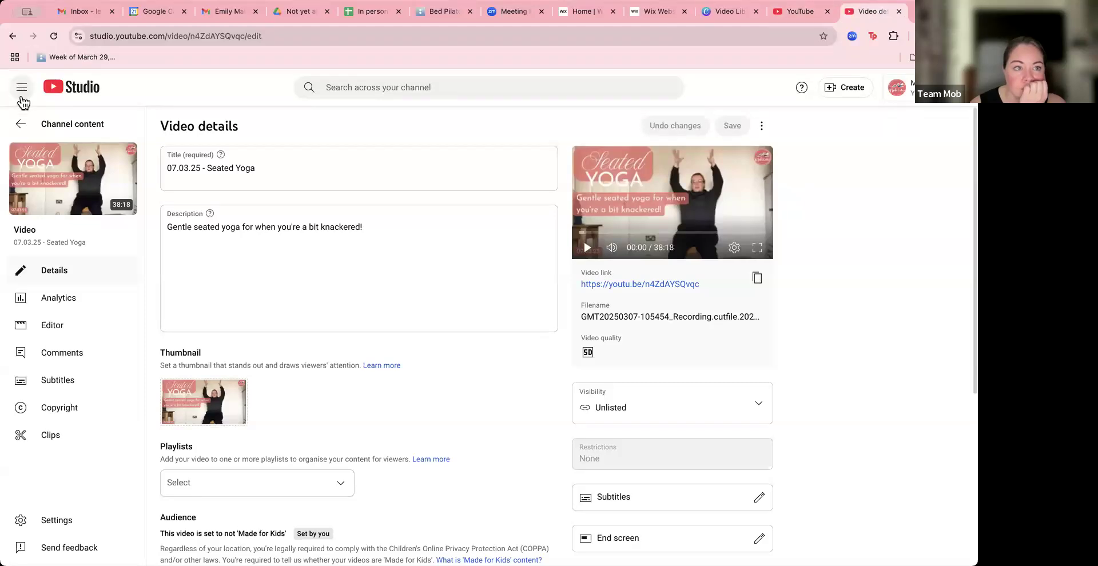
click(24, 127)
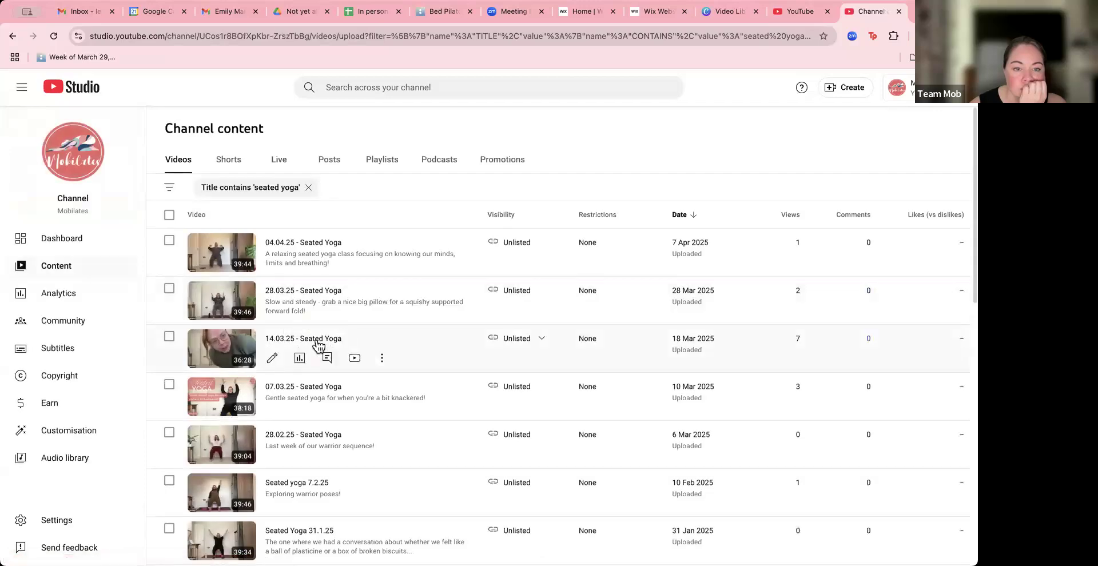
click(384, 359)
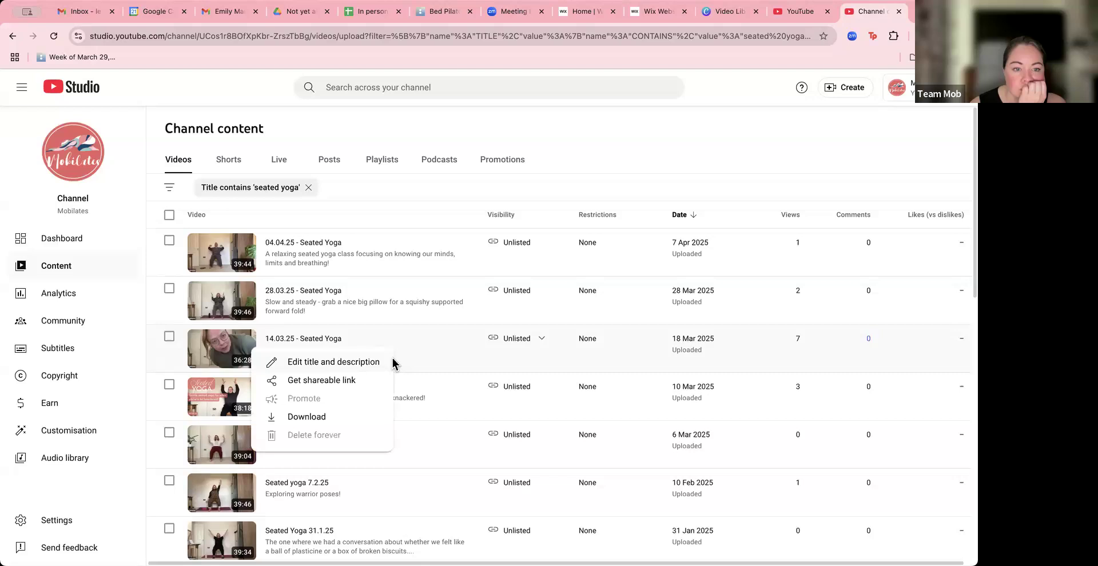
click(324, 381)
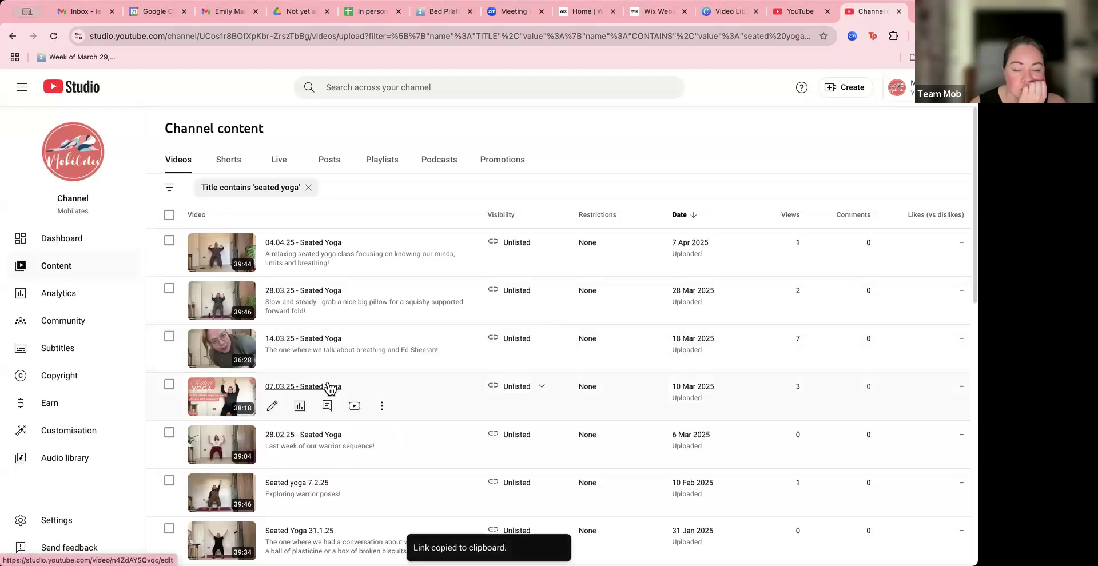
Step: Back in Wix, replace the 14.03.25 Seated Yoga image's web address with the copied video link
click(655, 13)
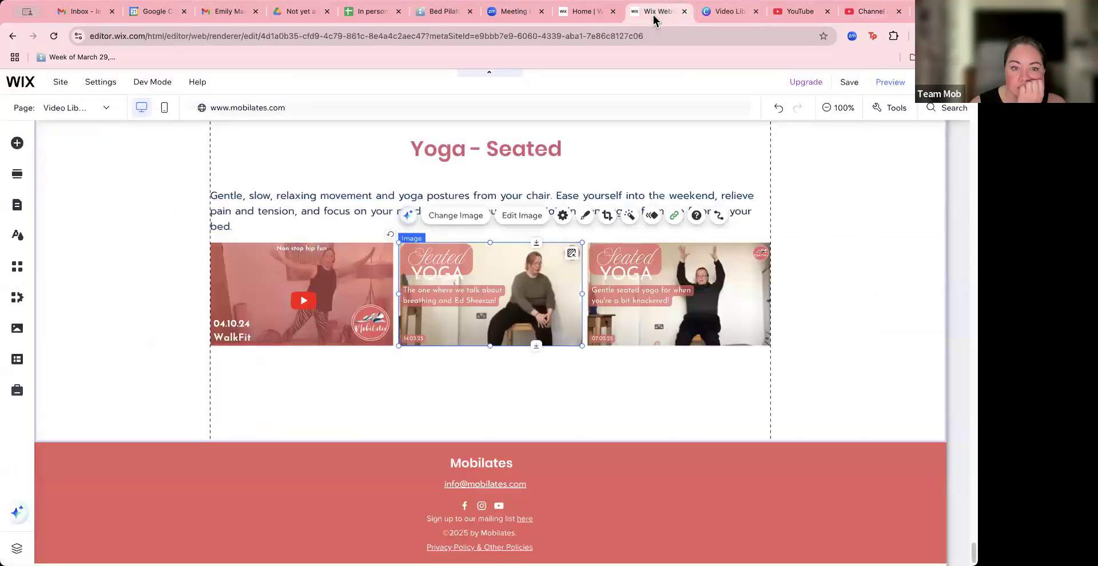
click(674, 215)
key(ctrl+v)
click(602, 404)
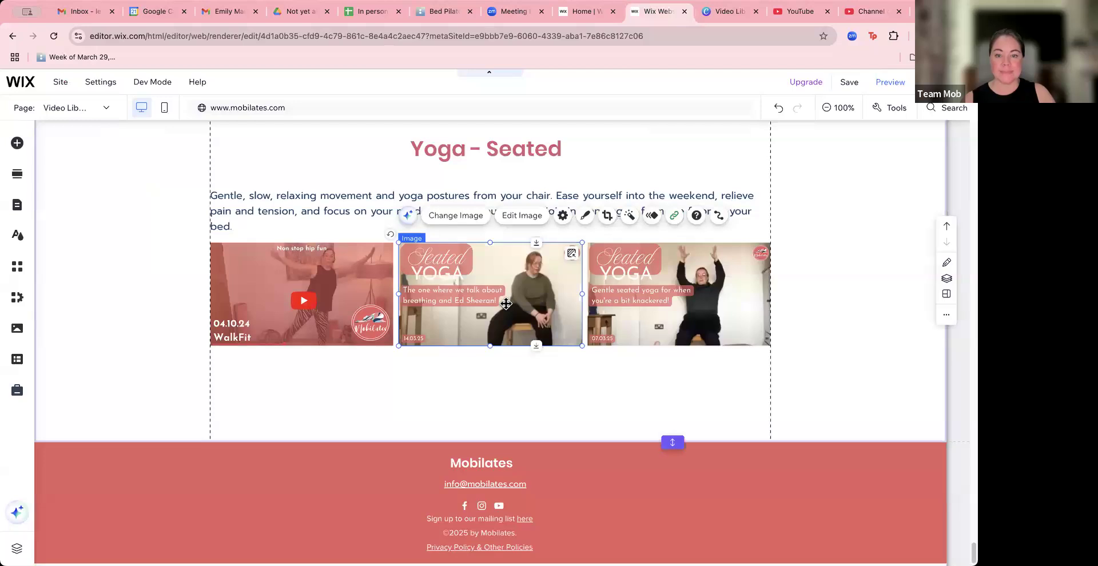
Step: Switch to YouTube Studio and open the details of the 14.03.25 - Seated Yoga video
click(890, 13)
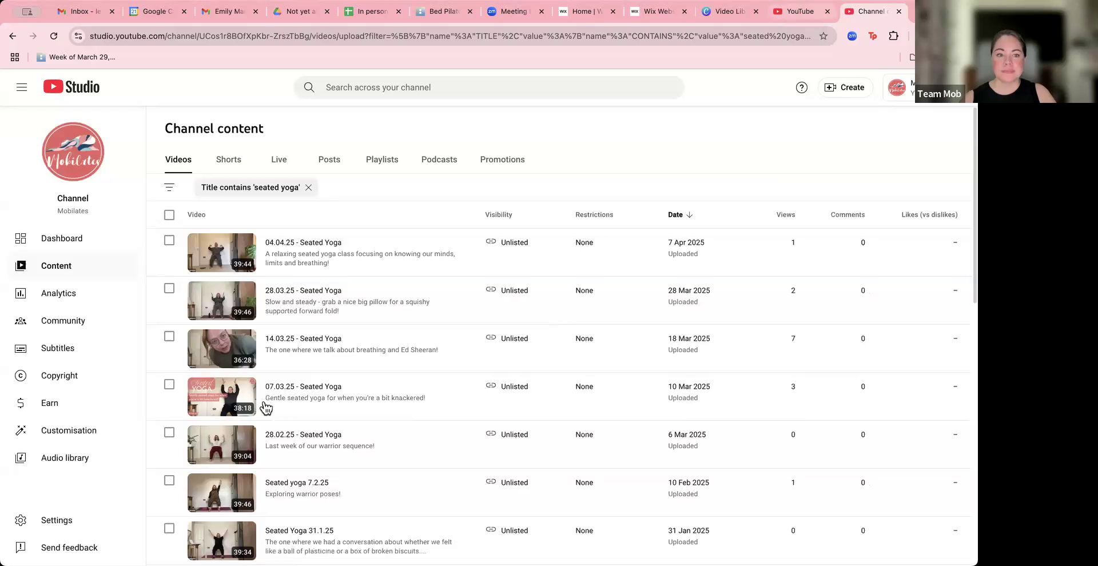
click(235, 343)
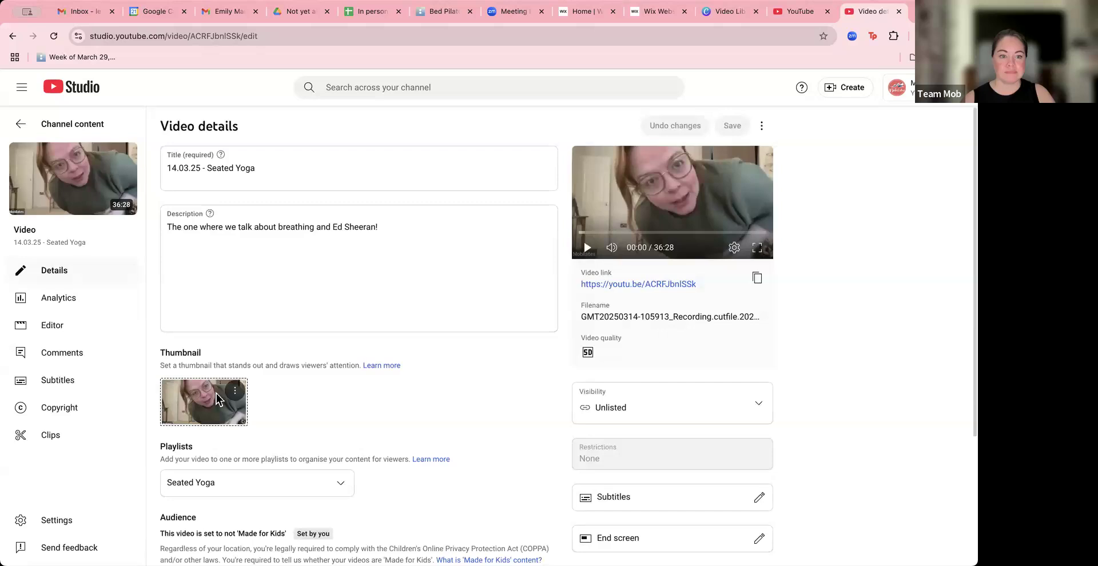
click(235, 392)
click(255, 395)
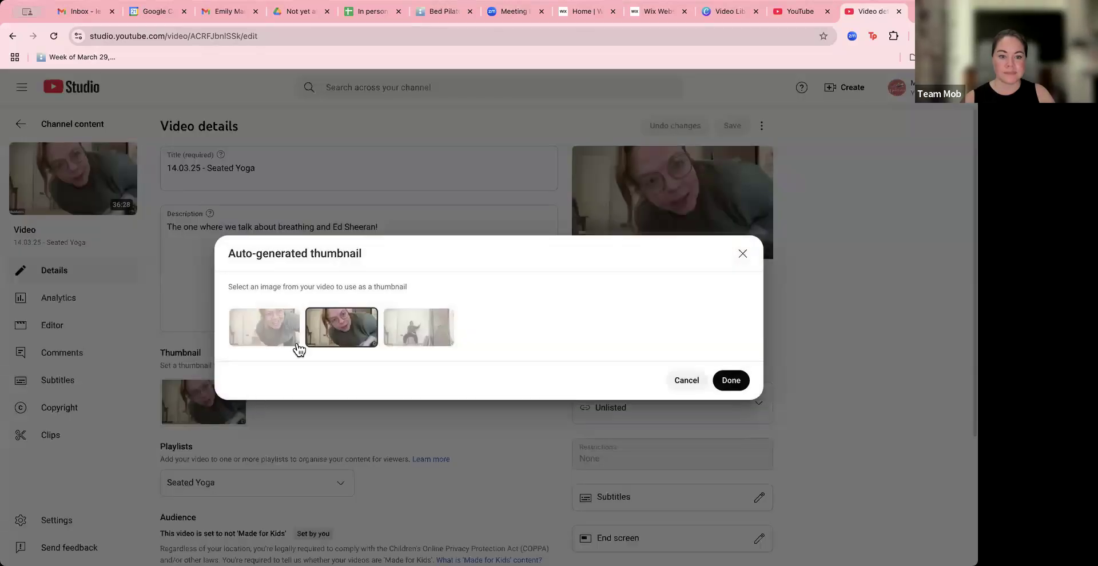
click(690, 381)
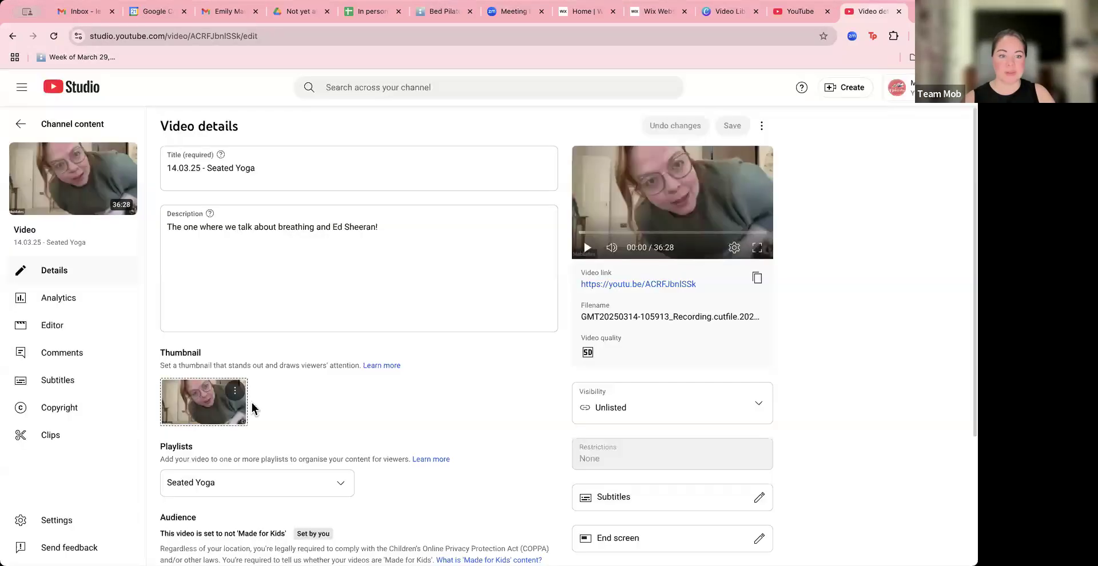
Step: Upload the 14.03.25 Seated Yoga cover file as the video's thumbnail and save the changes
click(234, 391)
click(259, 417)
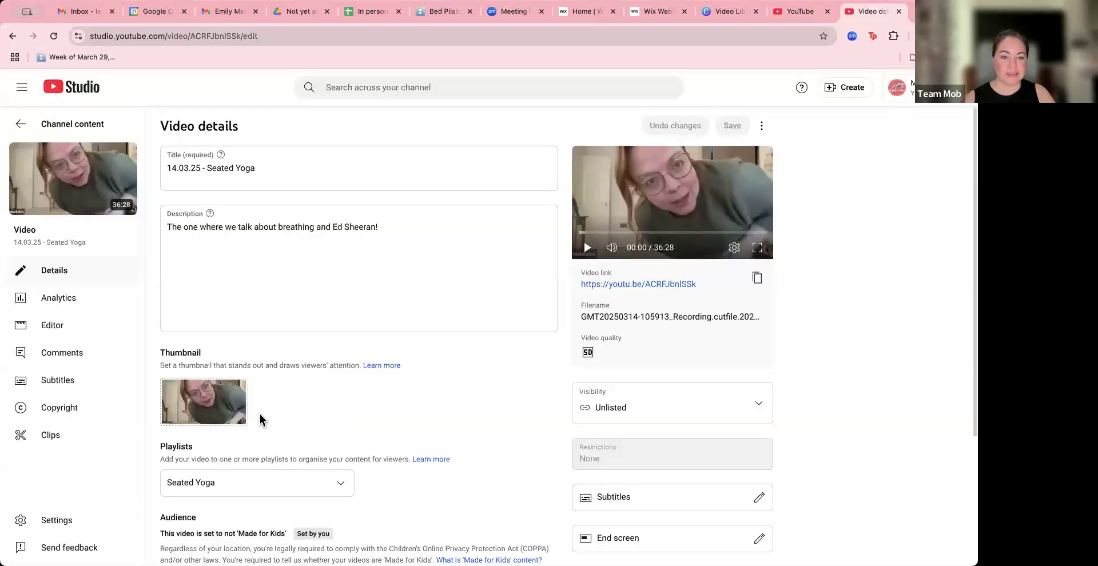
click(659, 495)
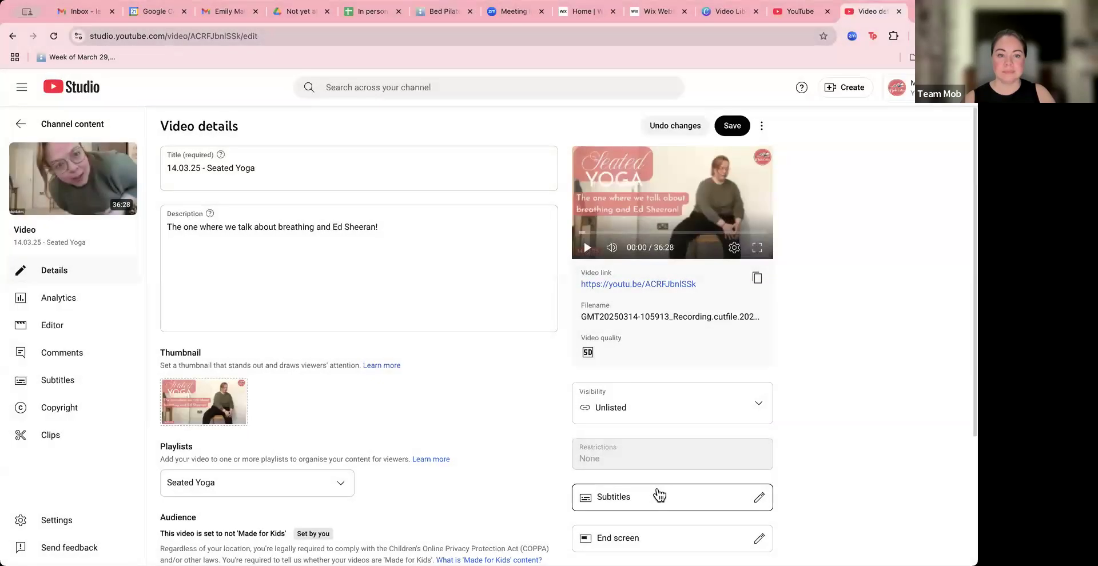
click(731, 127)
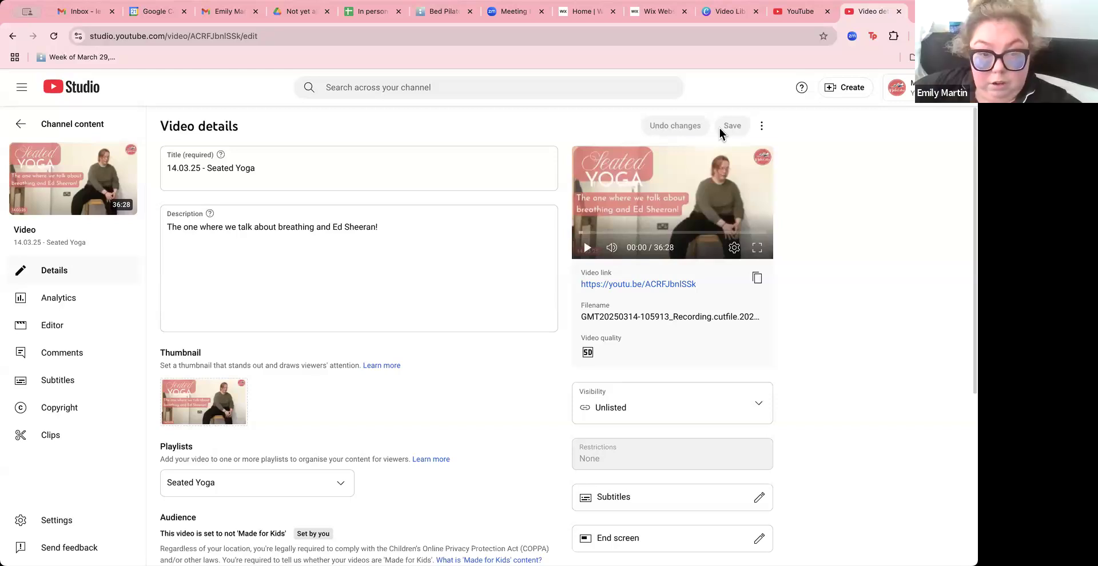
Step: Switch to the Canva cover design and find the Seated Yoga cover on page 5
click(730, 12)
scroll(440, 323, up, 10)
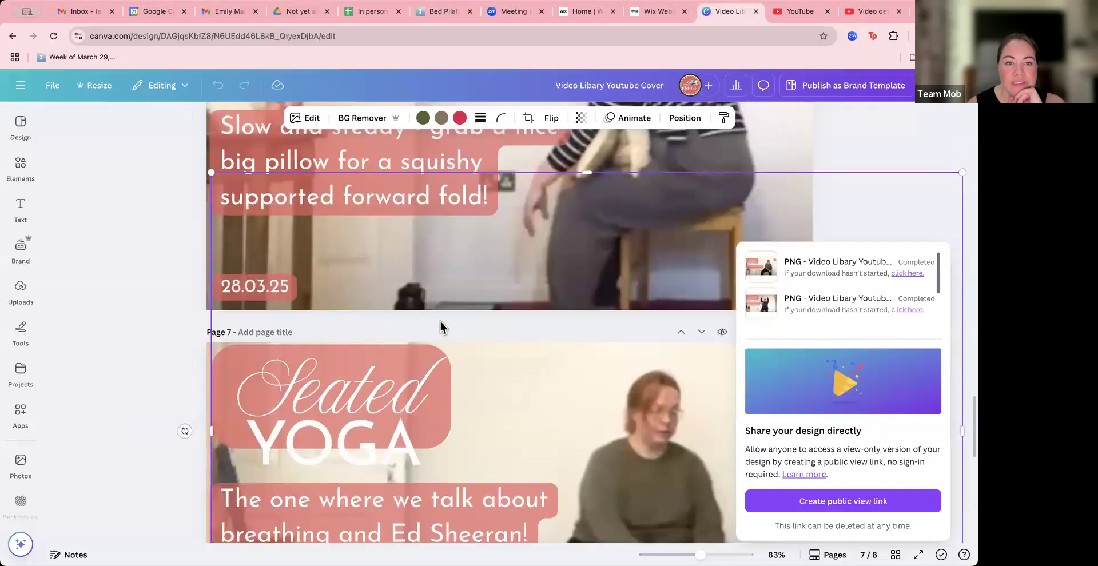
scroll(441, 327, up, 5)
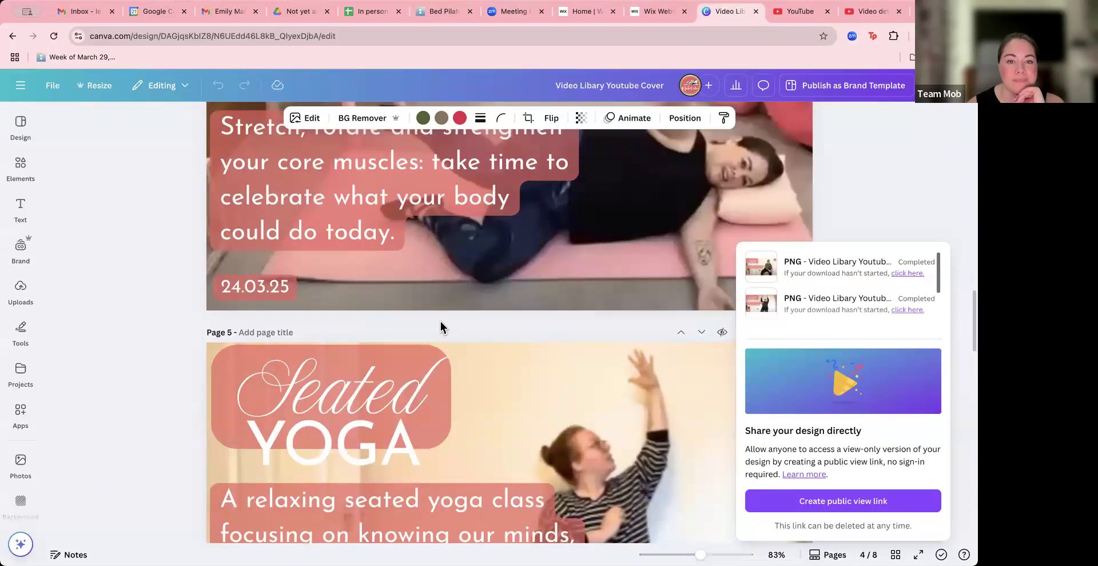